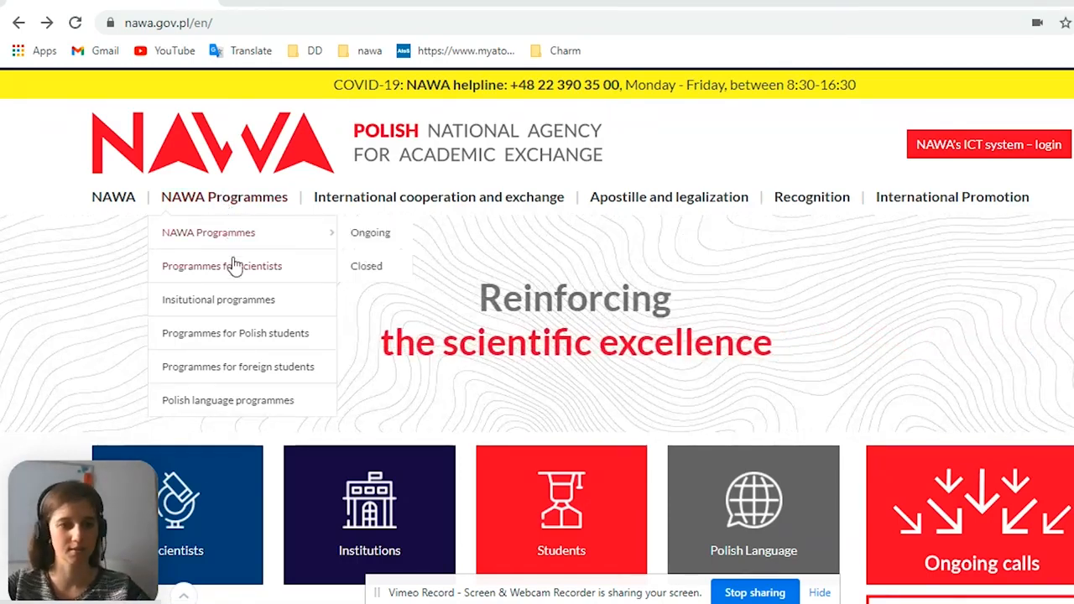
# Open the Banach Scholarship Programme page from the NAWA programmes for foreign students
pyautogui.click(224, 379)
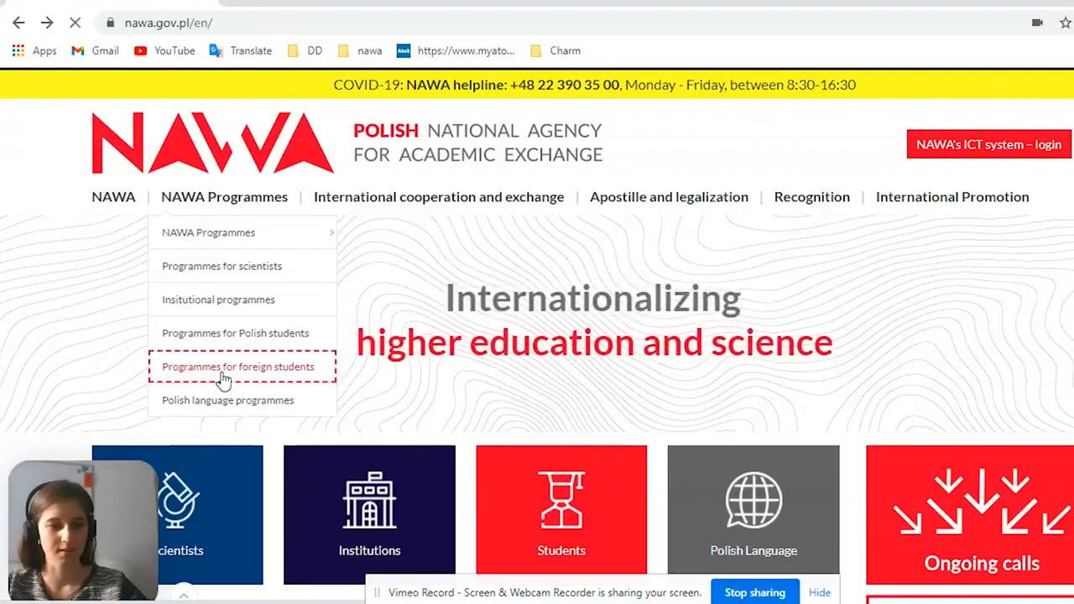
pyautogui.scroll(-5, 400, 278)
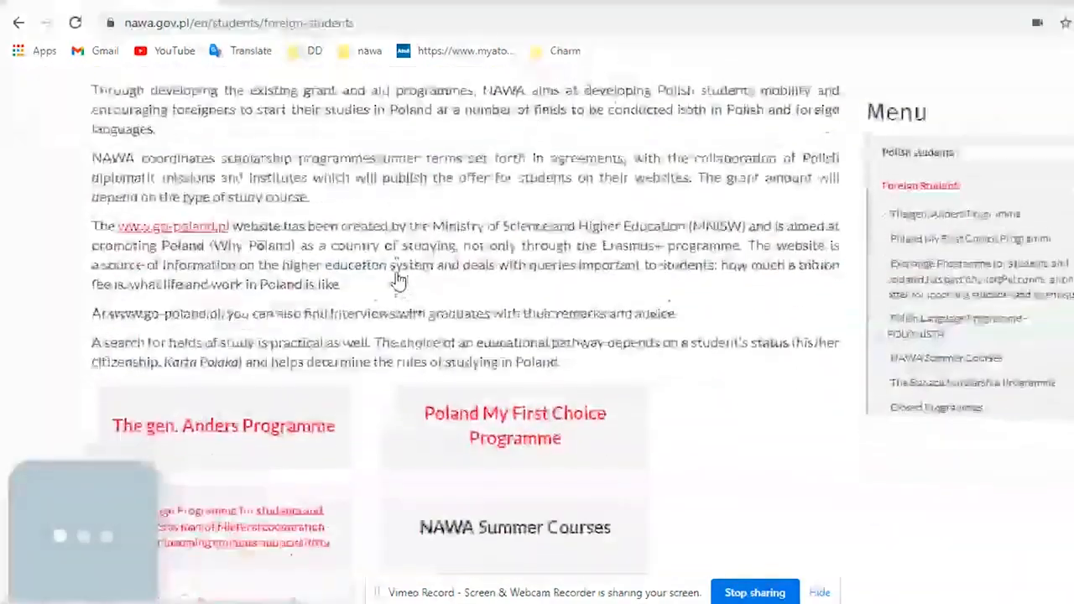
pyautogui.scroll(-1, 401, 264)
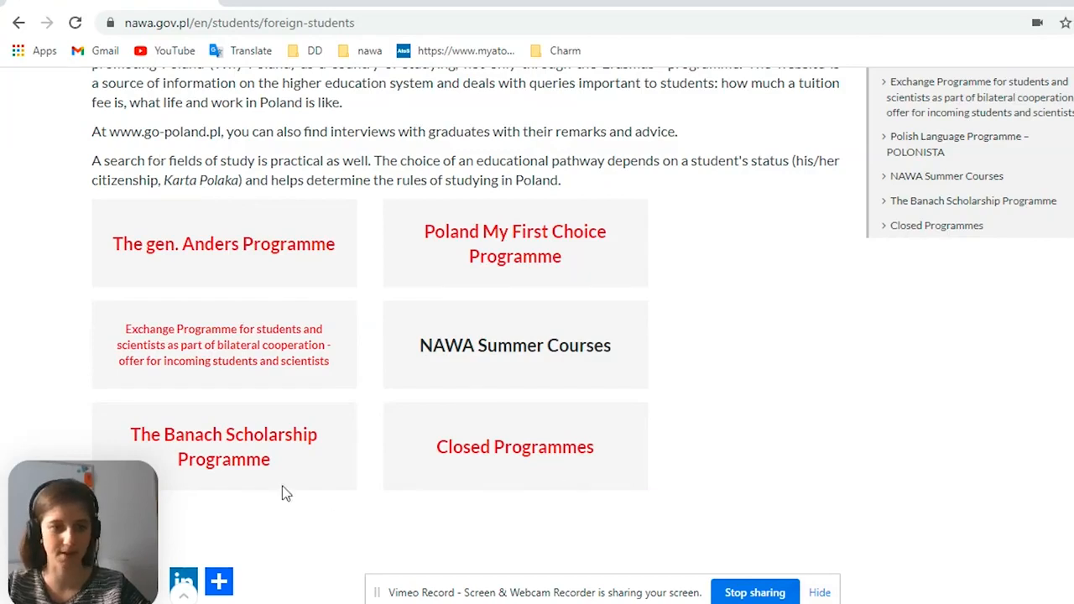
pyautogui.scroll(-1, 244, 419)
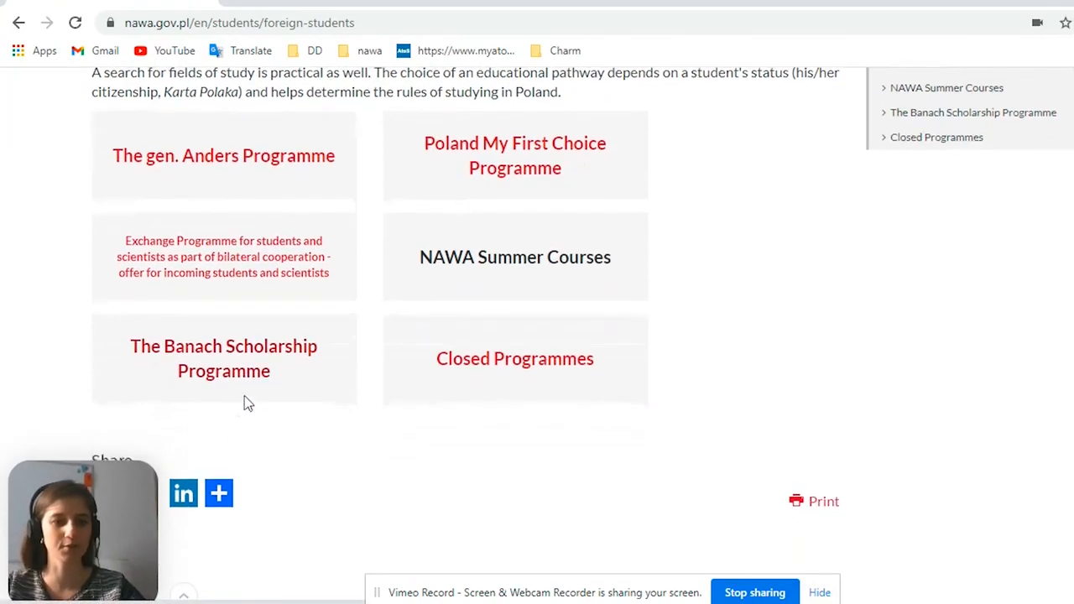
pyautogui.click(263, 350)
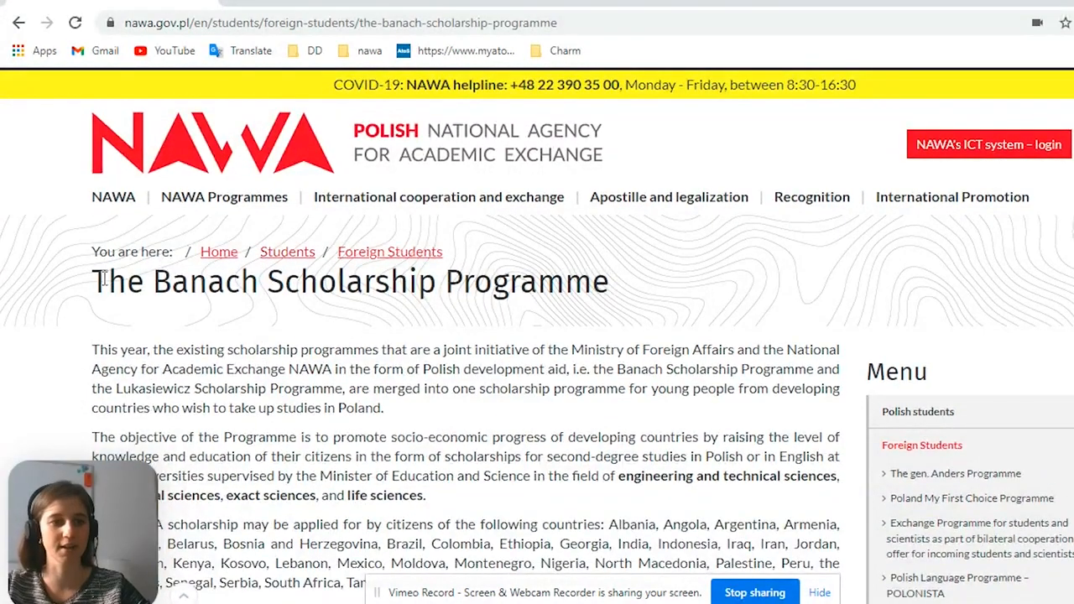
# Look through the Banach Scholarship Programme description and open its call for proposals
pyautogui.scroll(-2, 101, 280)
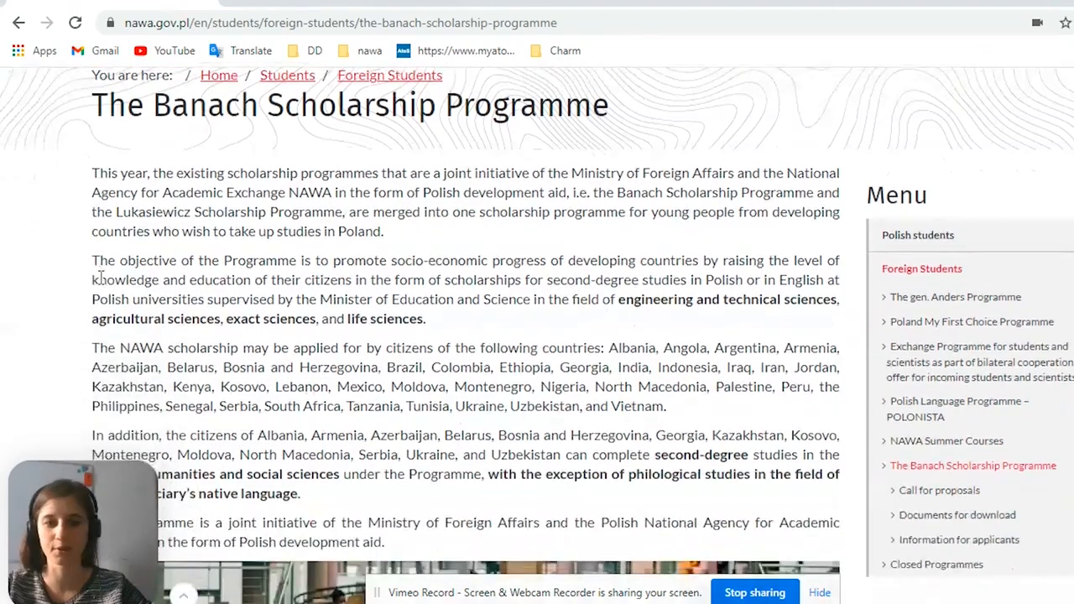
pyautogui.scroll(-5, 101, 277)
pyautogui.scroll(-1, 104, 276)
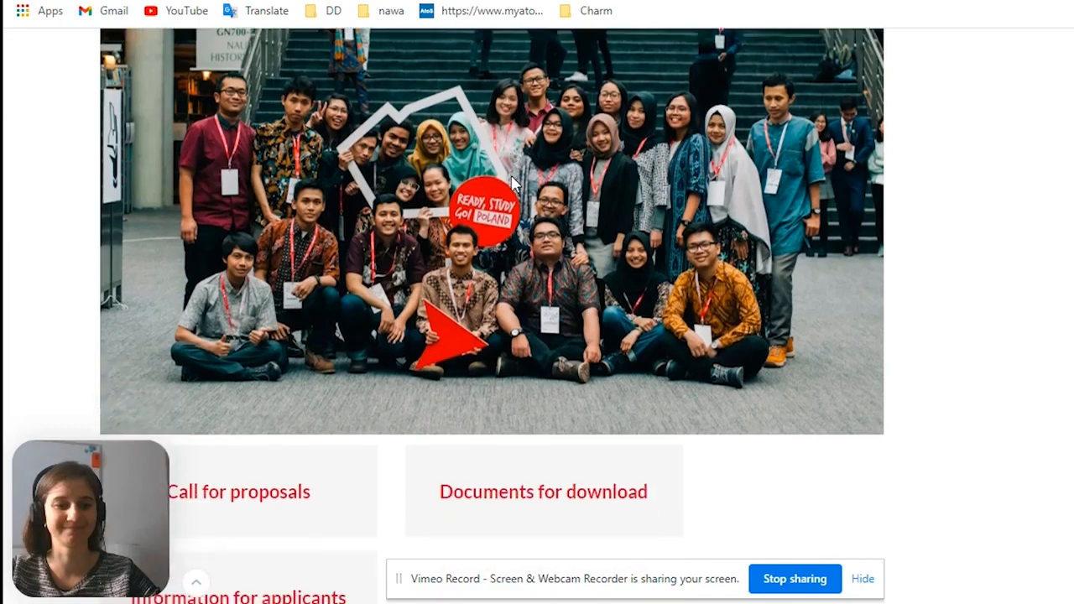
pyautogui.scroll(-2, 593, 357)
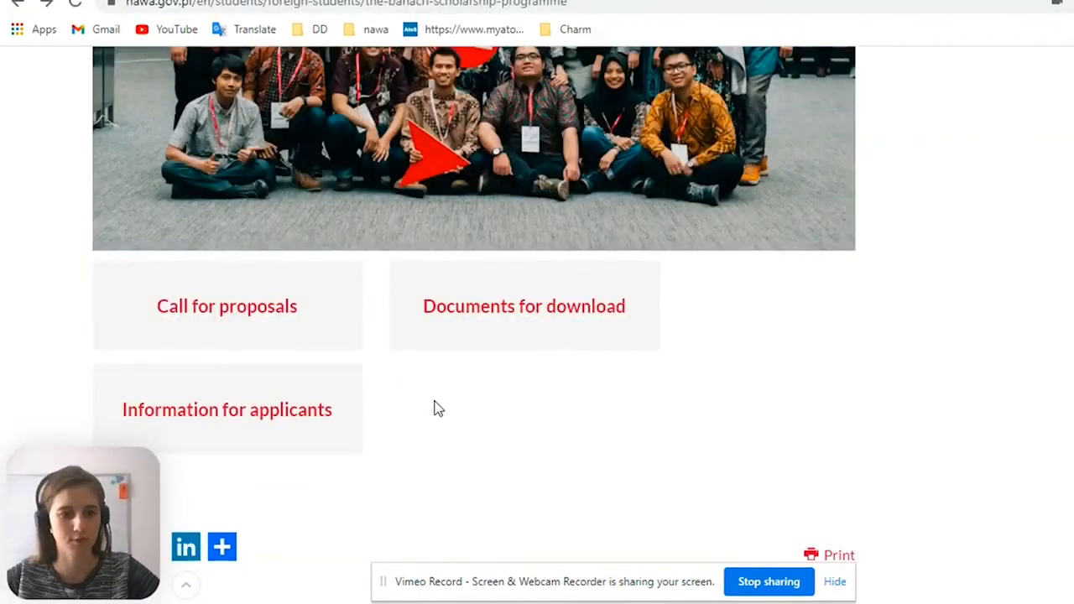
pyautogui.scroll(1, 435, 408)
pyautogui.scroll(-1, 220, 340)
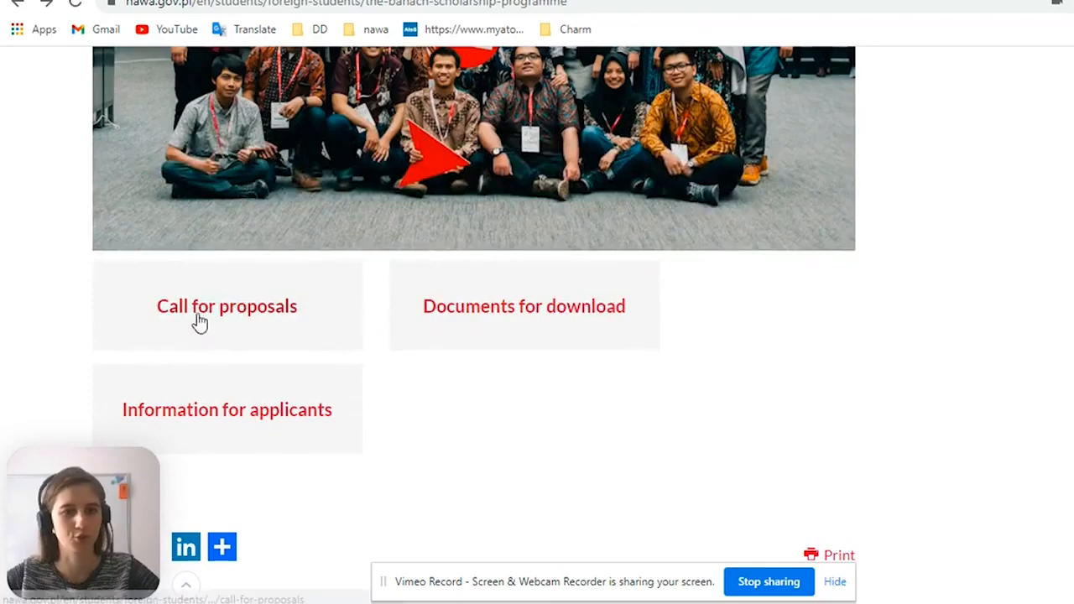
pyautogui.click(198, 317)
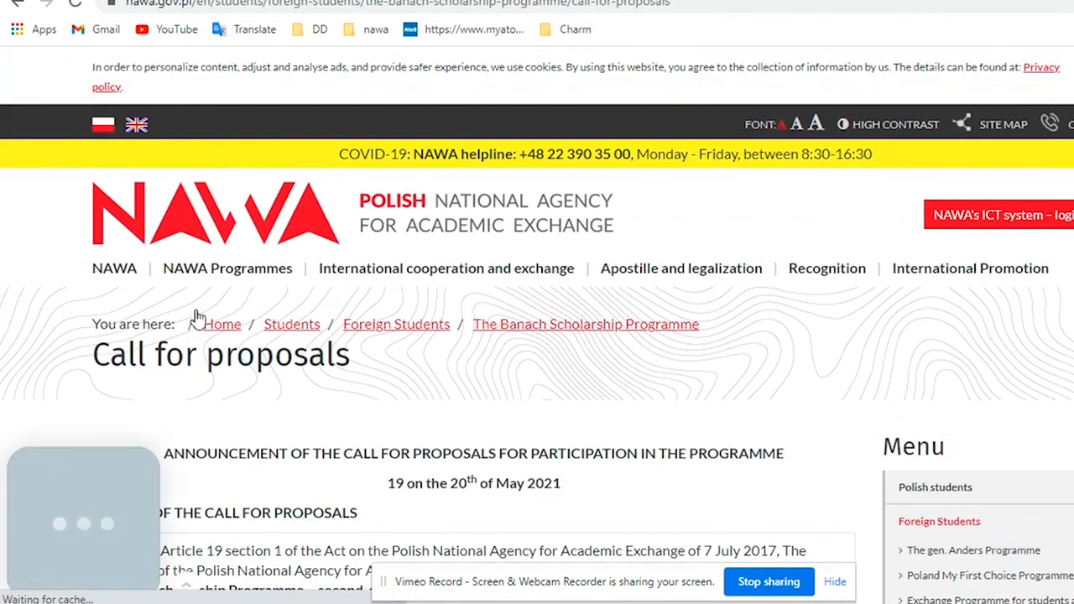
# Review the call's scope, the programme objective, and the deadline and method for submitting the application
pyautogui.scroll(-2, 198, 317)
pyautogui.scroll(-2, 198, 318)
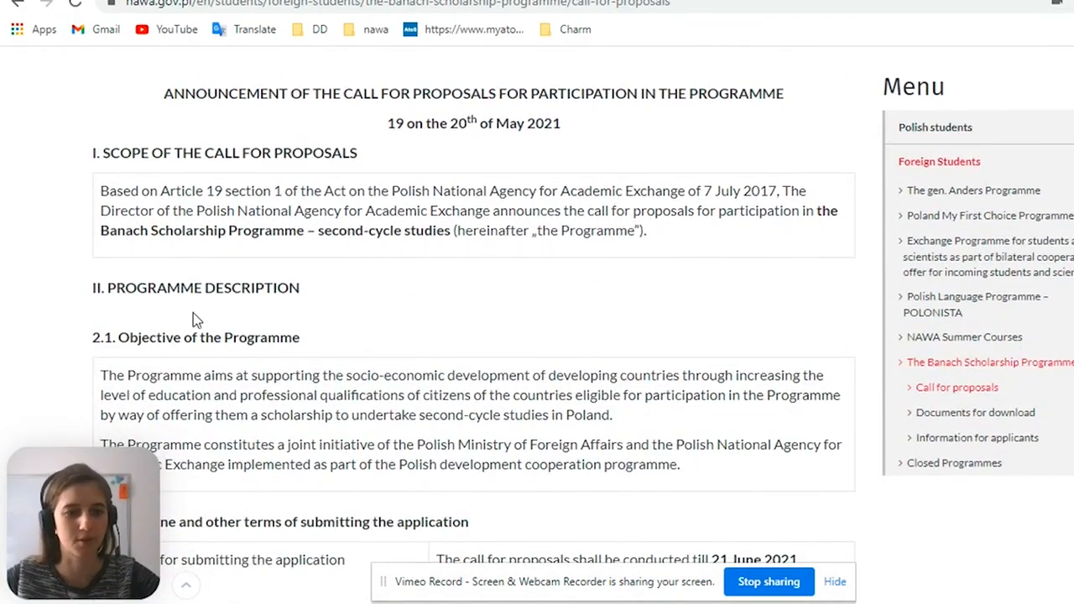
pyautogui.scroll(-2, 193, 318)
pyautogui.scroll(2, 193, 318)
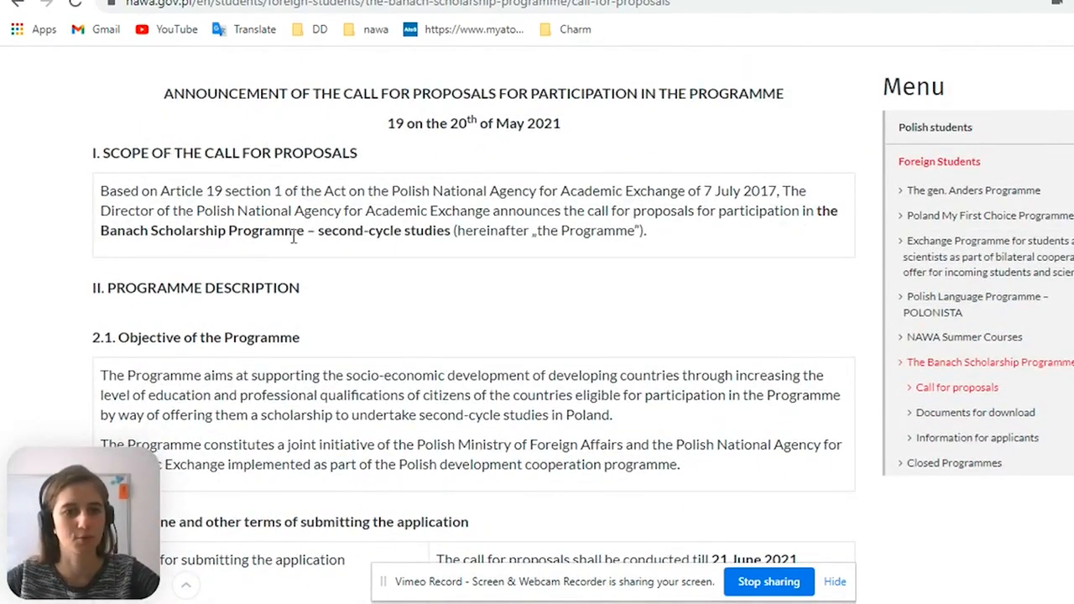
pyautogui.scroll(-1, 293, 237)
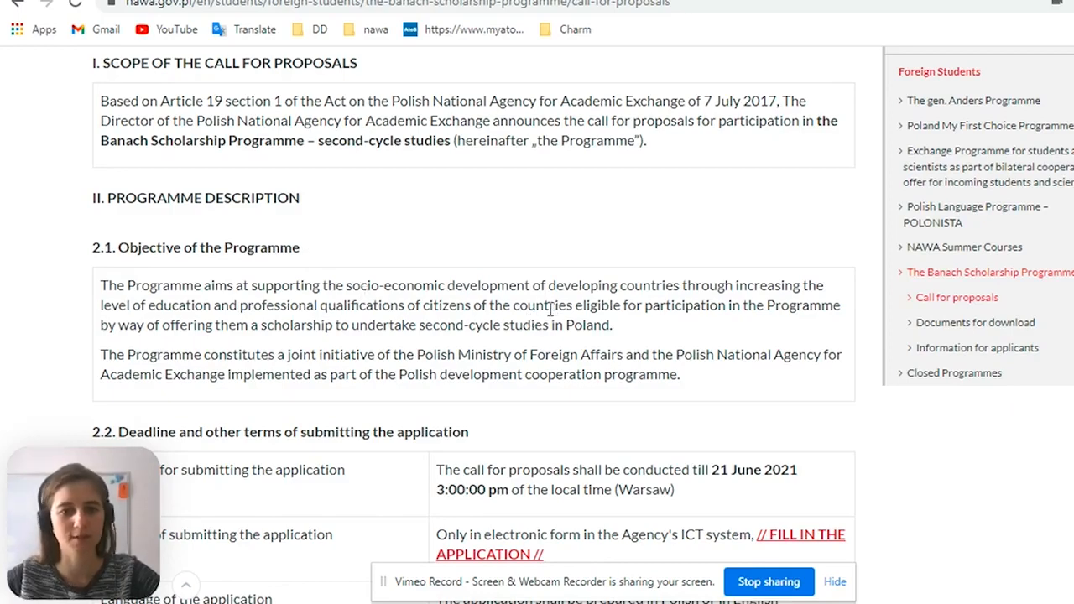
pyautogui.scroll(-1, 541, 311)
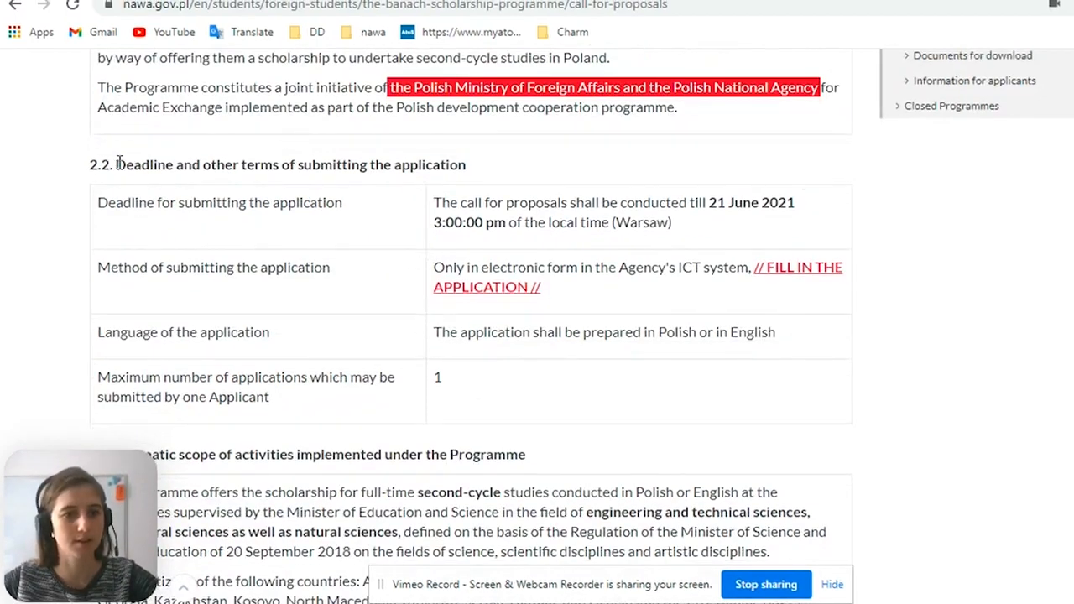
pyautogui.moveTo(119, 162); pyautogui.dragTo(297, 164)
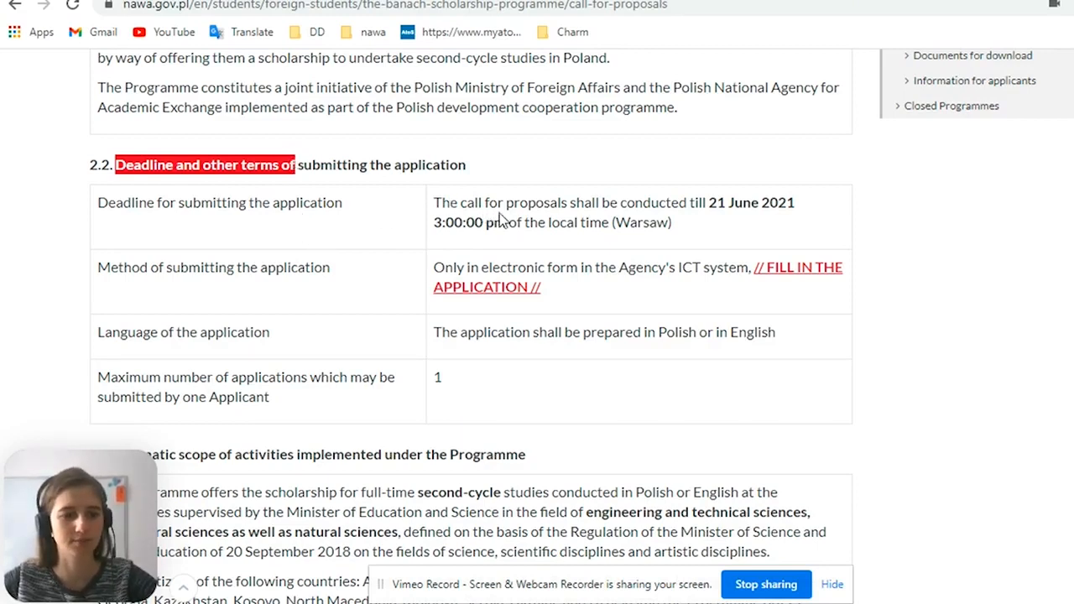
pyautogui.moveTo(707, 204); pyautogui.dragTo(795, 207)
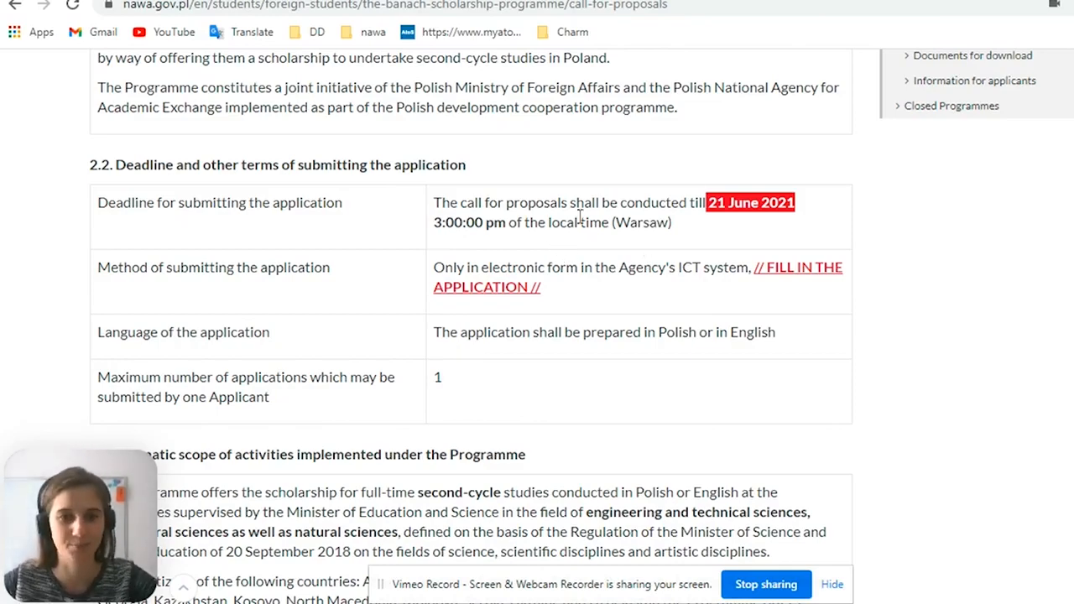
pyautogui.scroll(-2, 590, 210)
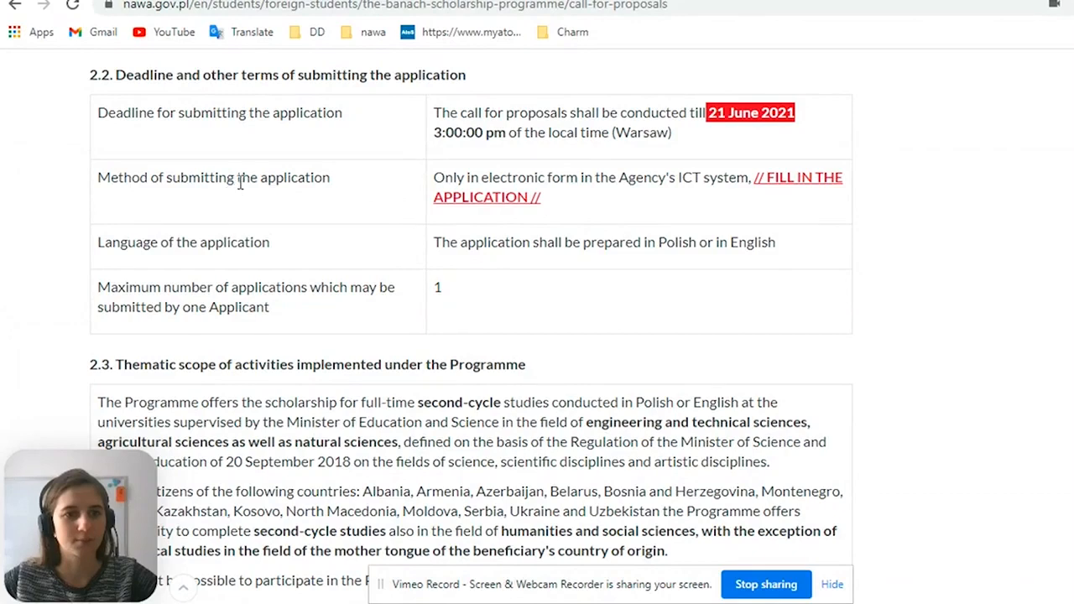
pyautogui.moveTo(256, 177); pyautogui.dragTo(336, 193)
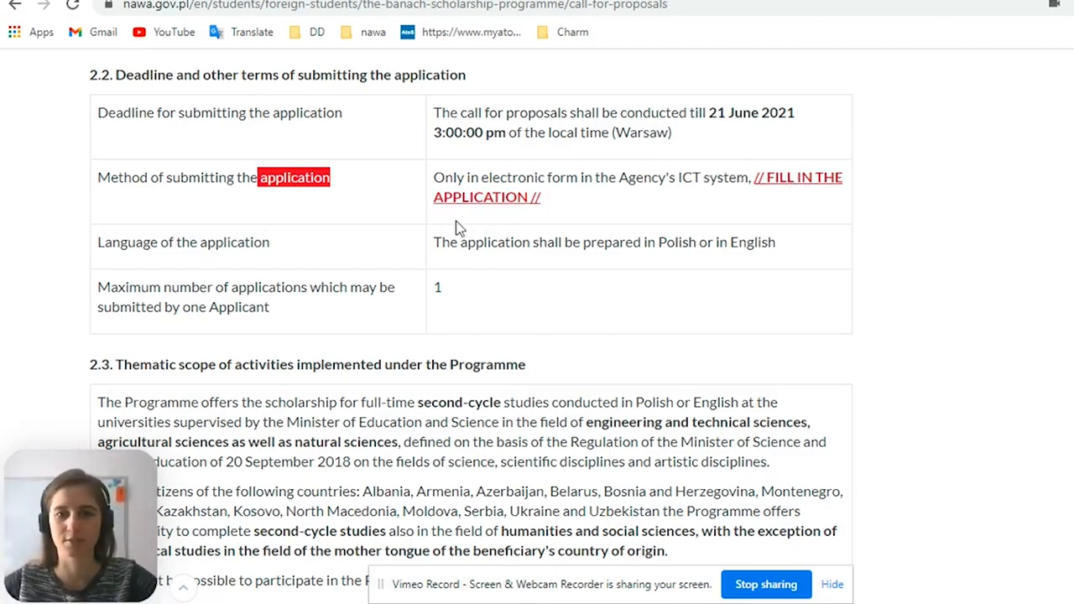
pyautogui.scroll(-1, 444, 224)
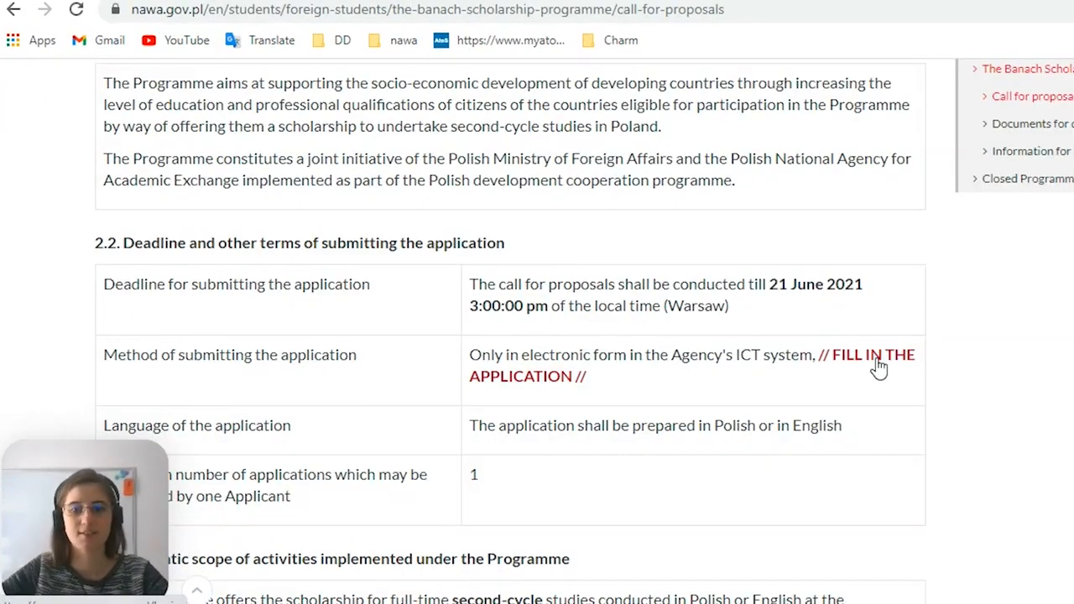
# Follow the link to fill in the application, sign in with the account e-mail and password, and dismiss the offer to save the password
pyautogui.click(852, 361)
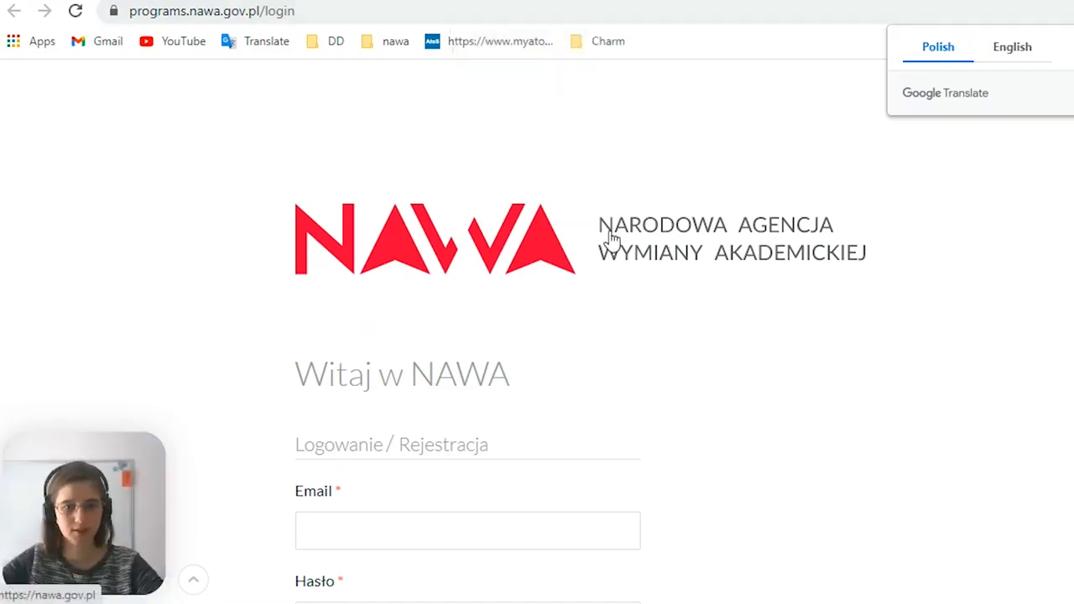
pyautogui.scroll(-3, 606, 185)
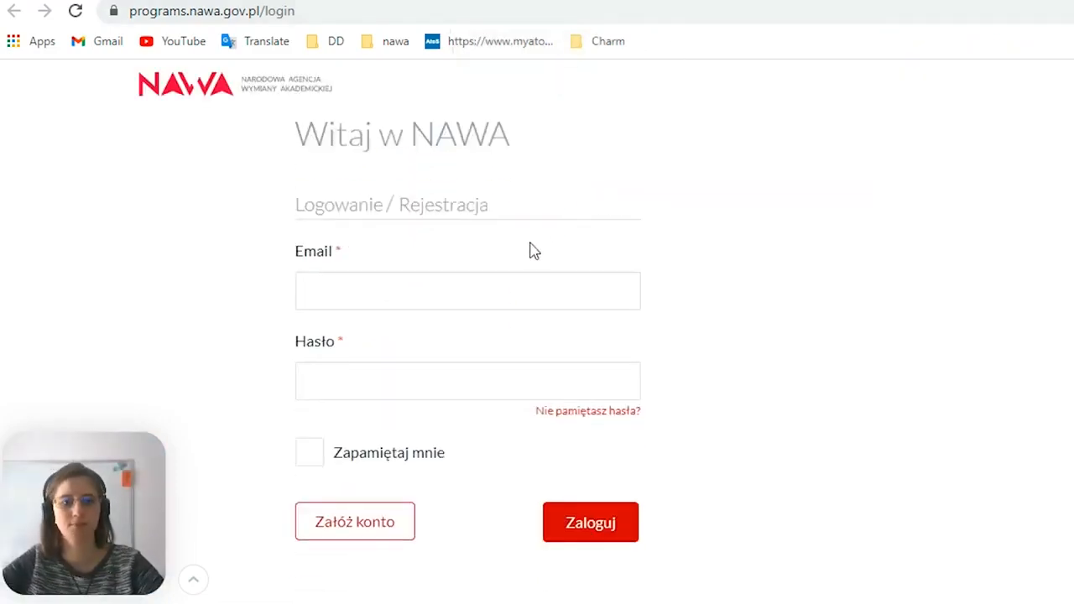
pyautogui.click(532, 295)
pyautogui.click(806, 310)
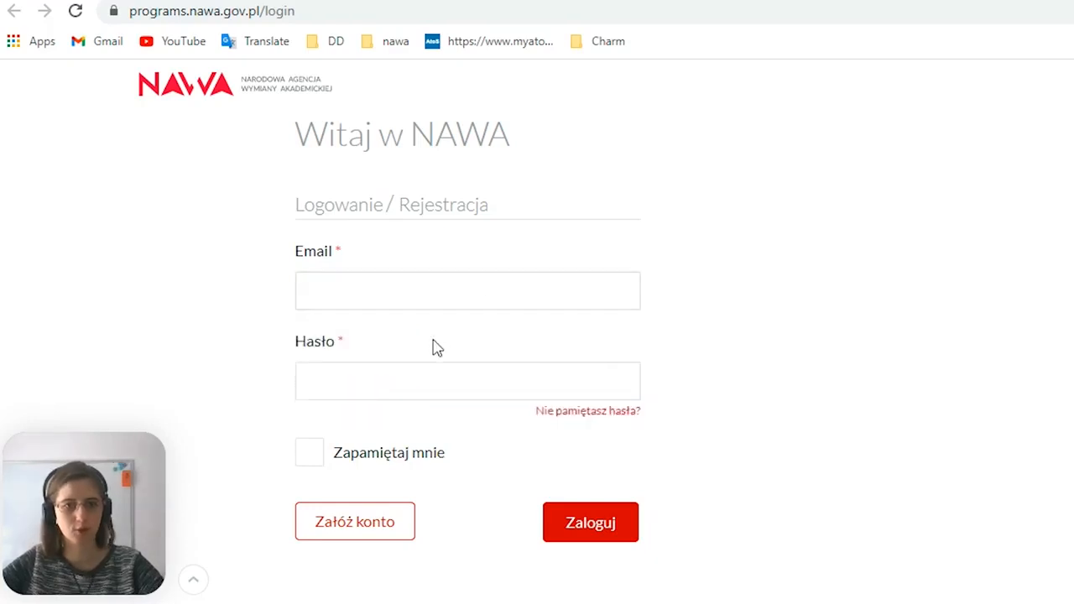
pyautogui.click(439, 282)
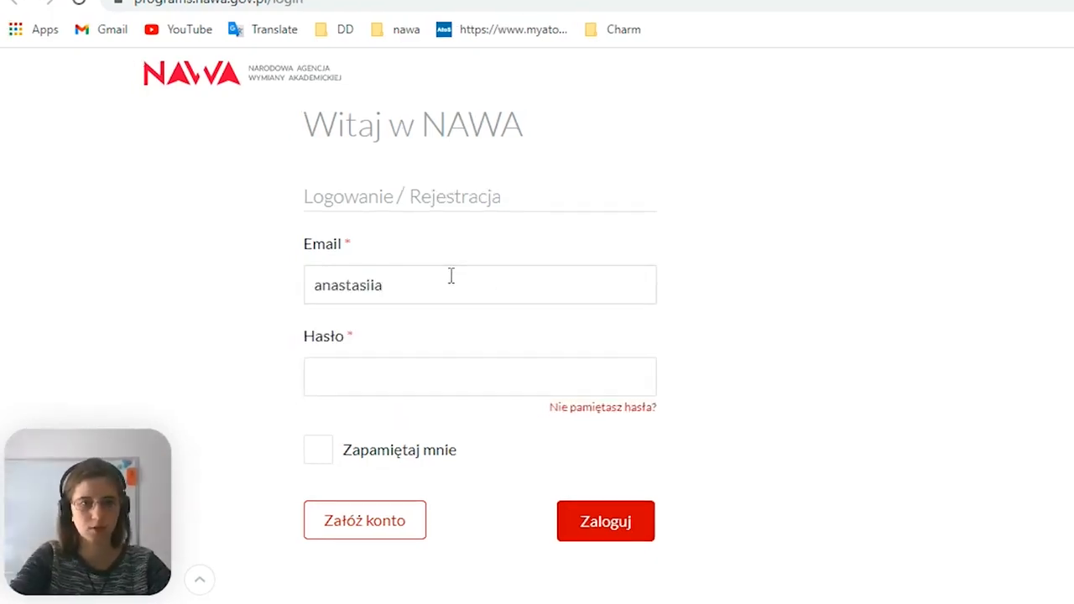
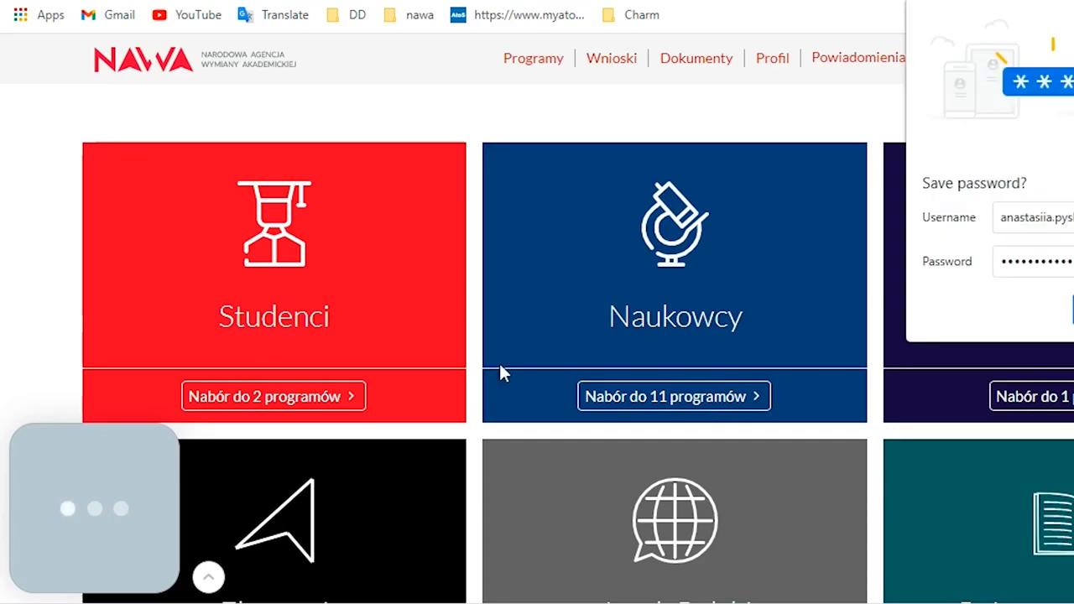
pyautogui.click(1073, 16)
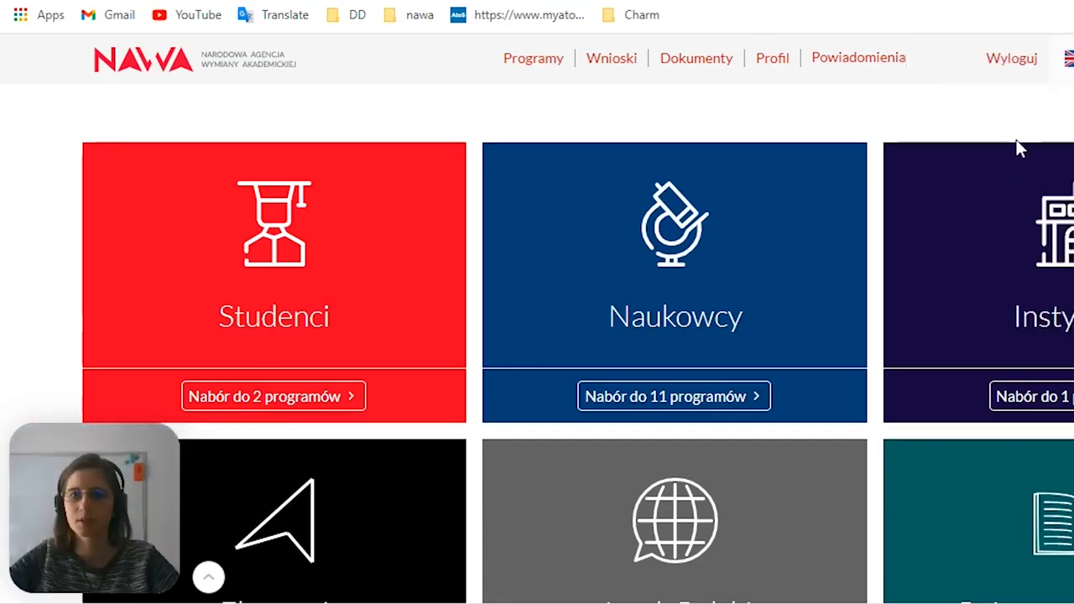
# Switch the application portal's language from Polish to English
pyautogui.scroll(-3, 697, 256)
pyautogui.scroll(3, 691, 260)
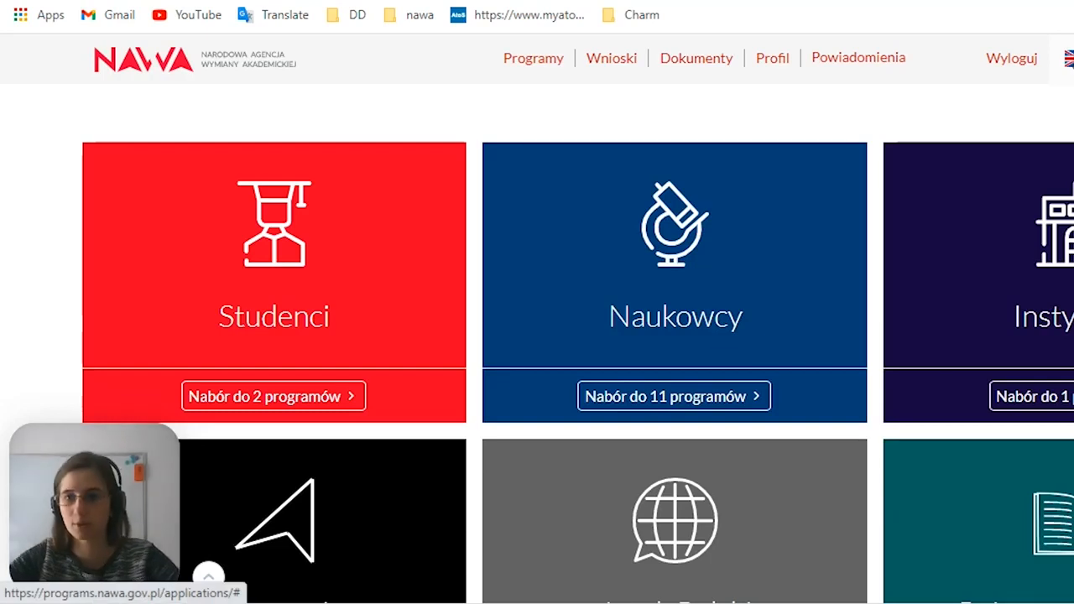
pyautogui.click(1068, 58)
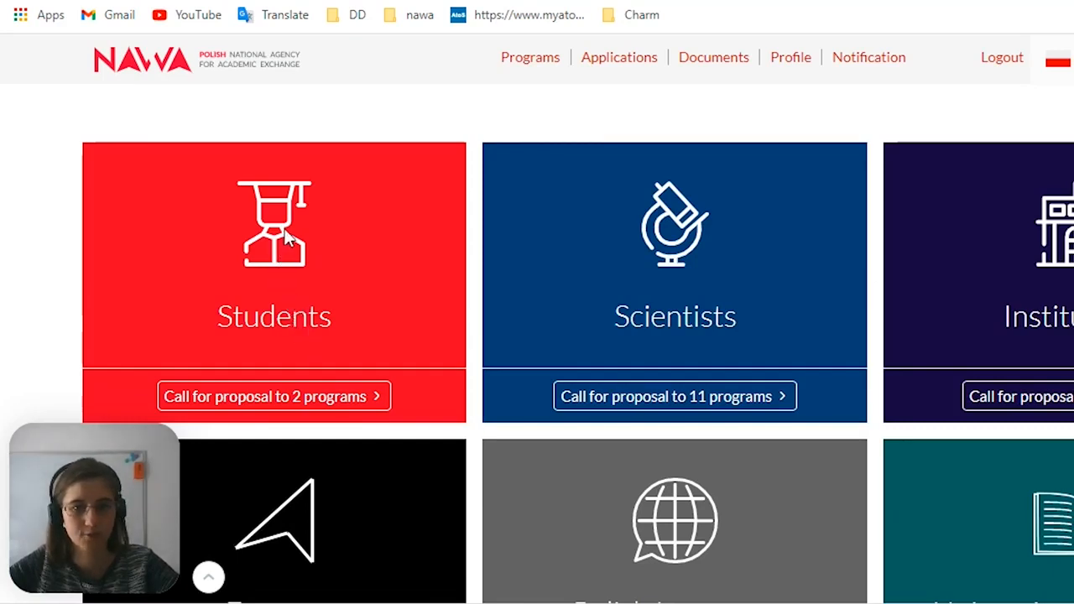
# Find the Stefan Banach scholarship programme among the open calls for students and start filling out its application form
pyautogui.click(240, 400)
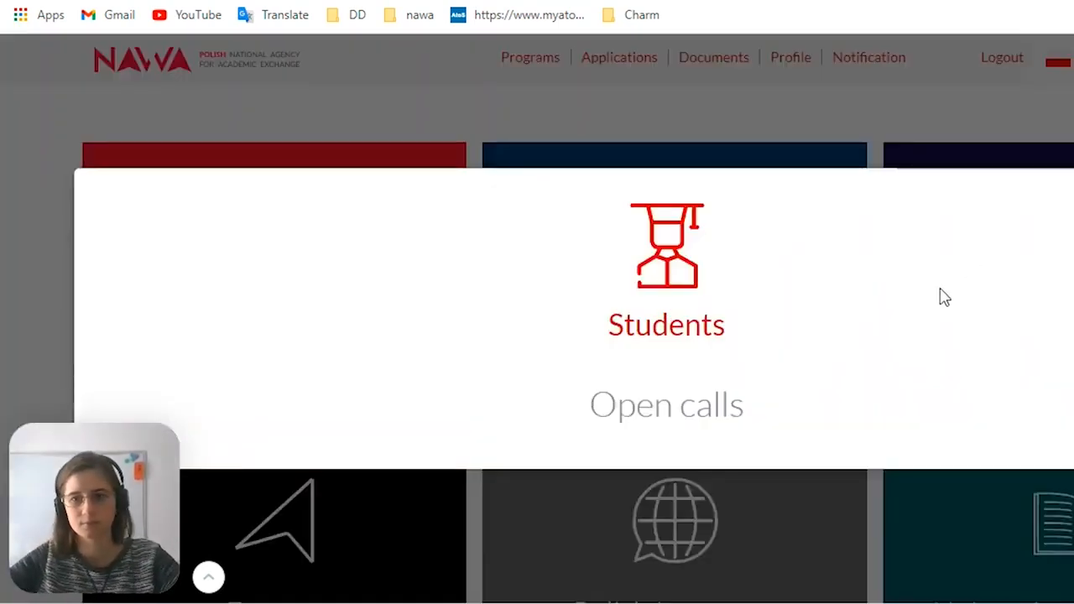
pyautogui.scroll(-3, 940, 302)
pyautogui.scroll(2, 902, 305)
pyautogui.scroll(-1, 896, 307)
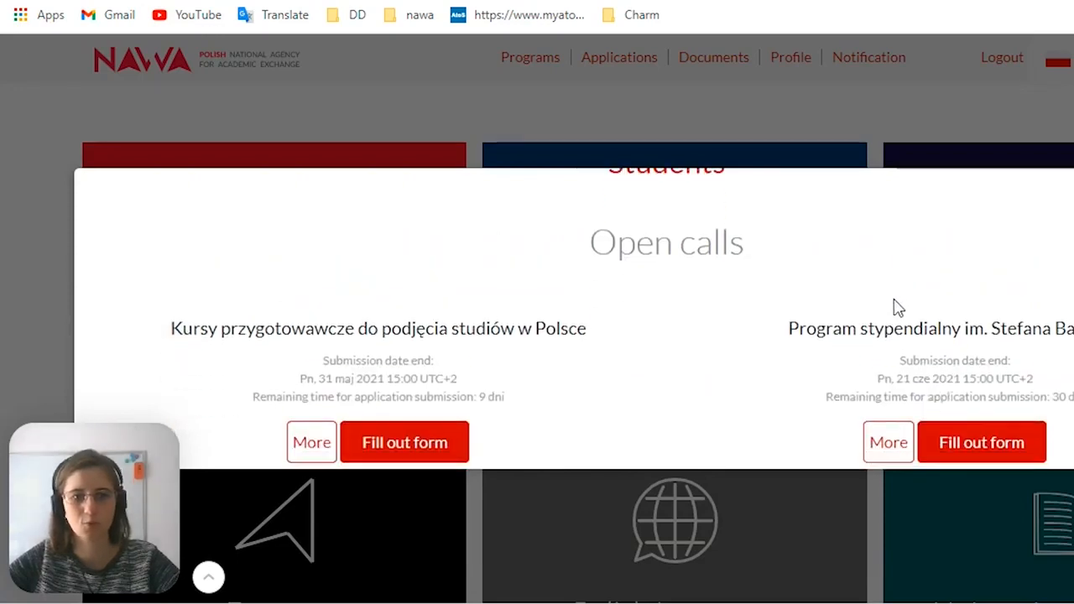
pyautogui.scroll(-1, 875, 317)
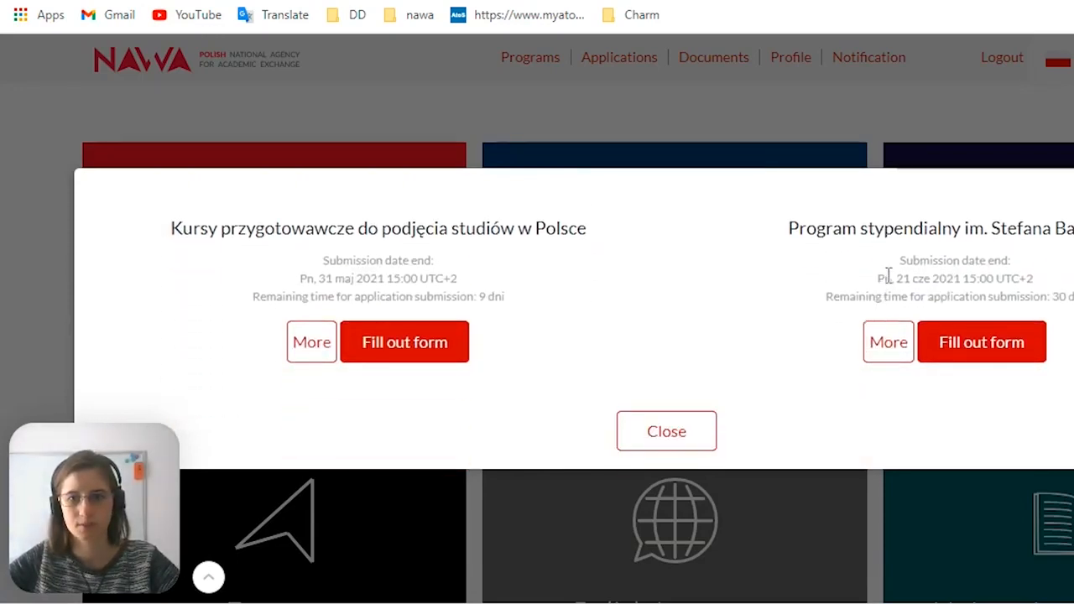
pyautogui.moveTo(1070, 228); pyautogui.dragTo(800, 227)
pyautogui.moveTo(996, 226); pyautogui.dragTo(1072, 227)
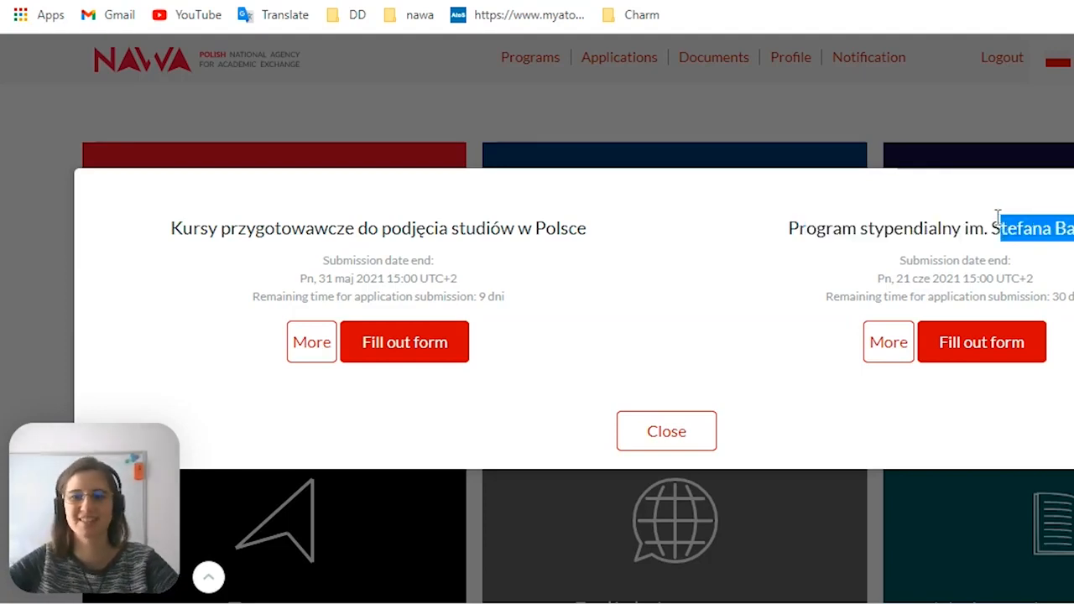
pyautogui.moveTo(991, 226); pyautogui.dragTo(1072, 227)
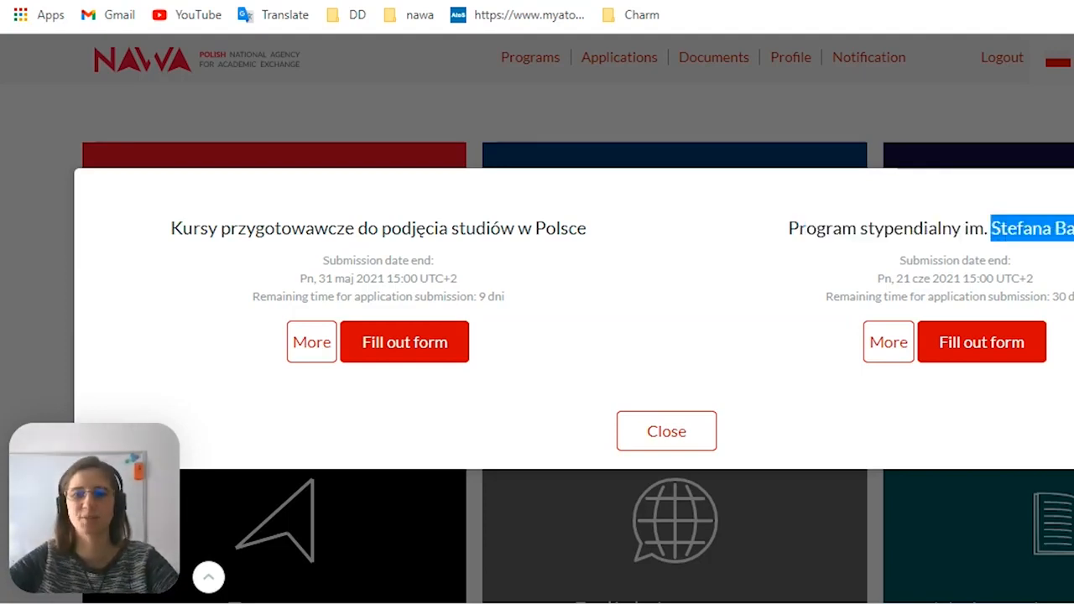
pyautogui.click(957, 363)
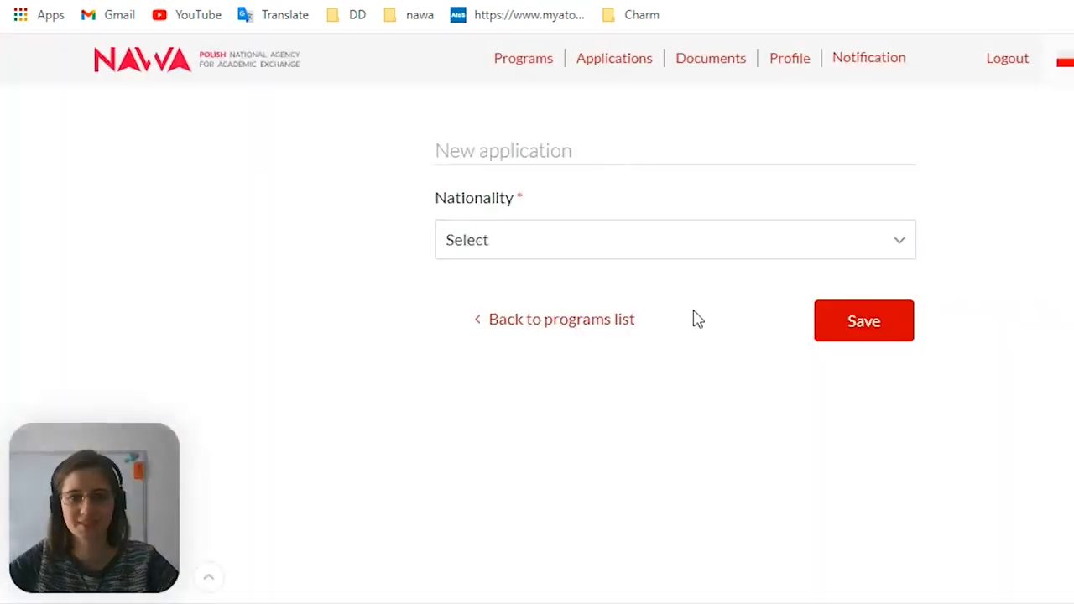
# Set the nationality in the new application to "of Ukraine"
pyautogui.click(896, 246)
pyautogui.scroll(-15, 795, 477)
pyautogui.scroll(-20, 755, 484)
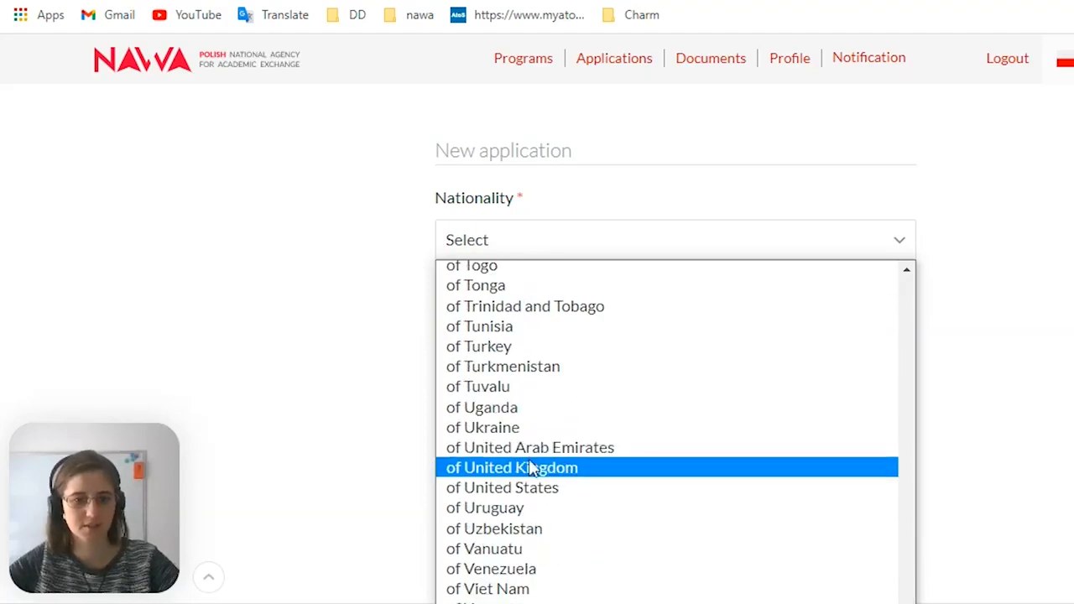
pyautogui.click(531, 429)
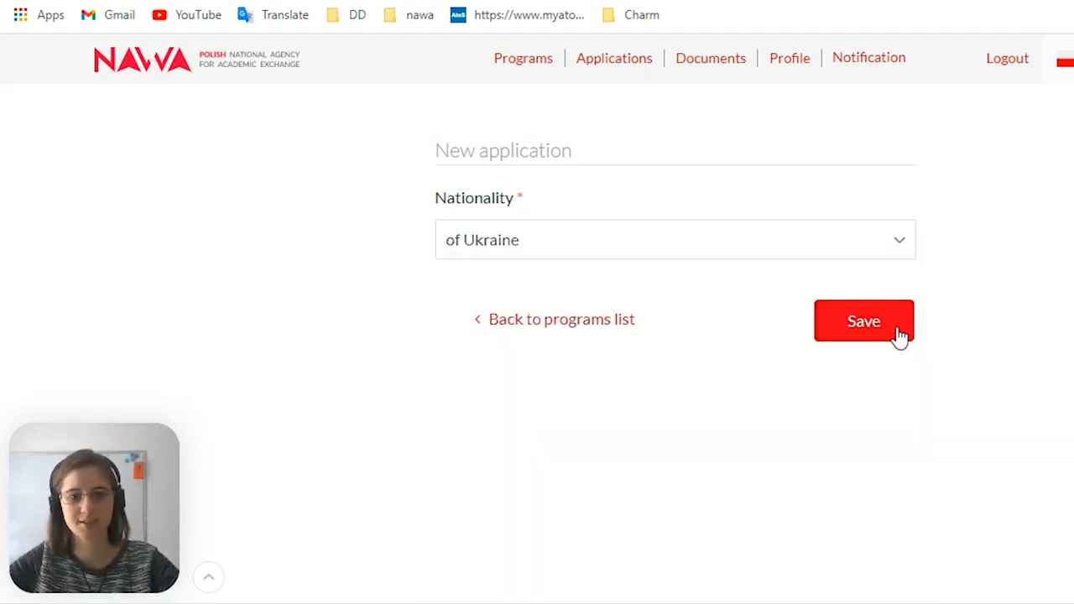
# Save the nationality choice and open the application form at the applicant's personal information section
pyautogui.click(863, 330)
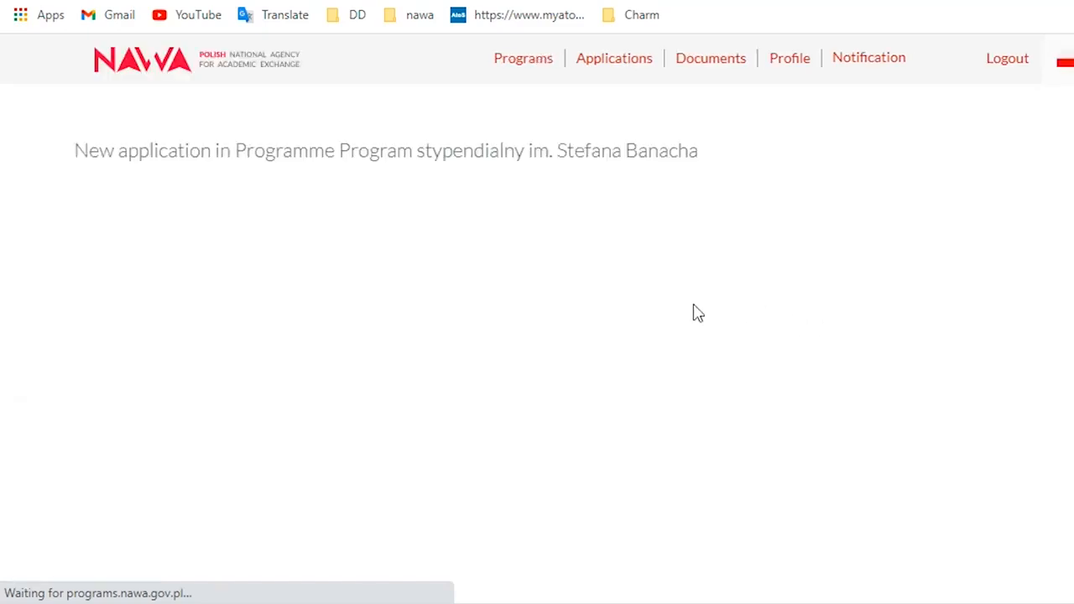
pyautogui.scroll(-4, 468, 267)
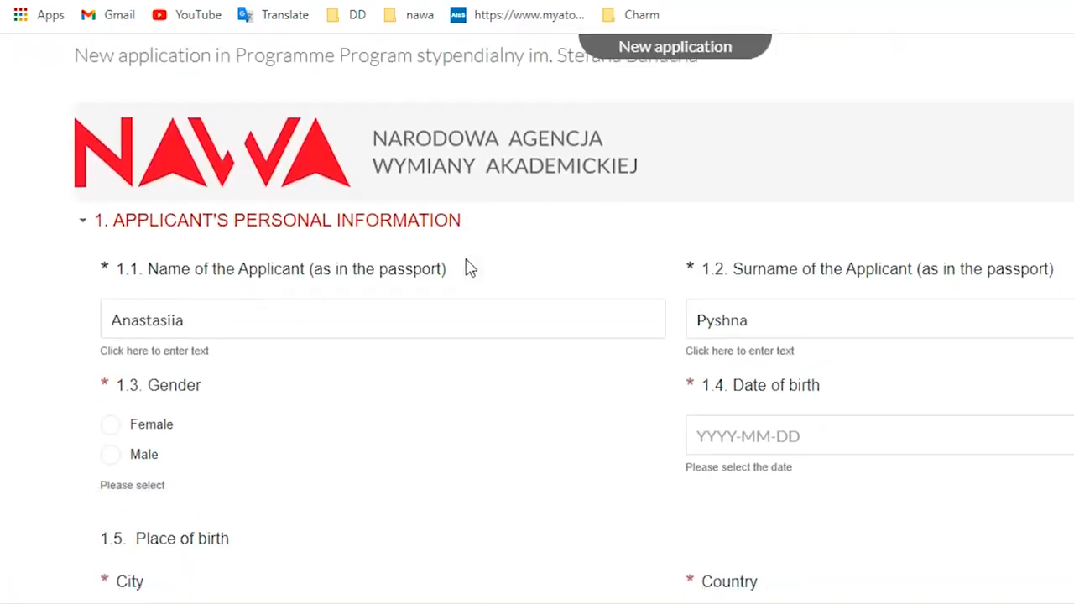
pyautogui.scroll(1, 450, 266)
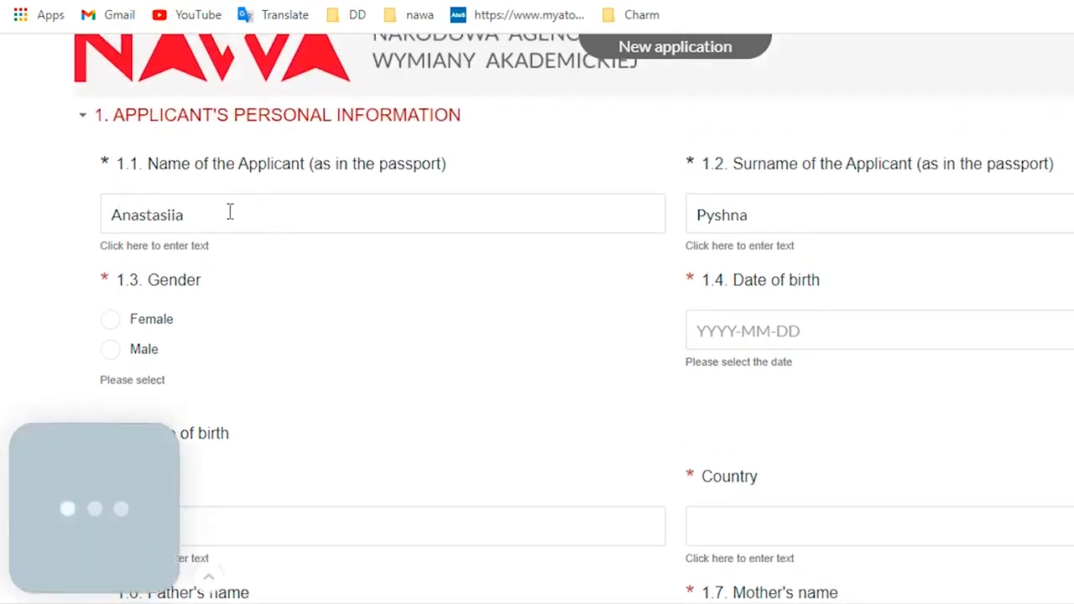
# Check the spelling of the applicant's prefilled name and surname against the passport
pyautogui.moveTo(216, 217); pyautogui.dragTo(100, 221)
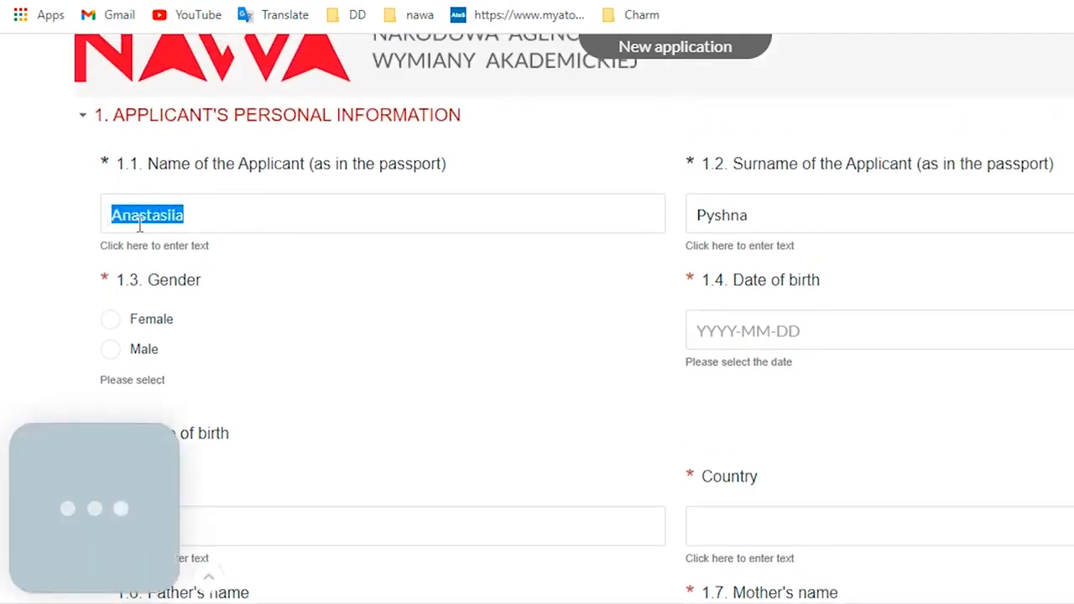
pyautogui.click(202, 229)
pyautogui.scroll(-1, 364, 302)
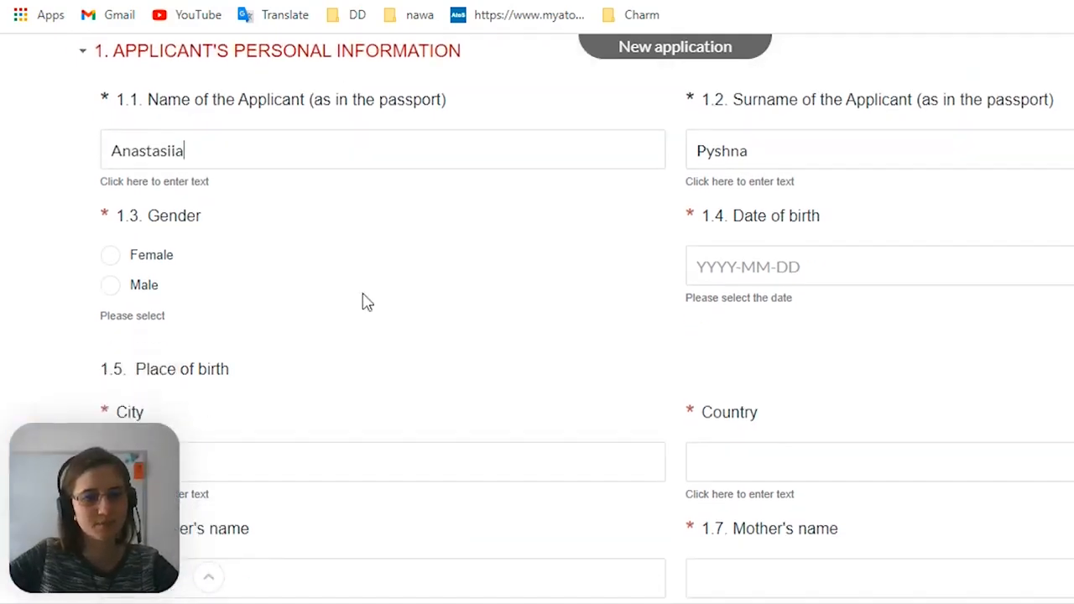
pyautogui.scroll(1, 719, 189)
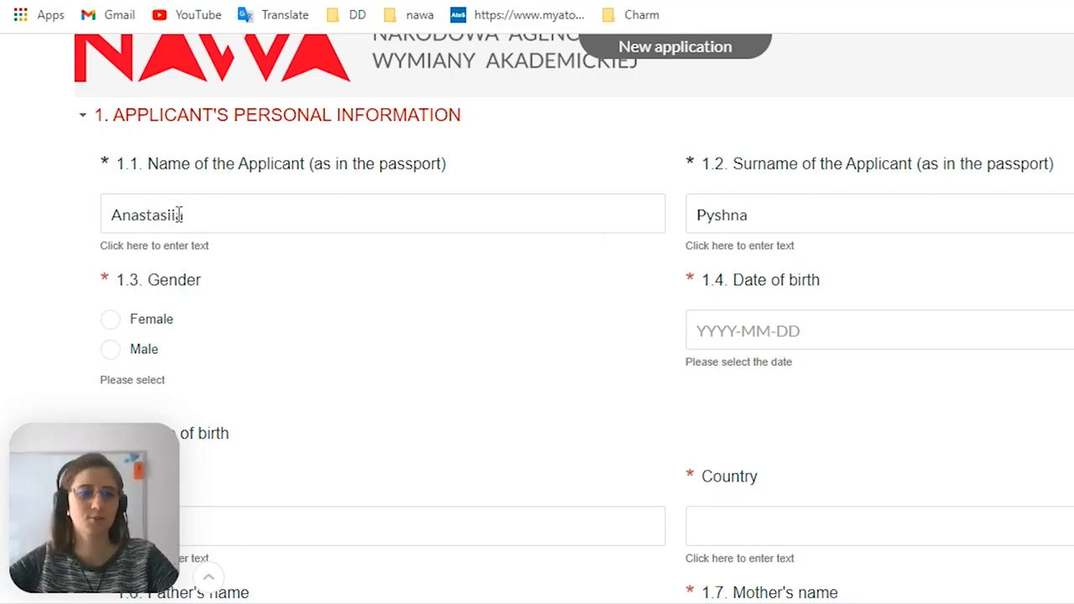
pyautogui.moveTo(179, 215); pyautogui.dragTo(108, 215)
pyautogui.moveTo(761, 215); pyautogui.dragTo(691, 216)
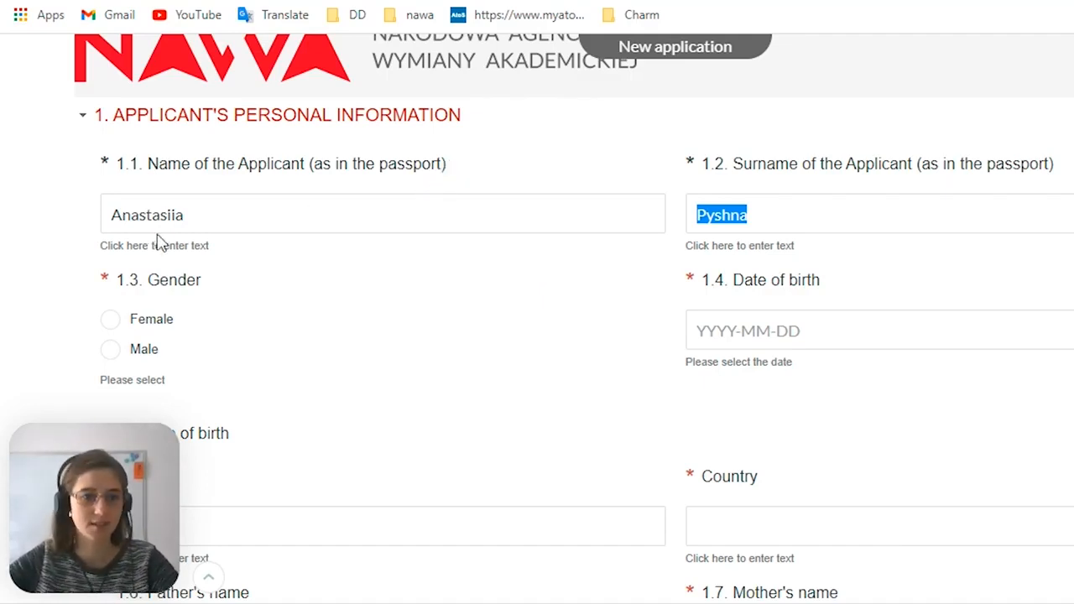
pyautogui.moveTo(178, 216); pyautogui.dragTo(172, 220)
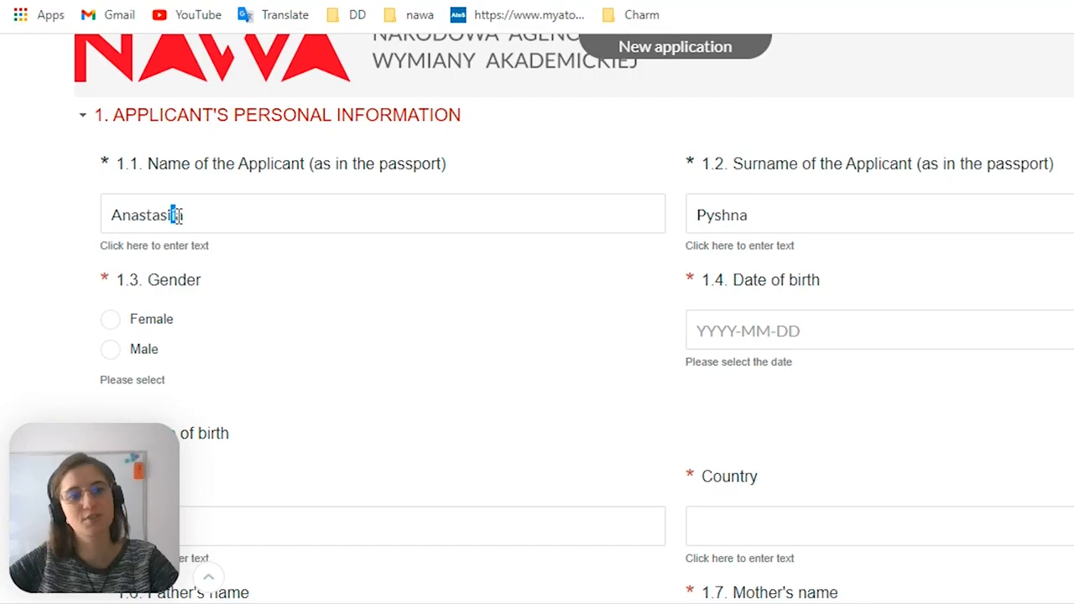
pyautogui.doubleClick(175, 215)
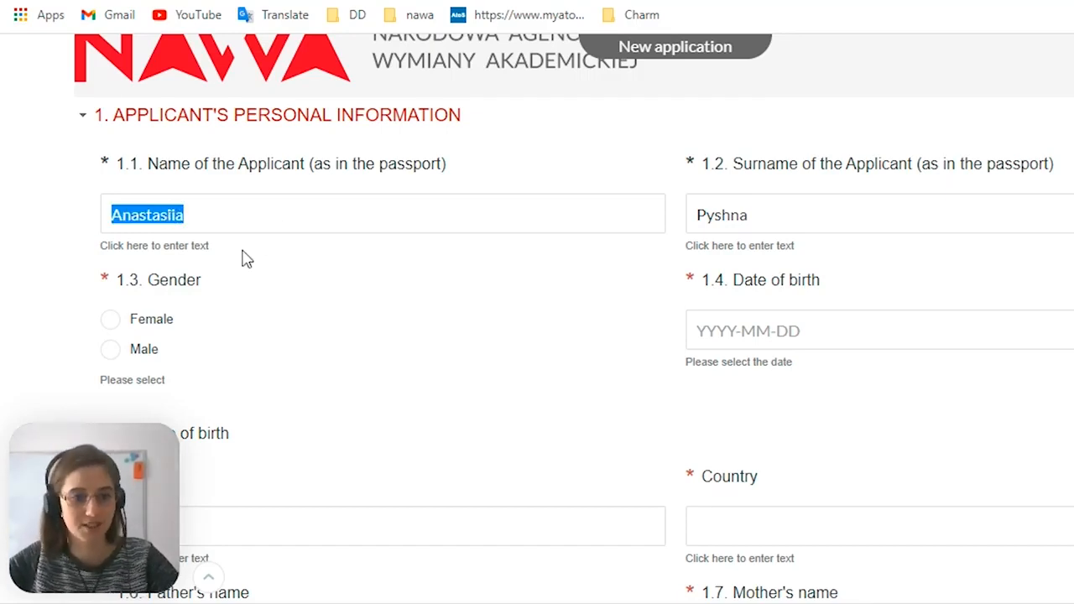
pyautogui.click(827, 219)
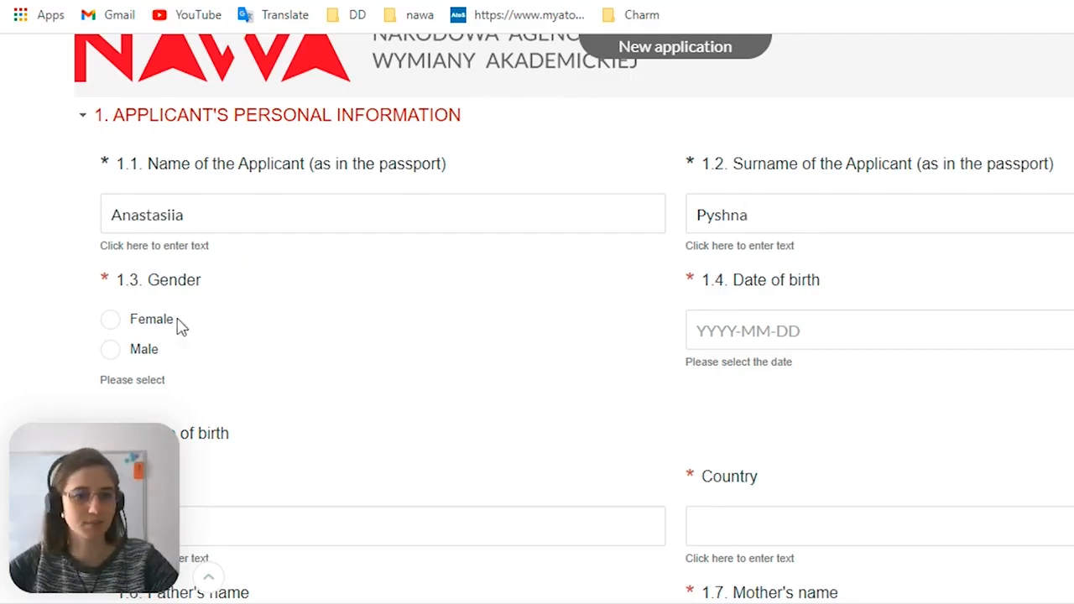
# Set the applicant's gender to Female and pick the date of birth in the calendar
pyautogui.scroll(-1, 156, 335)
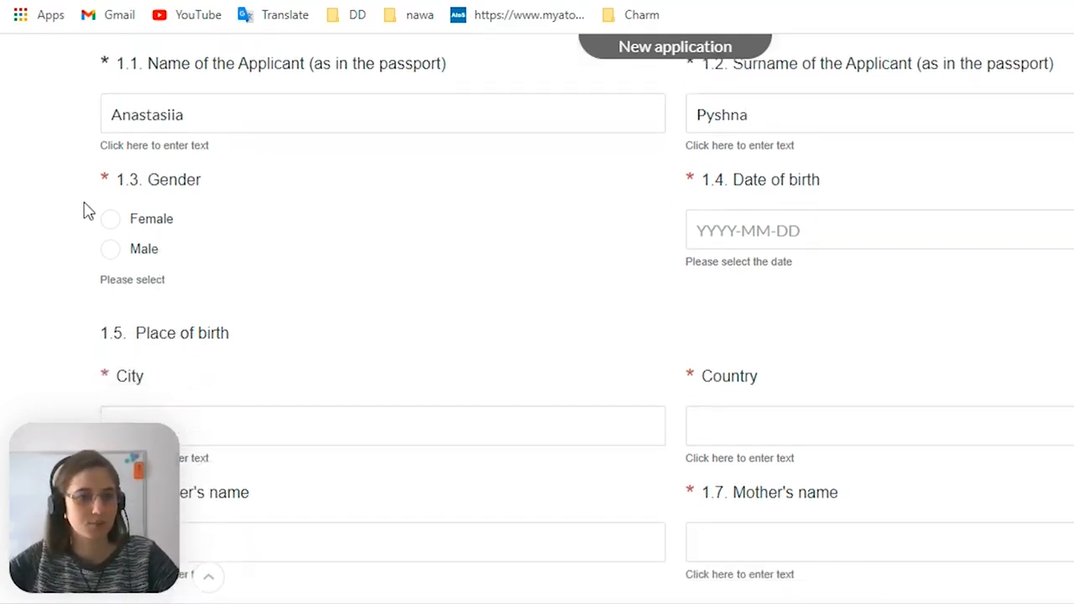
pyautogui.click(110, 220)
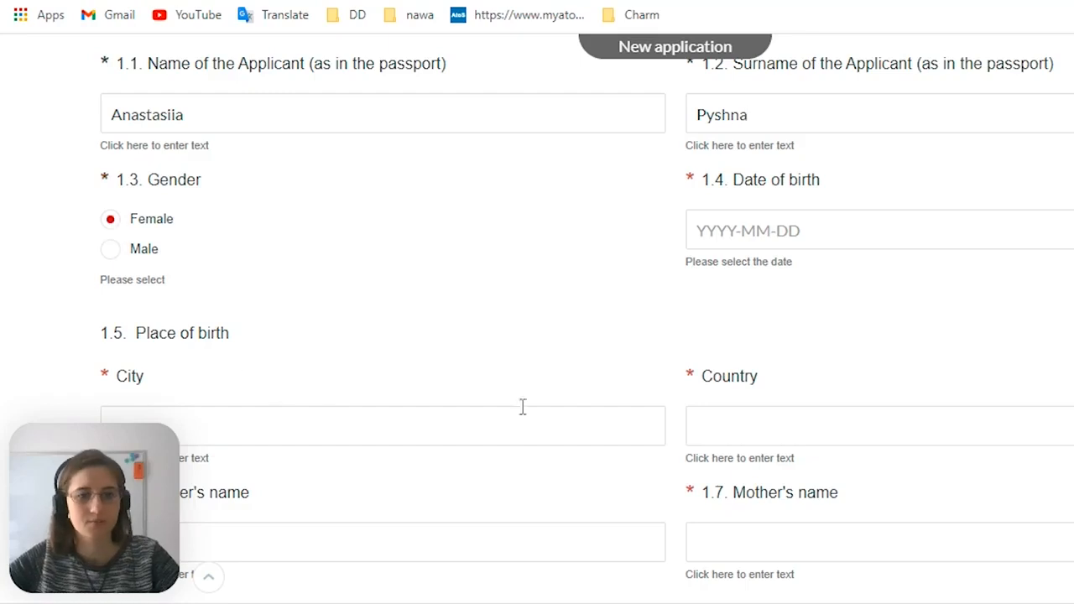
pyautogui.click(742, 221)
pyautogui.scroll(1, 873, 318)
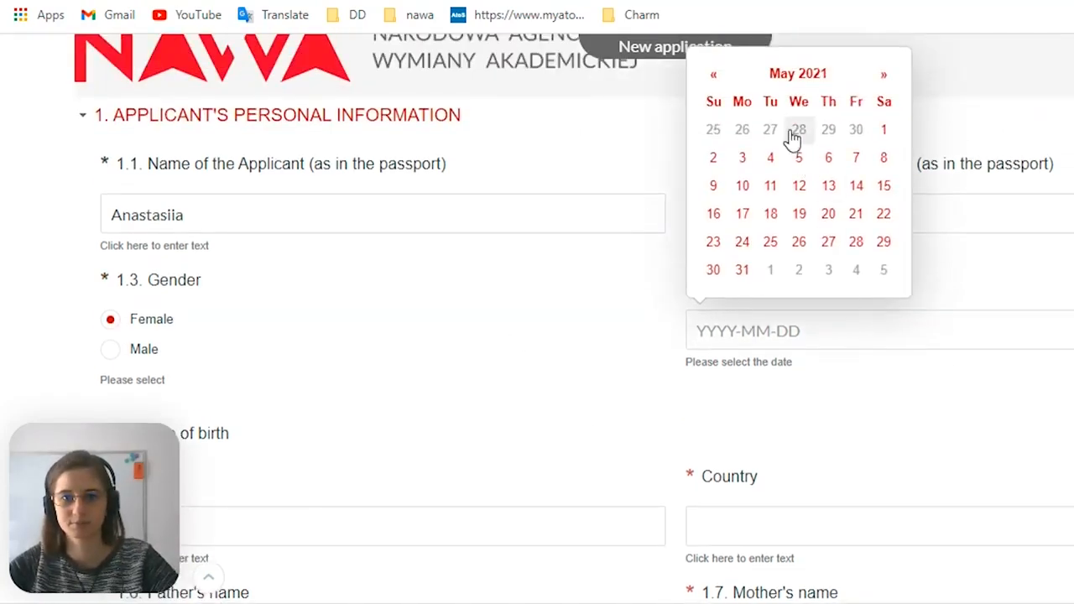
pyautogui.click(762, 76)
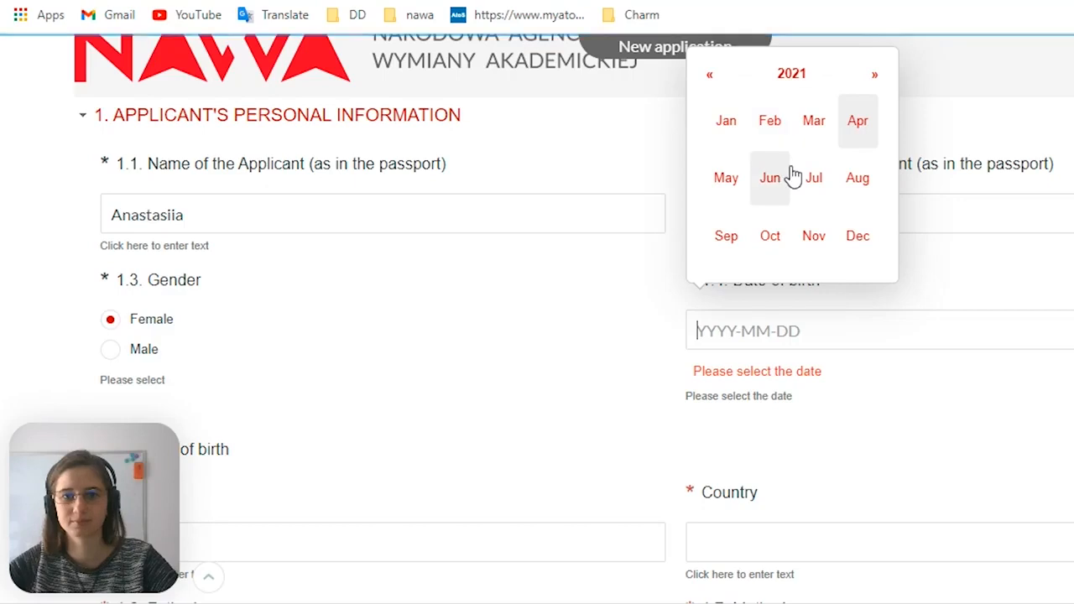
pyautogui.scroll(1, 789, 174)
pyautogui.click(712, 178)
pyautogui.click(712, 178)
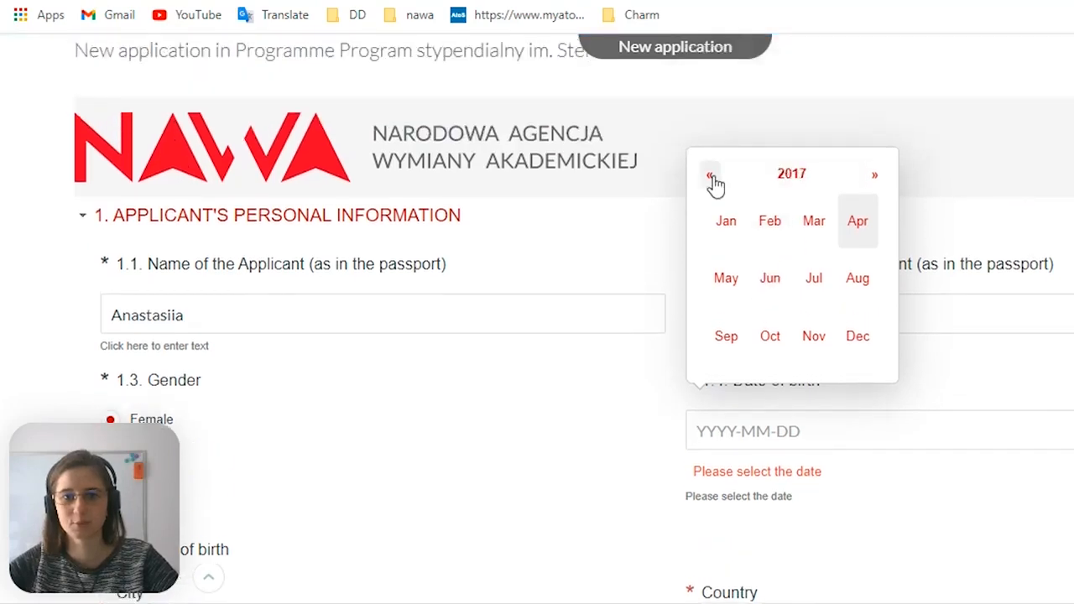
pyautogui.click(711, 178)
pyautogui.click(710, 178)
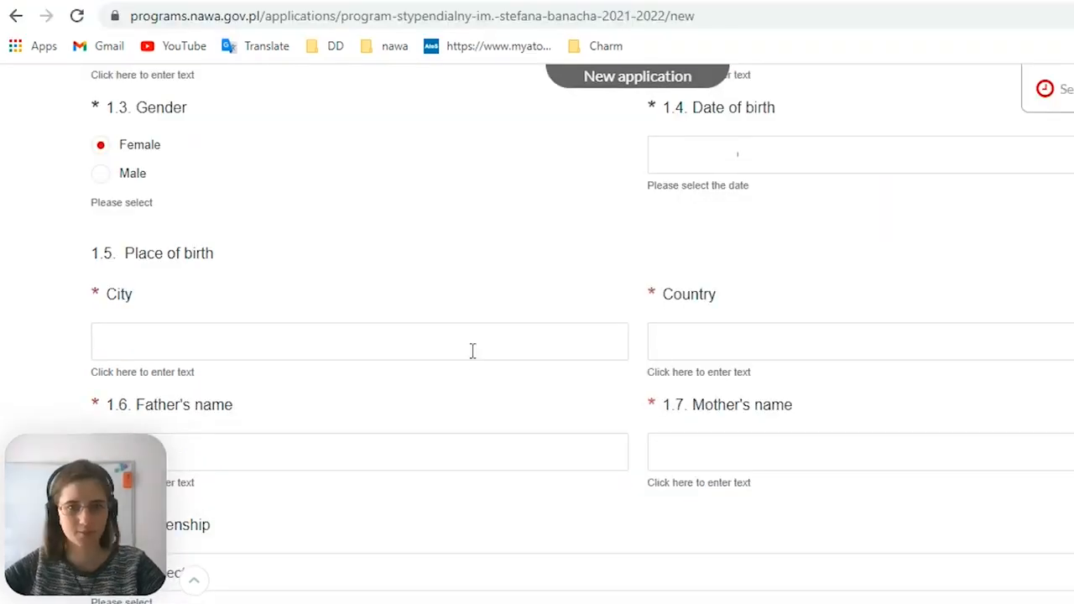
# Fill in the place of birth with the applicant's city and the country Ukraine
pyautogui.click(326, 334)
pyautogui.scroll(-1, 326, 242)
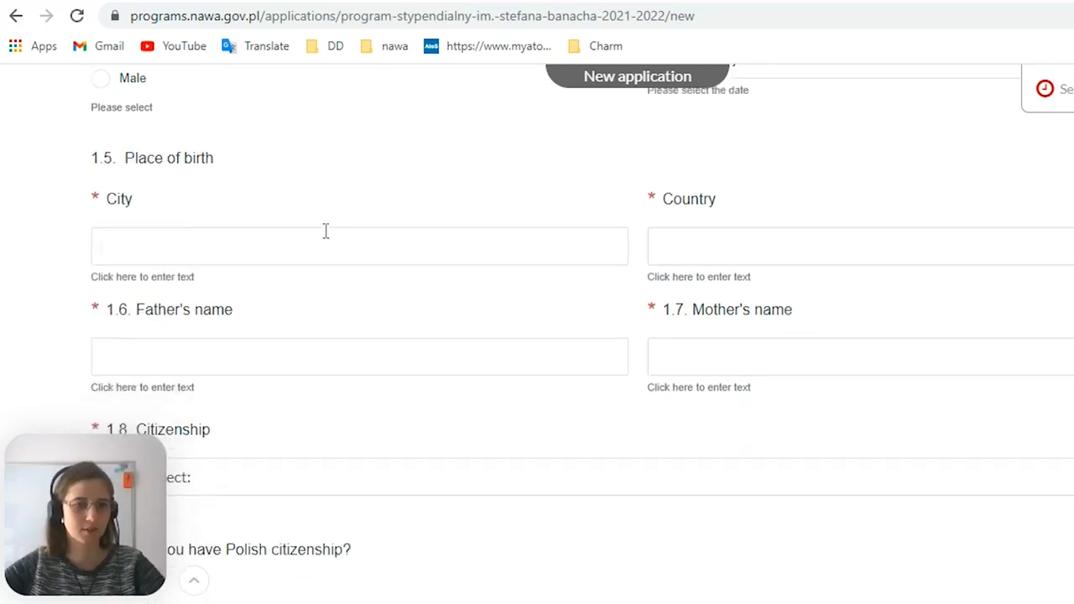
pyautogui.moveTo(213, 159); pyautogui.dragTo(125, 159)
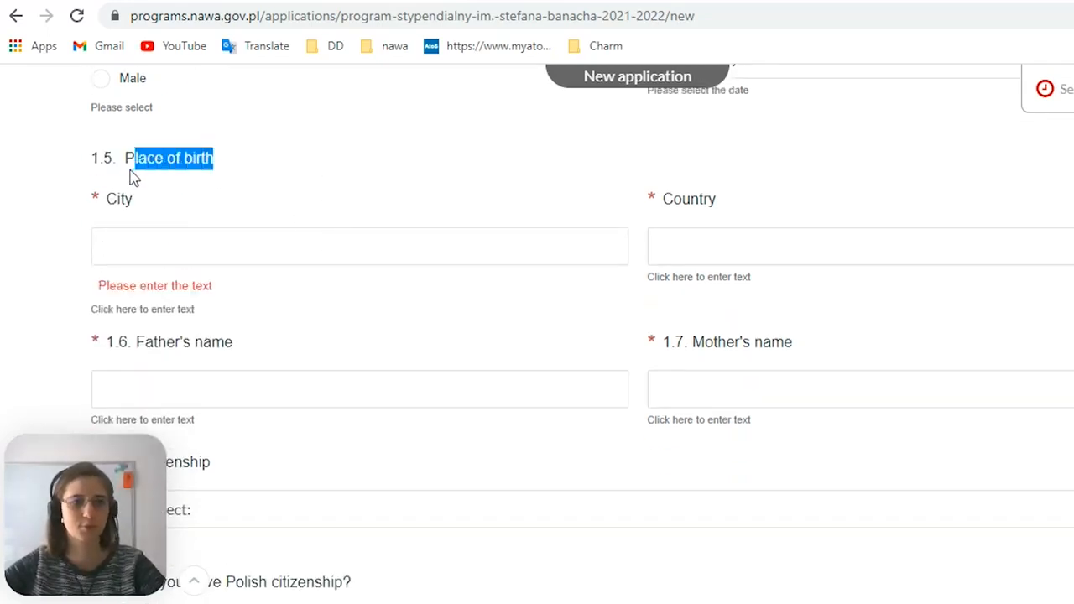
pyautogui.click(142, 229)
pyautogui.write('c')
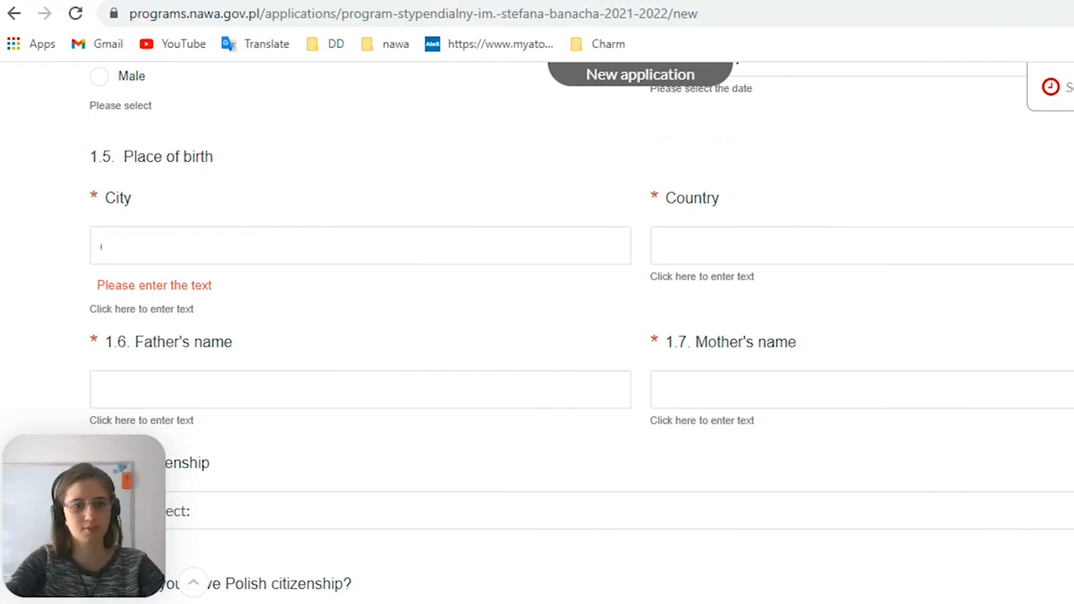
pyautogui.click(813, 232)
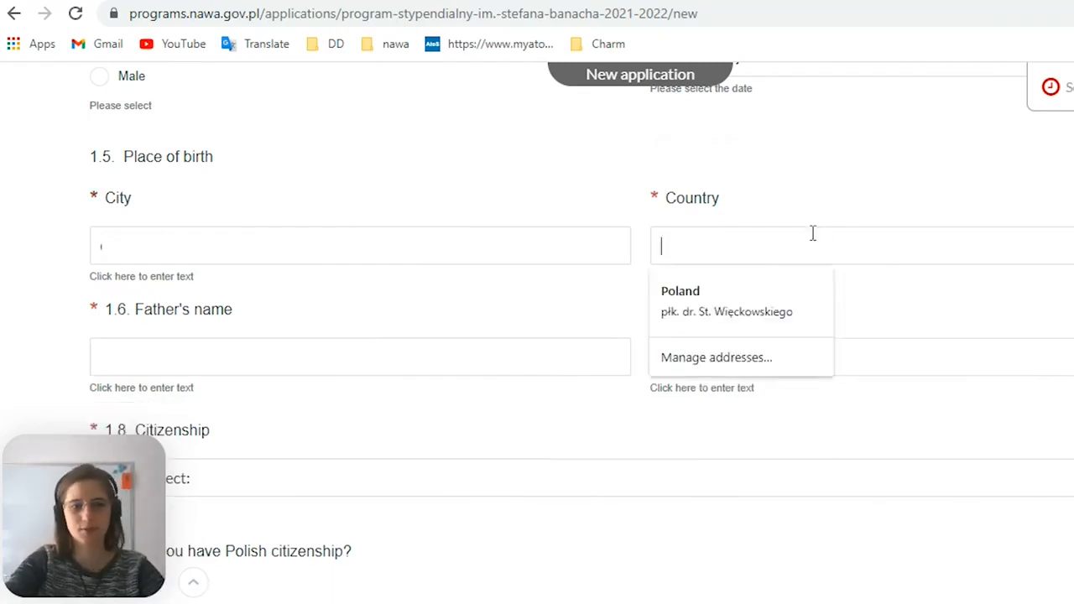
pyautogui.write('Ukraine')
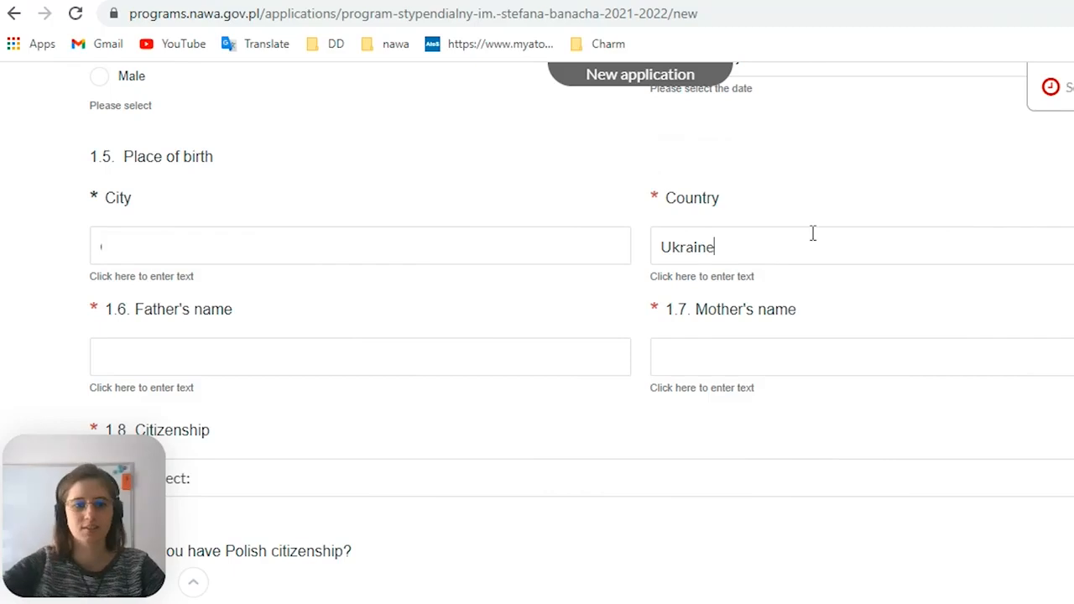
# Enter the father's and mother's names and answer No to having Polish citizenship
pyautogui.scroll(-1, 342, 250)
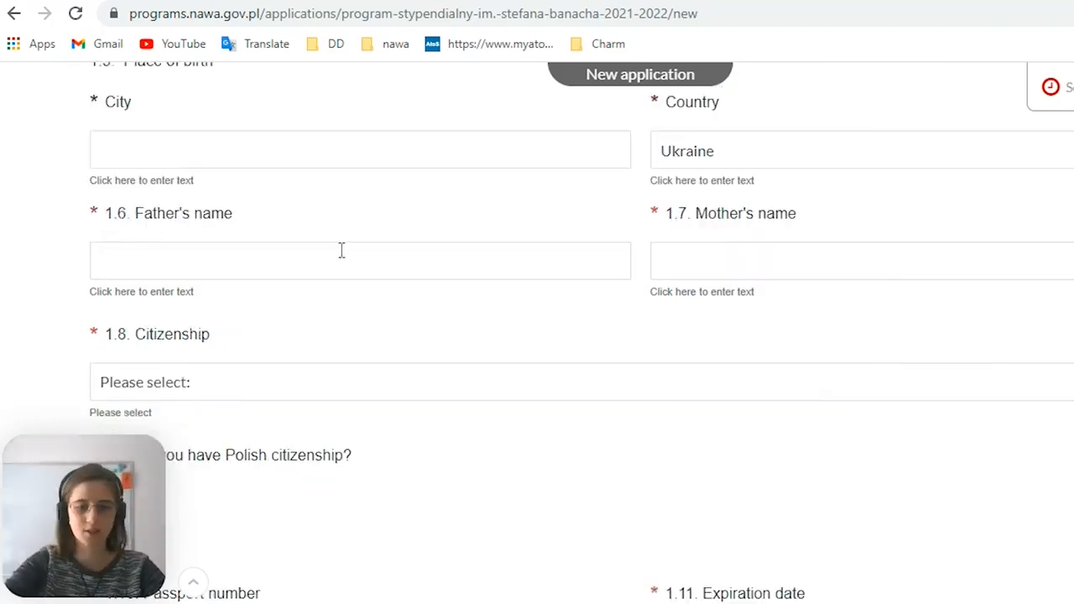
pyautogui.click(718, 255)
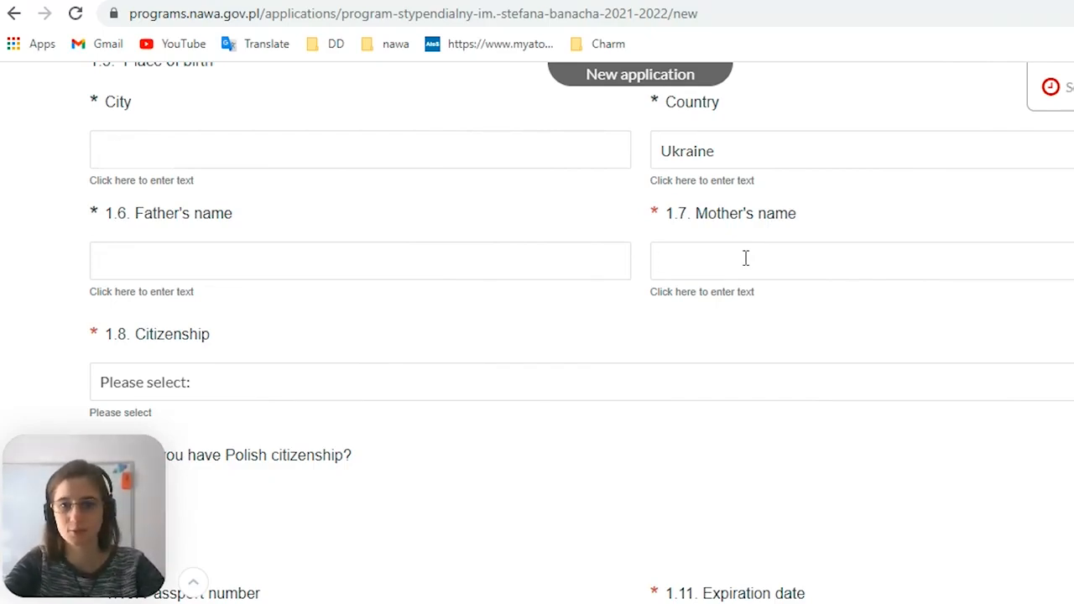
pyautogui.scroll(-5, 327, 237)
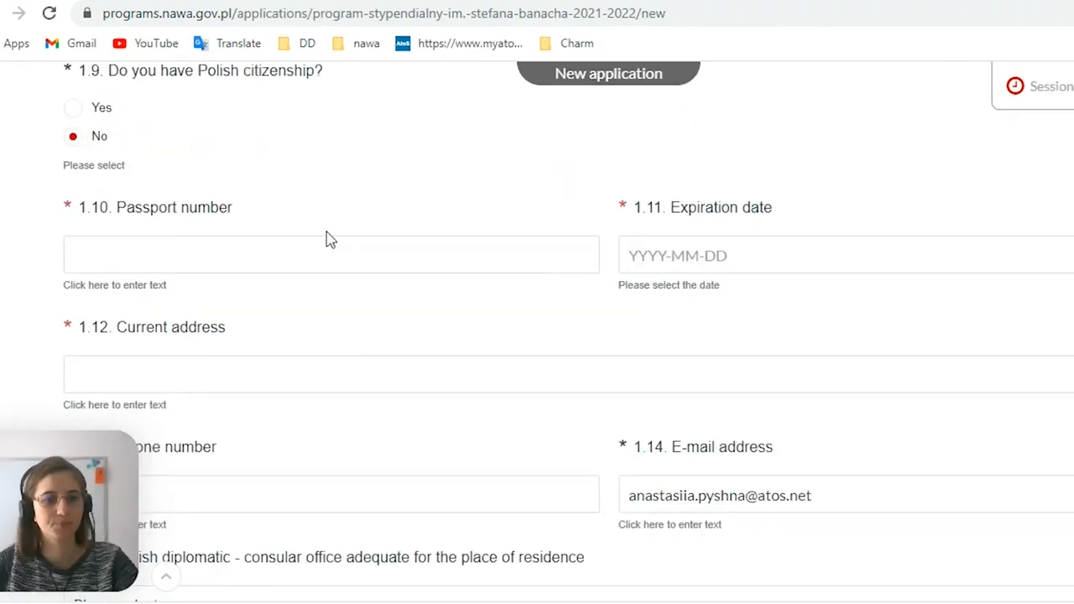
# Review the passport, current address, phone number and emergency contact fields of the personal information section
pyautogui.click(266, 267)
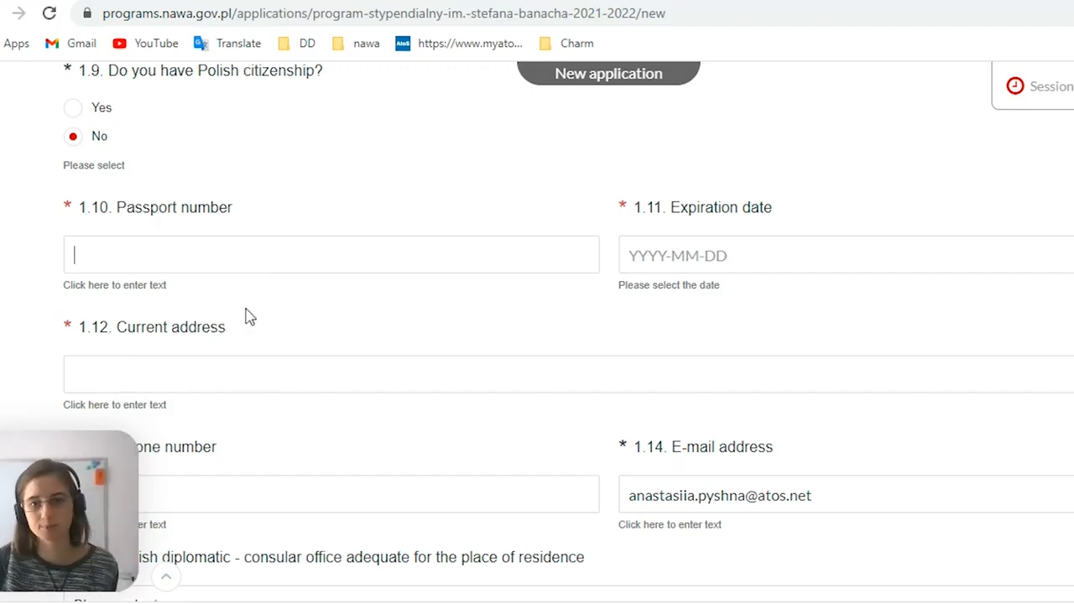
pyautogui.scroll(-1, 395, 238)
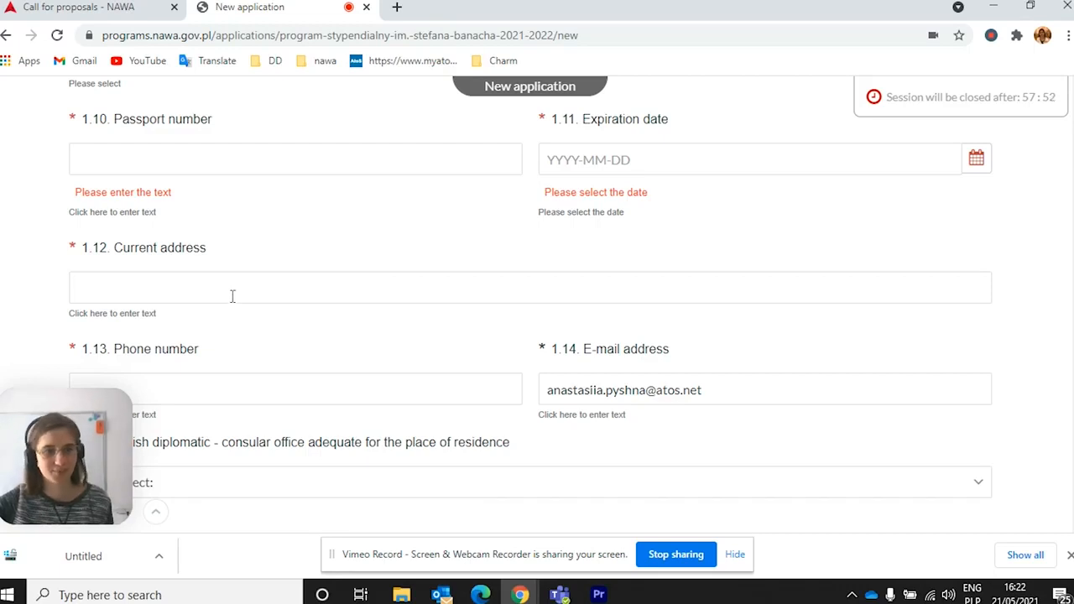
pyautogui.scroll(-1, 252, 302)
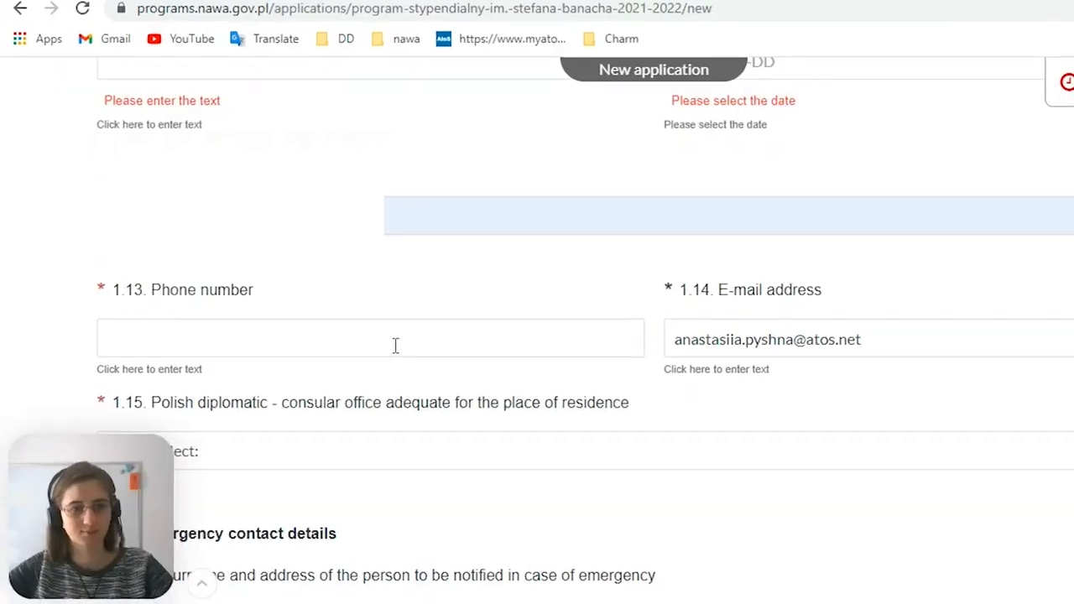
pyautogui.scroll(-2, 901, 445)
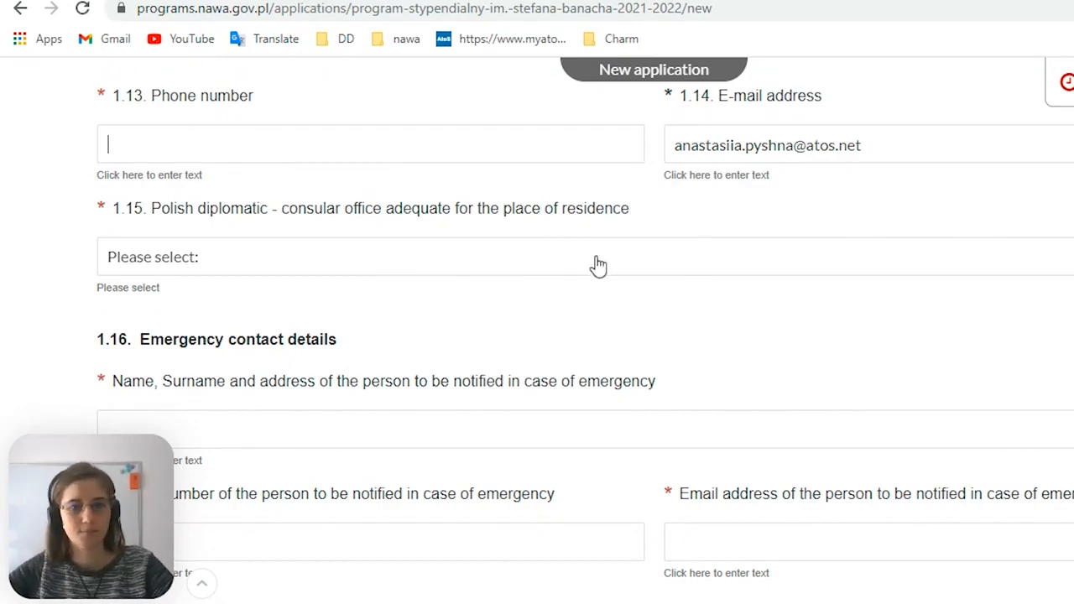
pyautogui.scroll(-1, 598, 264)
pyautogui.scroll(1, 279, 200)
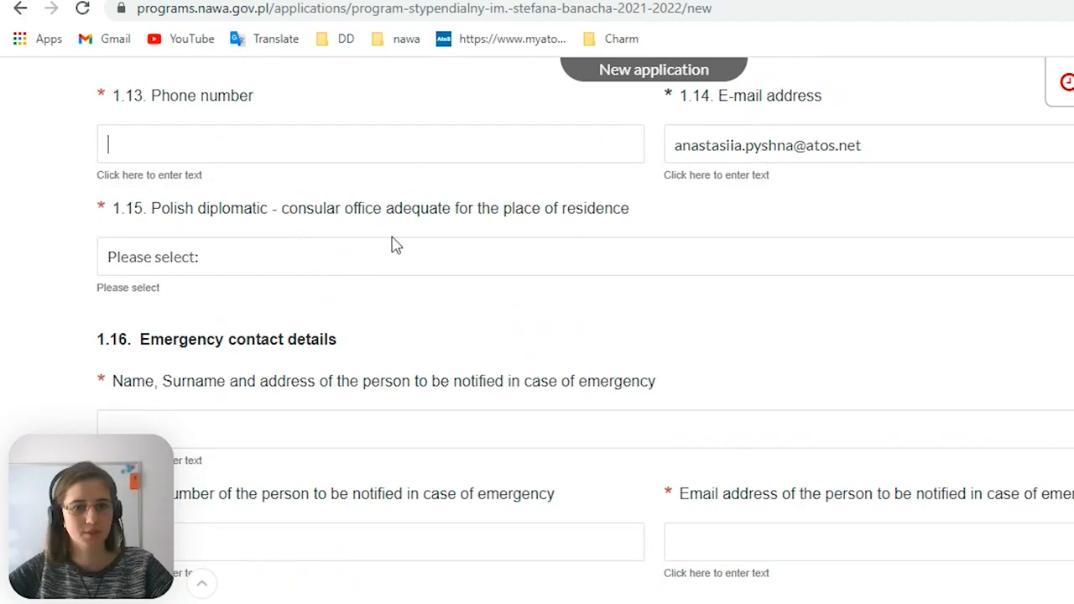
# Choose Ambasada RP w Kijowie as the Polish diplomatic-consular office adequate for the place of residence
pyautogui.click(527, 267)
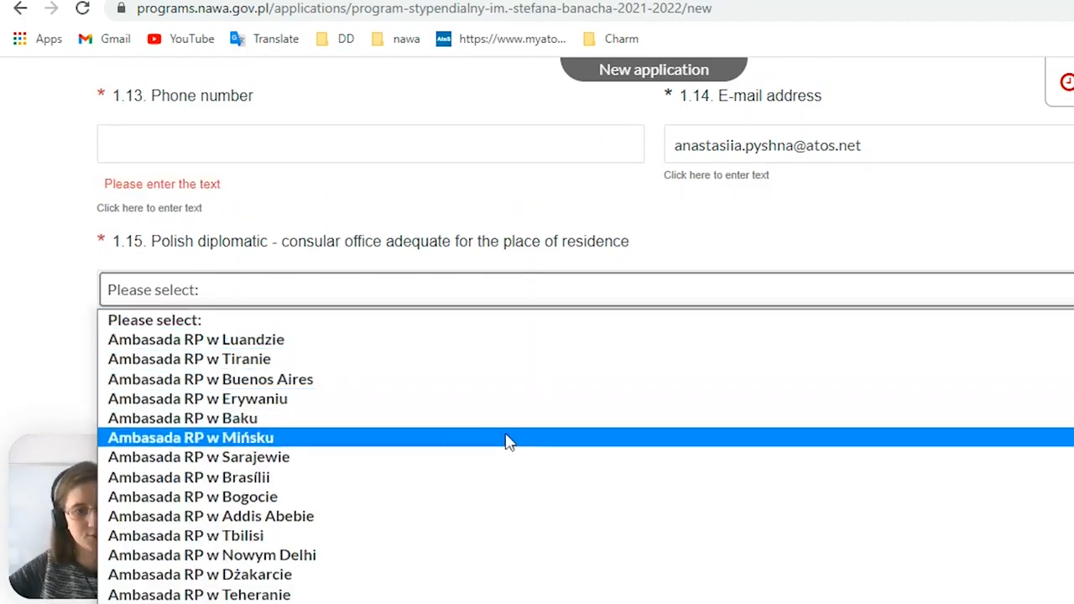
pyautogui.scroll(-2, 503, 445)
pyautogui.scroll(-2, 497, 454)
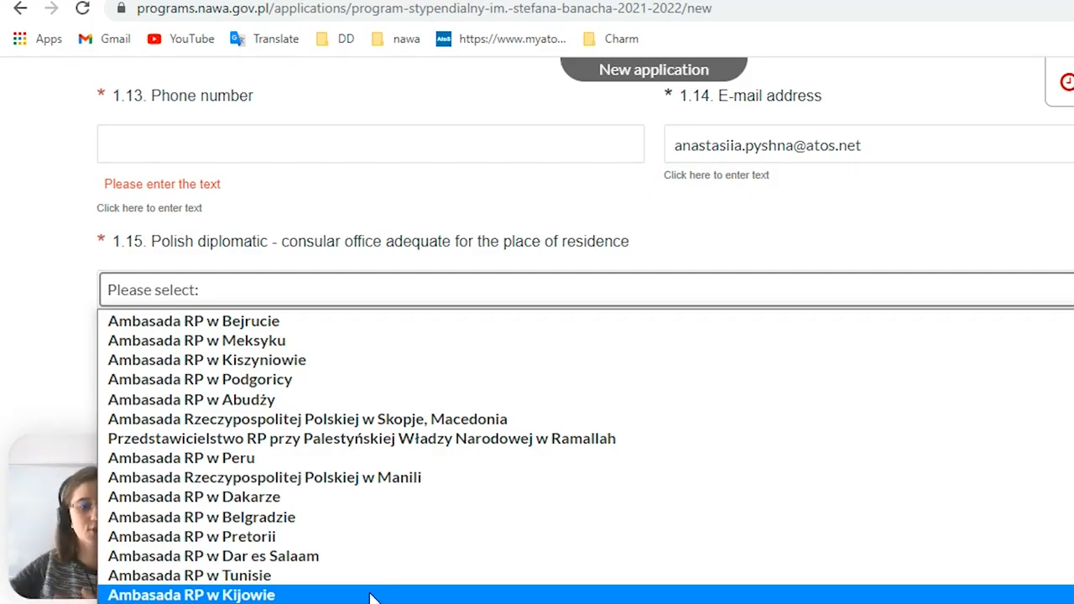
pyautogui.scroll(-3, 403, 587)
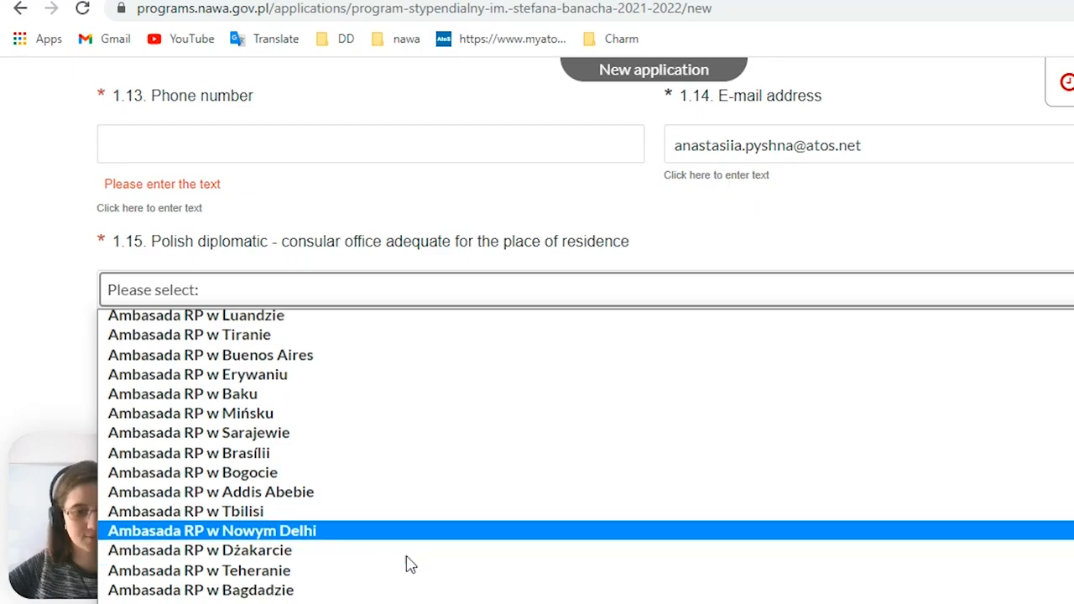
pyautogui.scroll(-5, 407, 563)
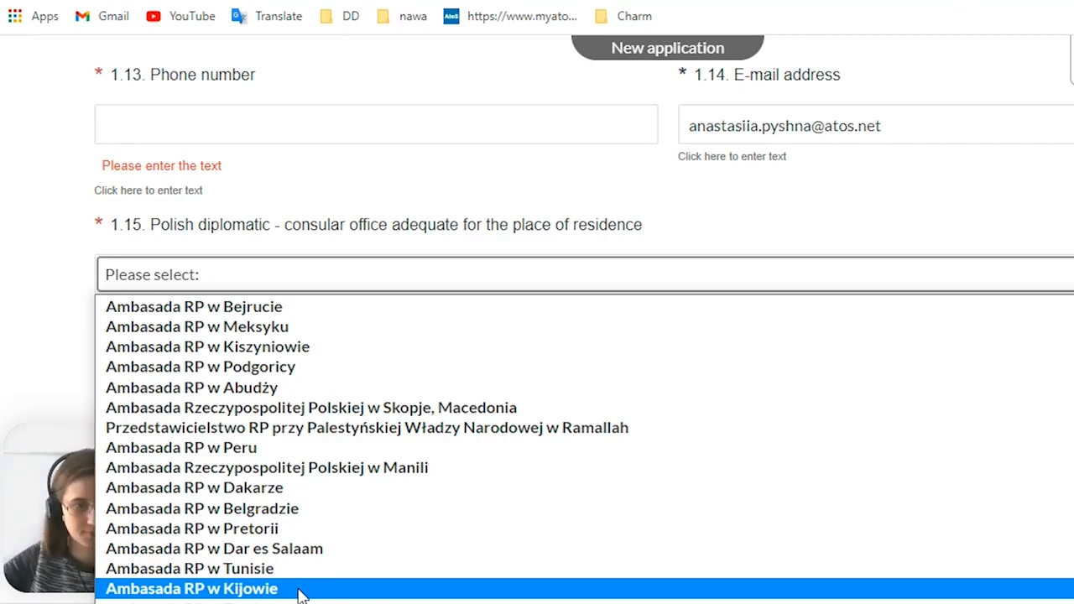
pyautogui.scroll(5, 299, 461)
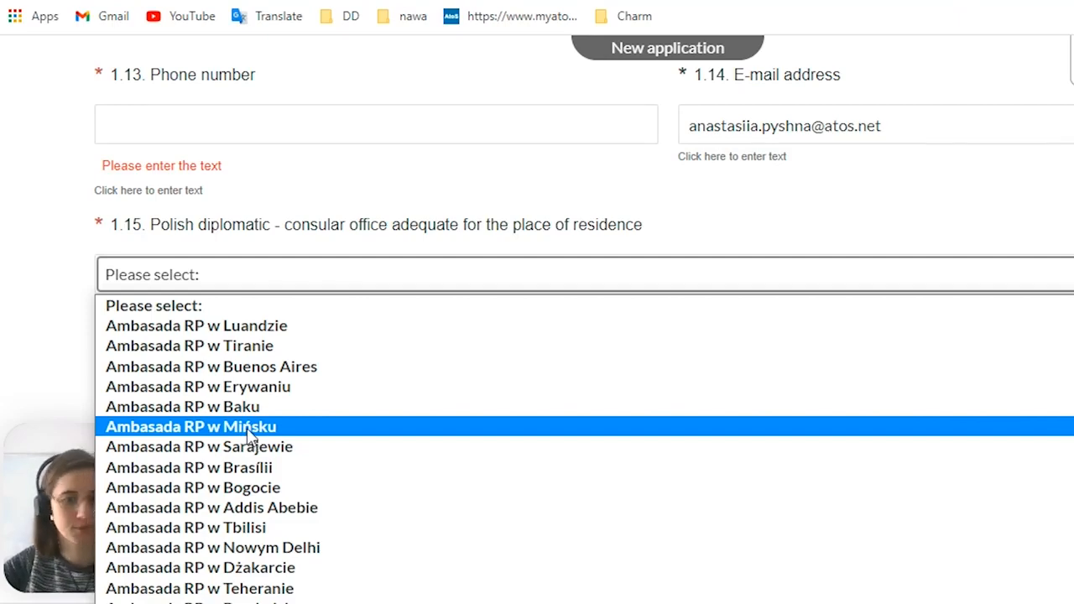
pyautogui.scroll(-8, 347, 403)
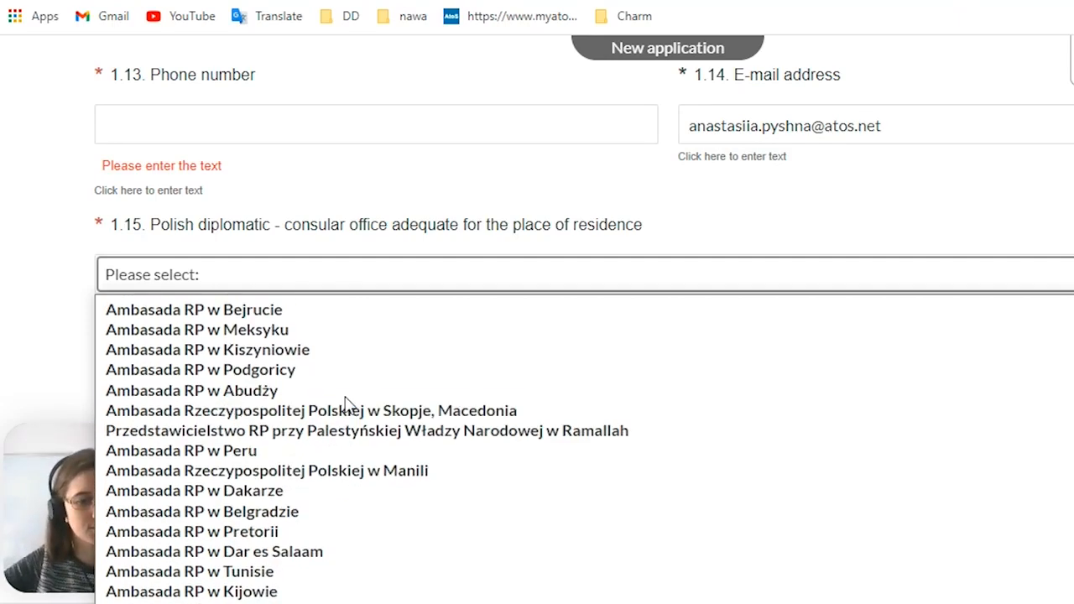
pyautogui.click(304, 588)
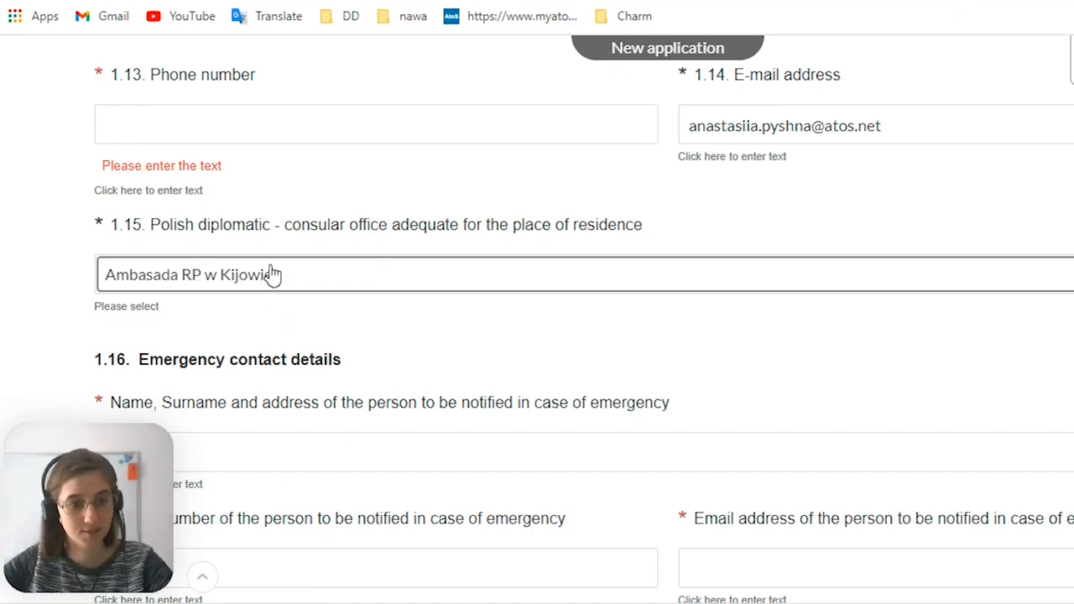
# Review the emergency contact fields, the passport and address fields above them, and the start of the planned studies section
pyautogui.scroll(-1, 263, 280)
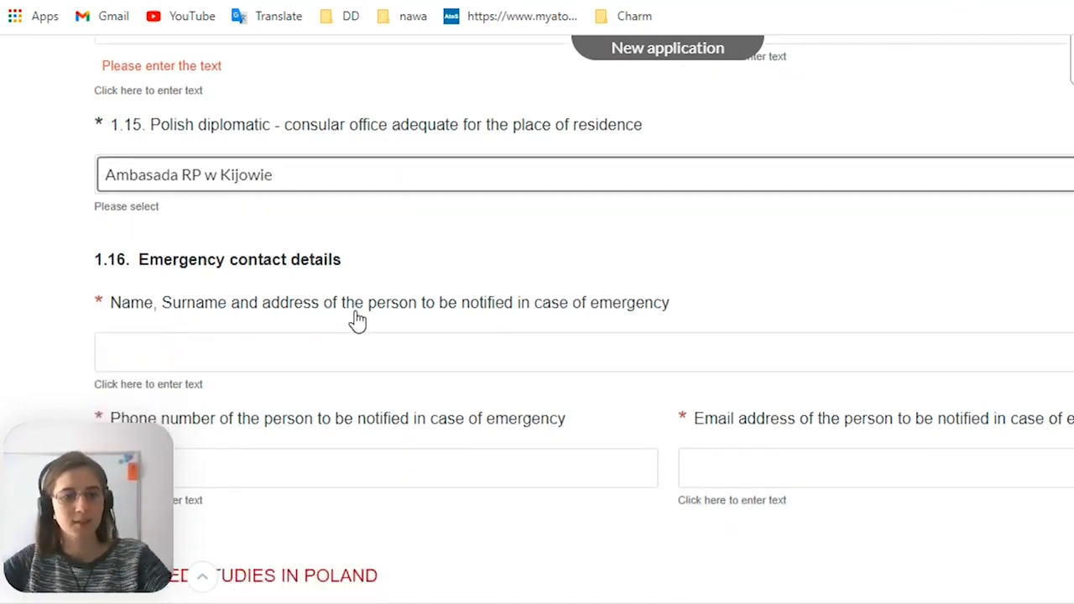
pyautogui.scroll(-1, 339, 326)
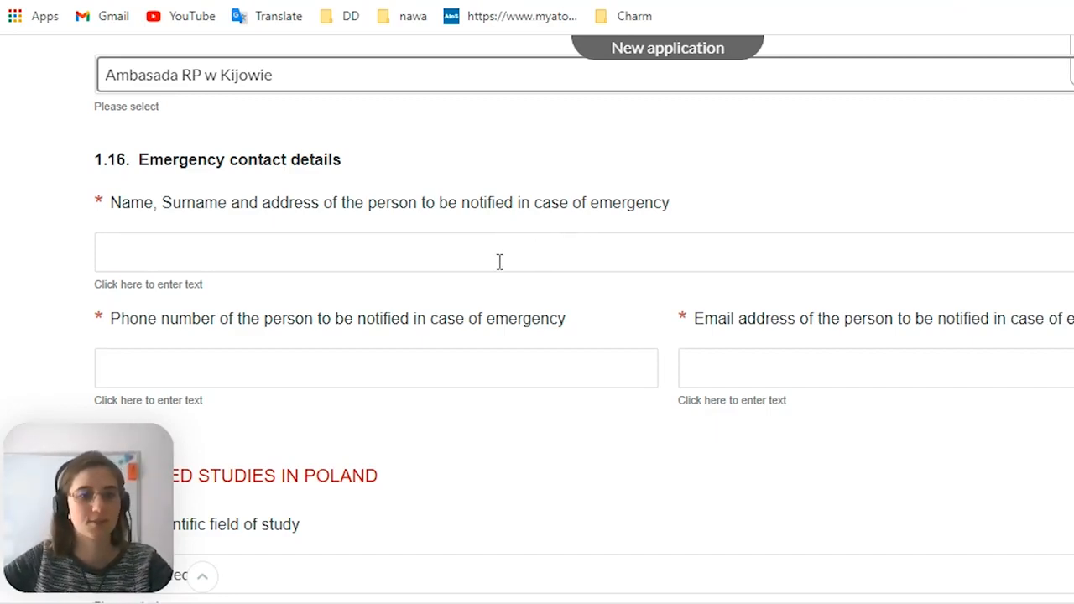
pyautogui.scroll(-1, 499, 262)
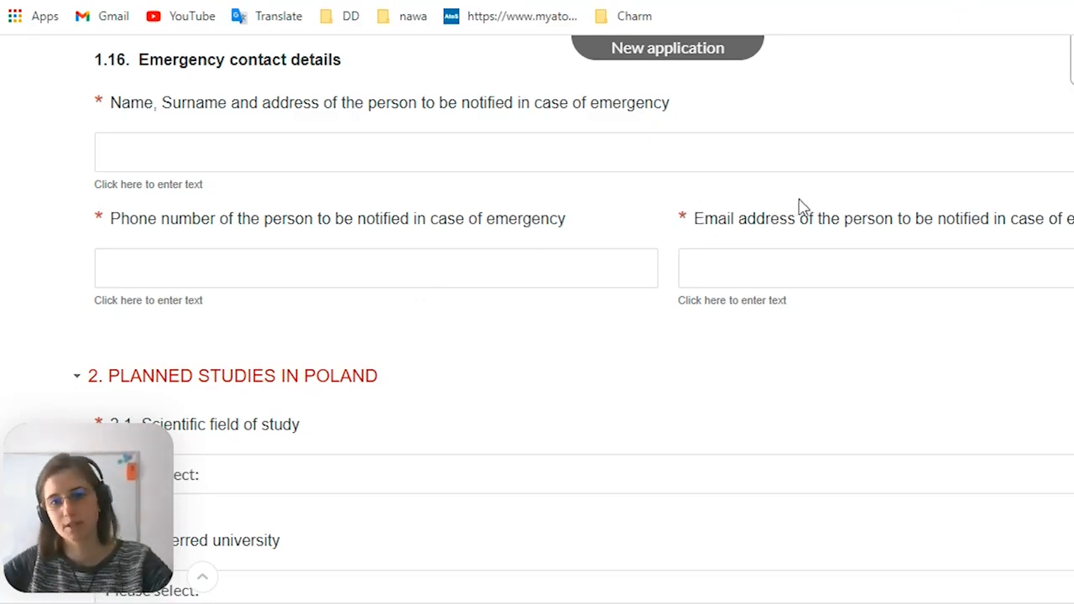
pyautogui.scroll(-3, 422, 299)
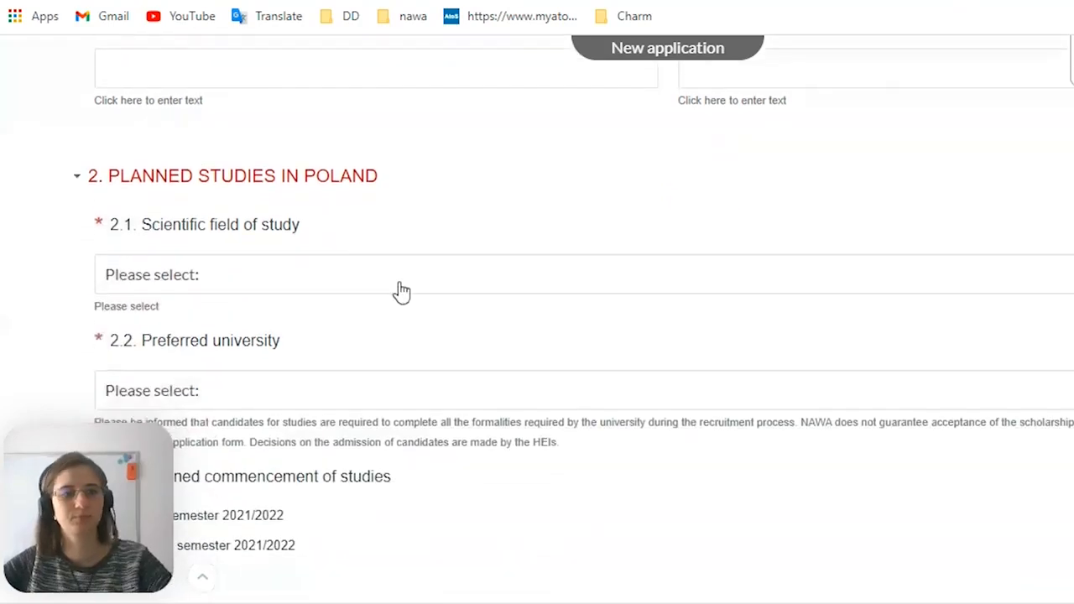
pyautogui.scroll(3, 403, 293)
pyautogui.scroll(3, 402, 361)
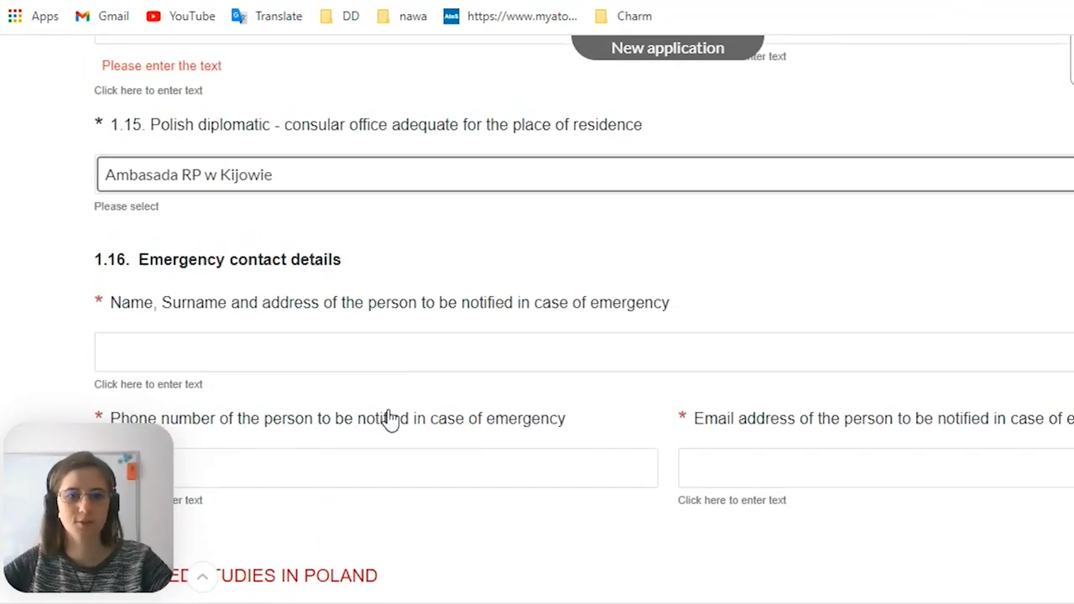
pyautogui.scroll(8, 390, 420)
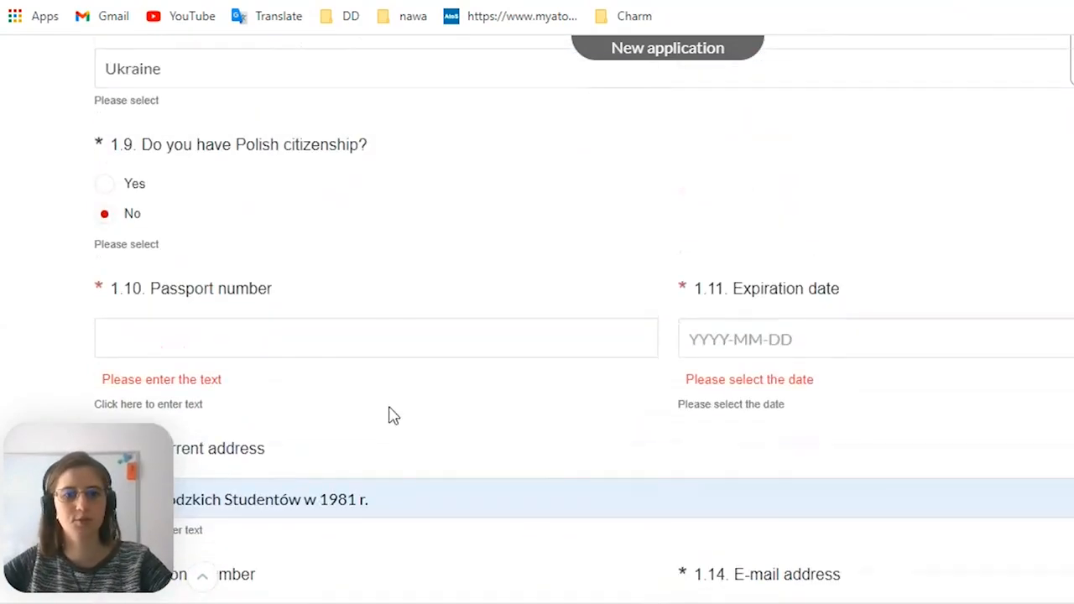
pyautogui.scroll(-12, 390, 413)
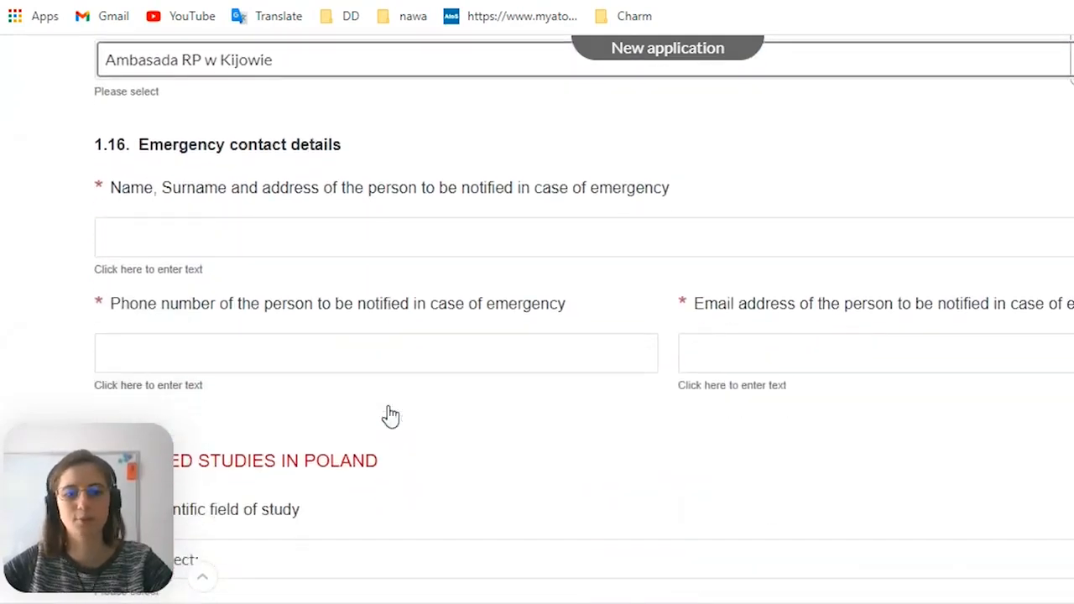
pyautogui.scroll(1, 432, 315)
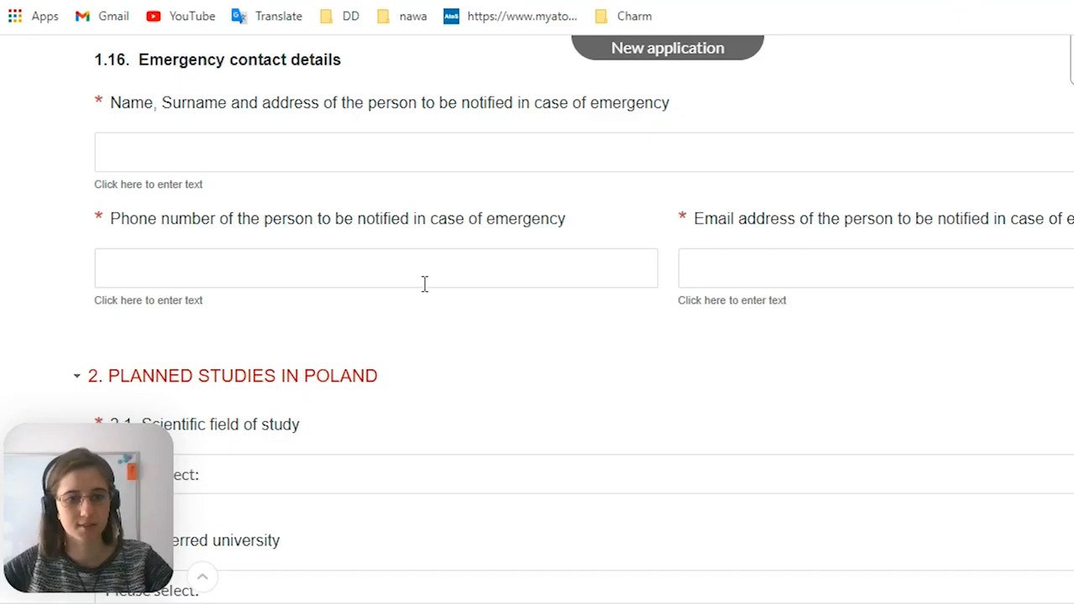
pyautogui.scroll(-3, 424, 285)
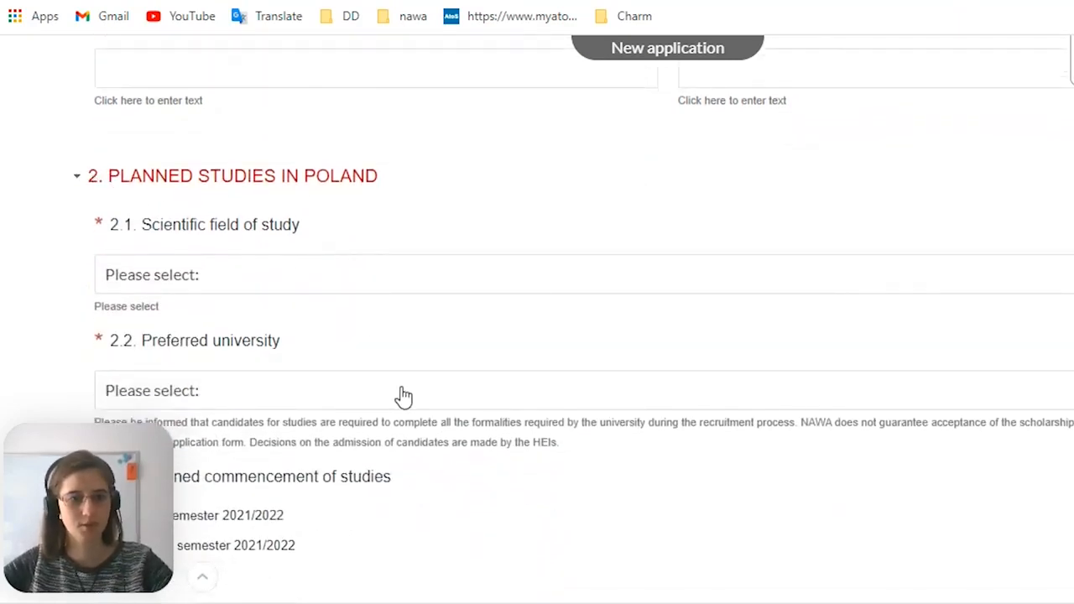
# Set the scientific field of study to engineering and technology, with Technical IT and Telecommunications as the discipline
pyautogui.scroll(-2, 408, 362)
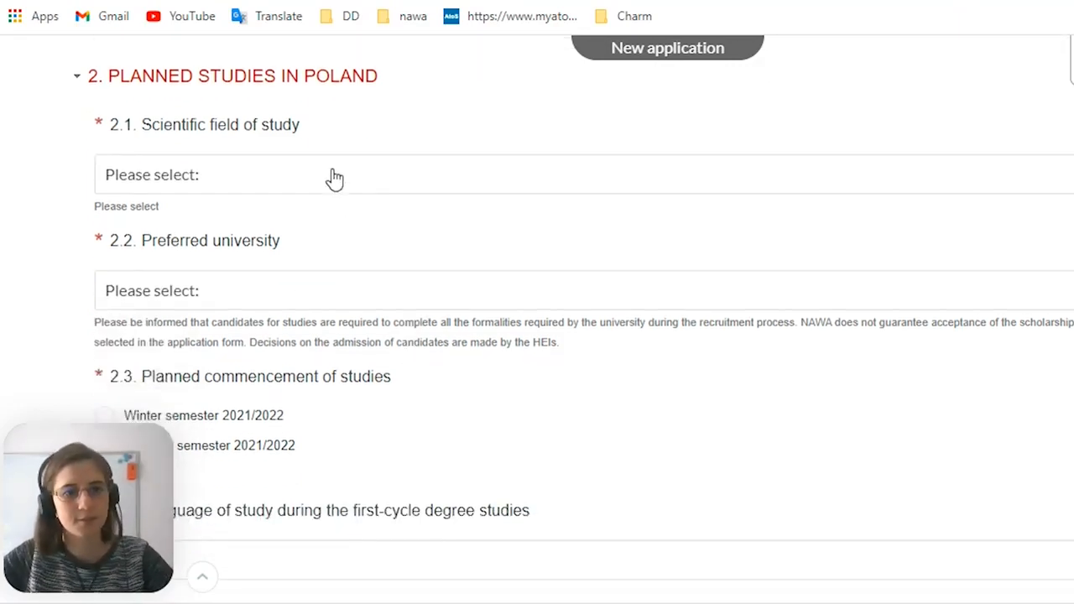
pyautogui.click(334, 179)
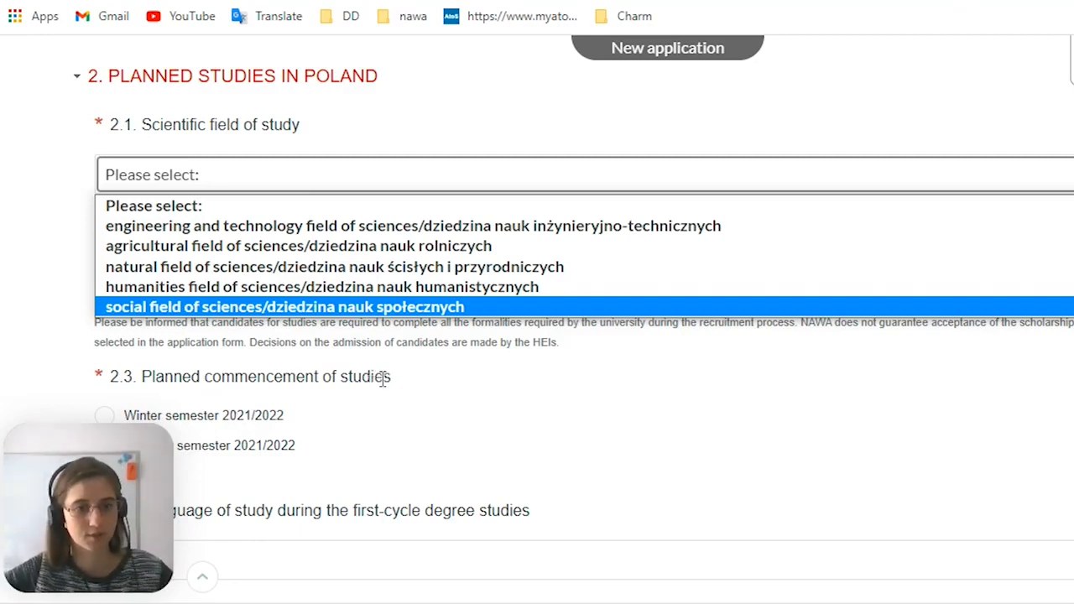
pyautogui.click(307, 239)
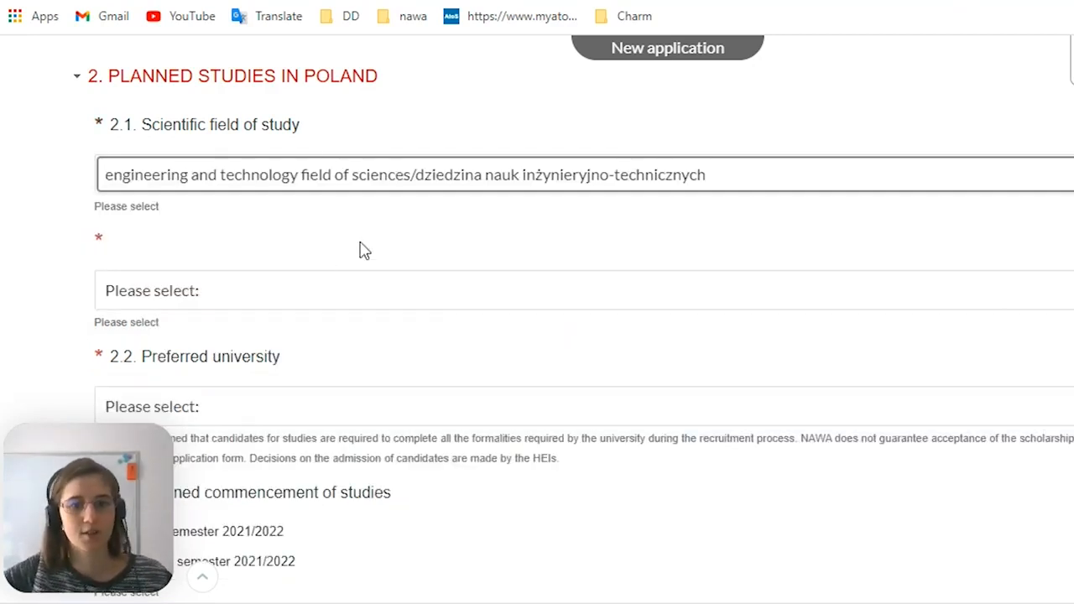
pyautogui.click(396, 294)
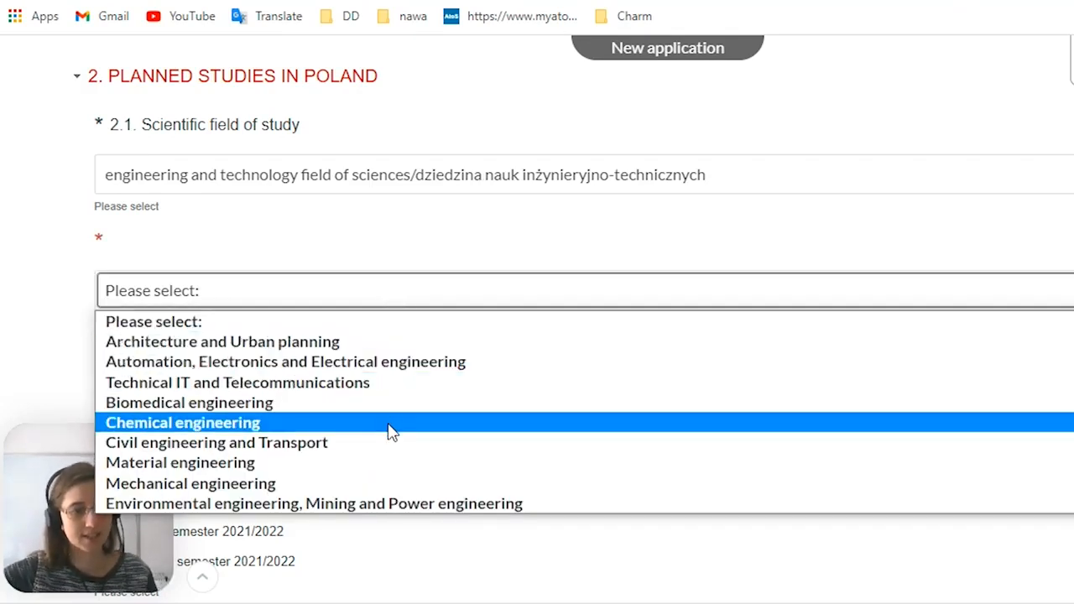
pyautogui.click(256, 383)
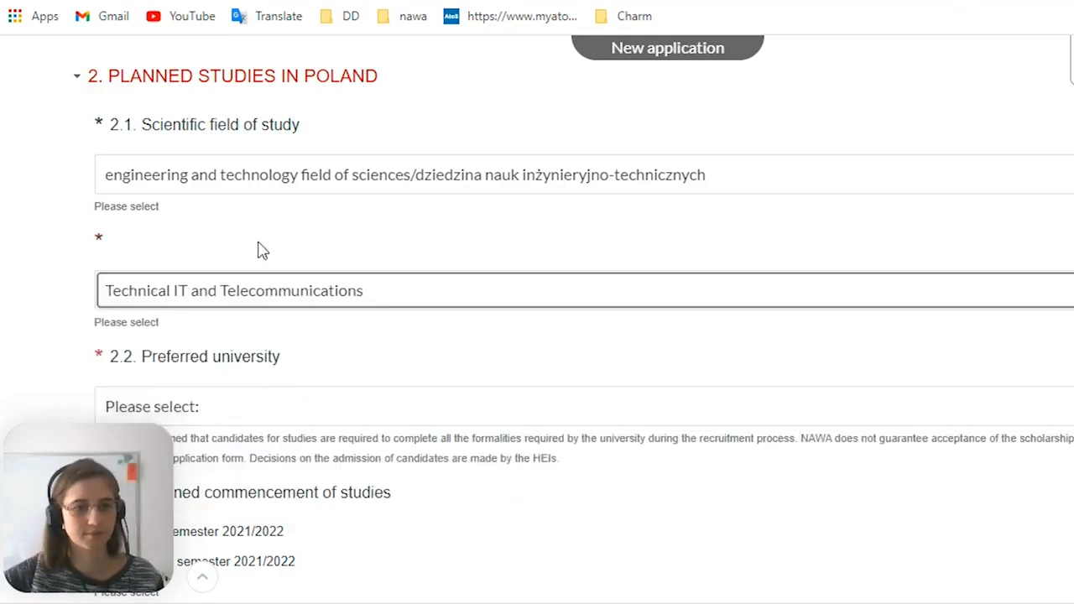
# Browse the list of preferred universities and choose University of Lodz
pyautogui.scroll(-1, 203, 248)
pyautogui.scroll(-1, 432, 307)
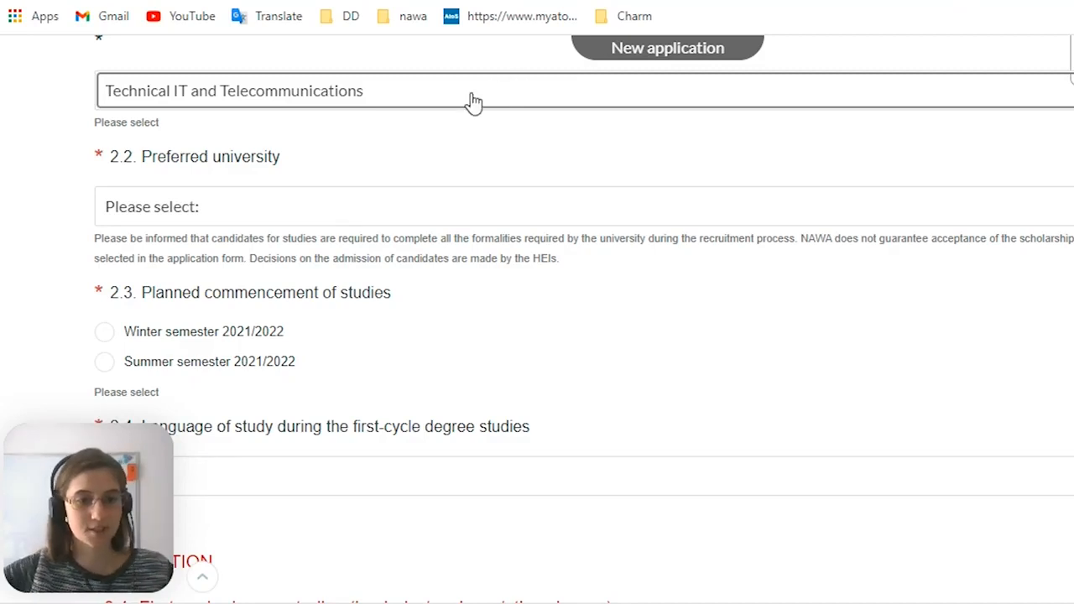
pyautogui.click(529, 211)
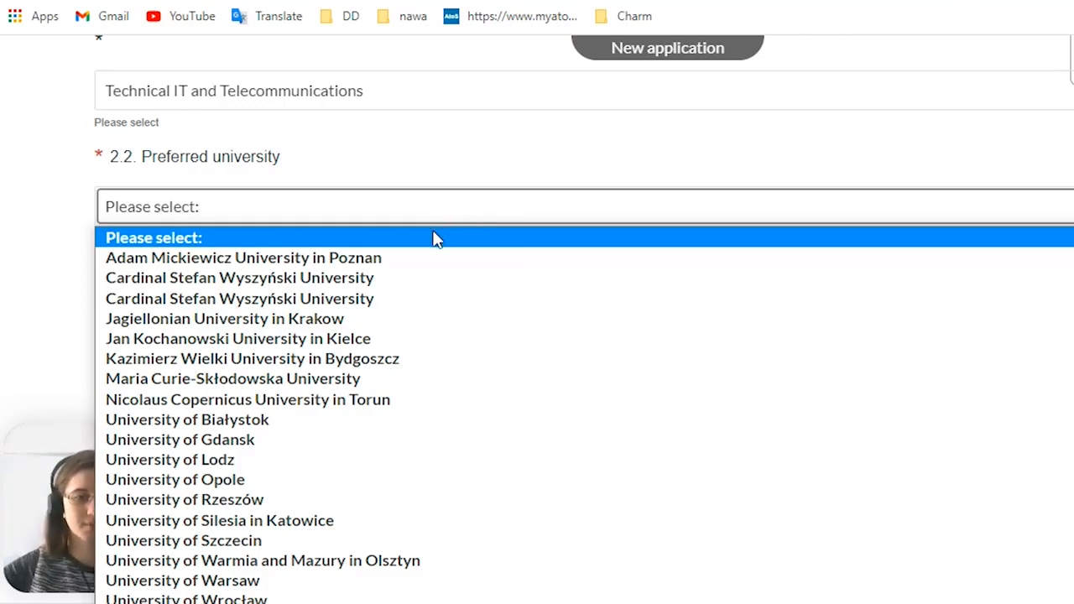
pyautogui.scroll(-10, 421, 275)
pyautogui.scroll(10, 420, 355)
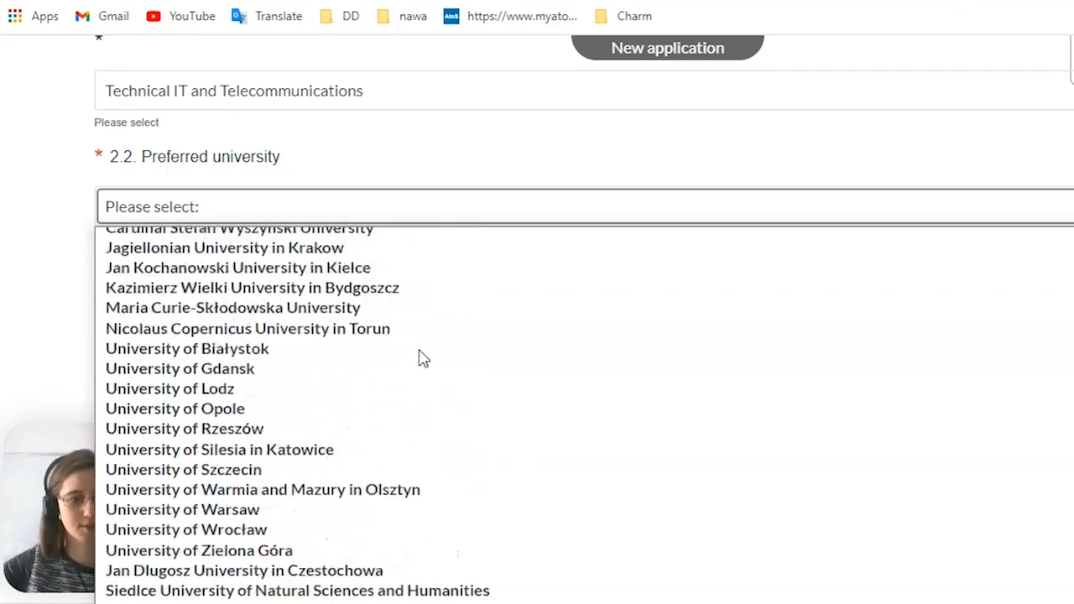
pyautogui.scroll(-10, 423, 340)
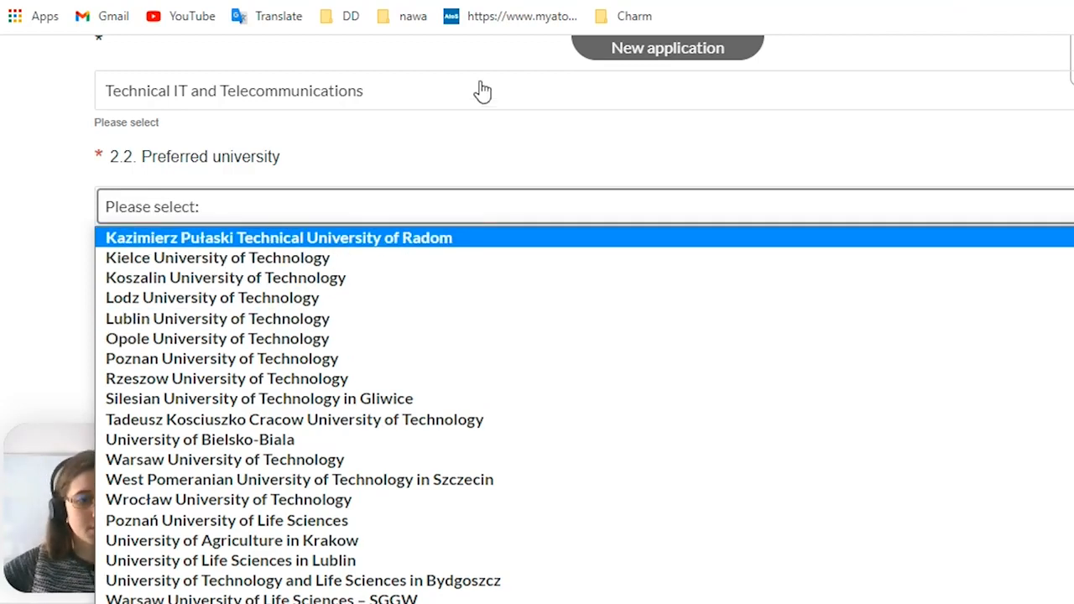
pyautogui.click(452, 128)
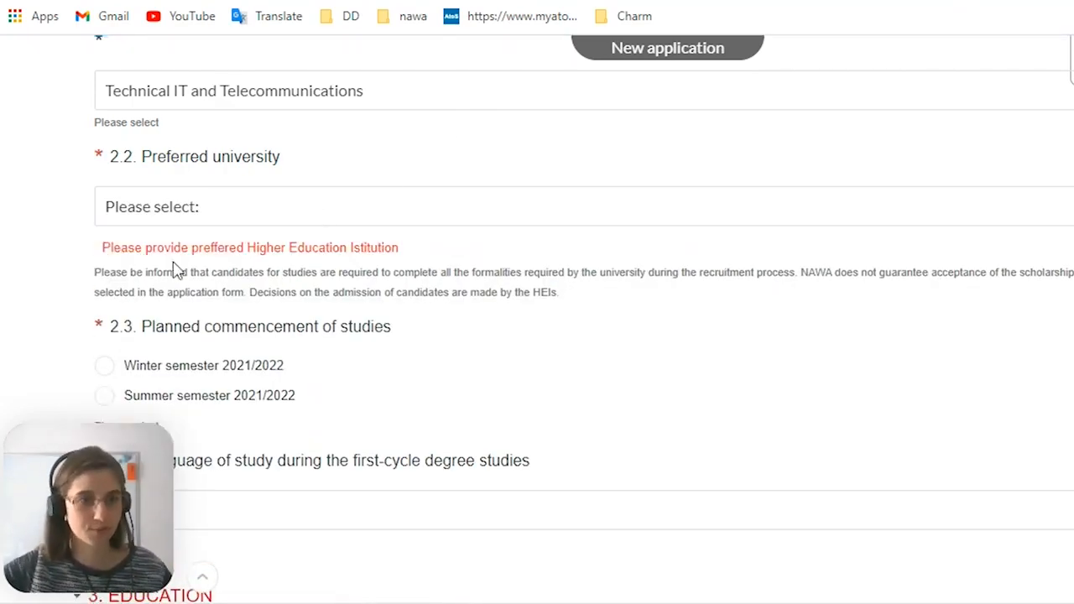
pyautogui.click(168, 208)
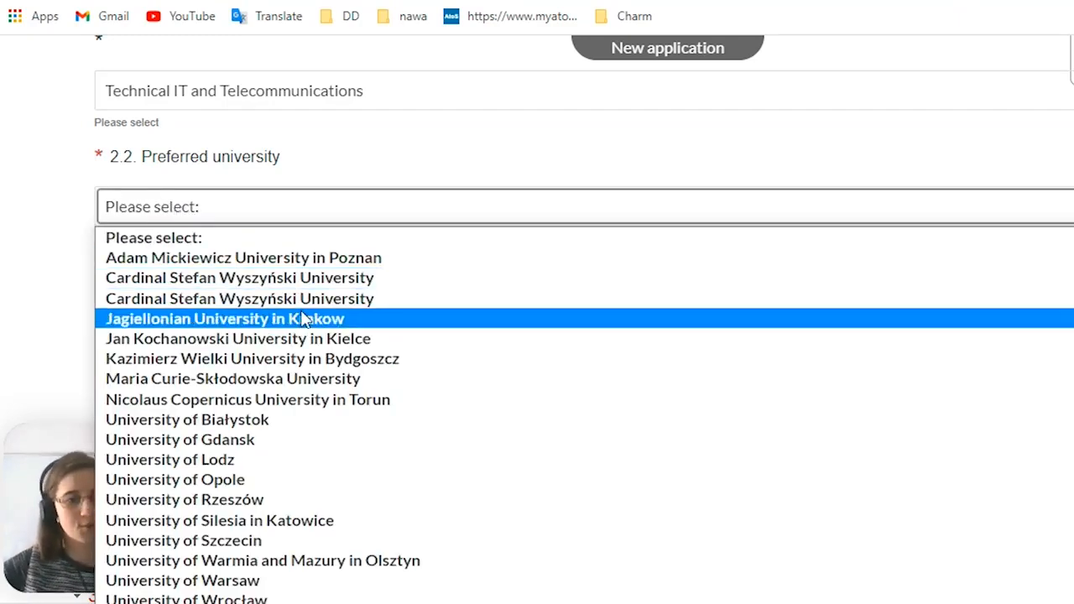
pyautogui.click(194, 466)
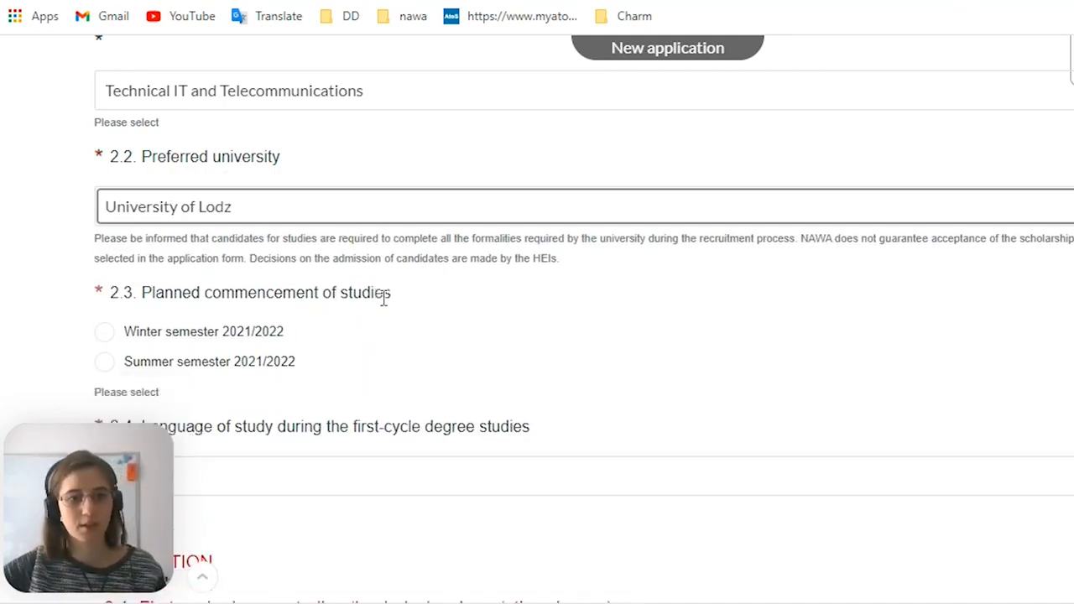
# Set the planned commencement of studies to Winter semester 2021/2022
pyautogui.moveTo(391, 296); pyautogui.dragTo(148, 307)
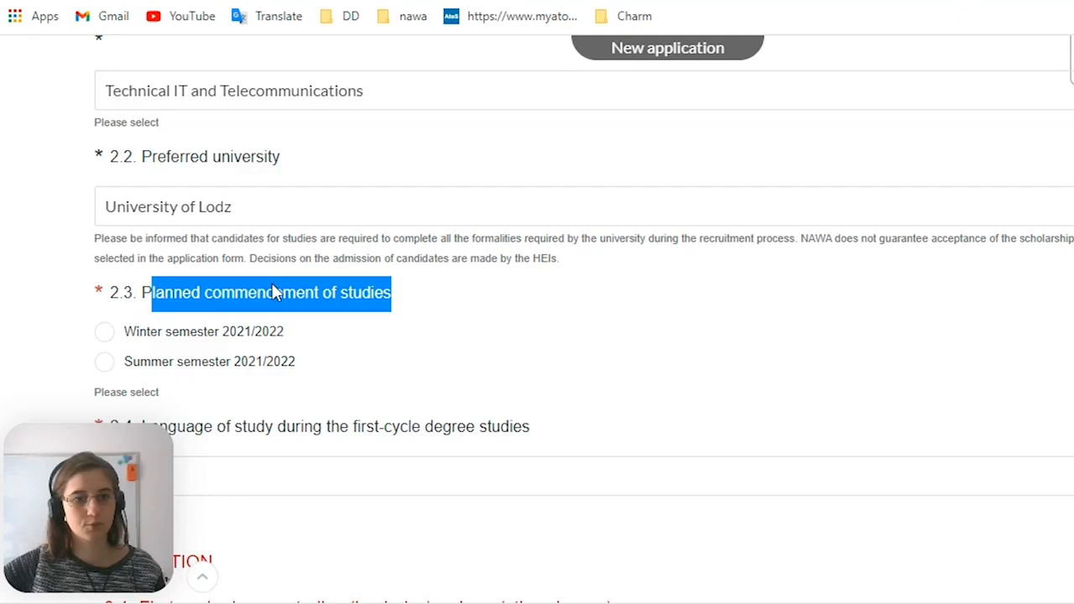
pyautogui.scroll(-1, 293, 314)
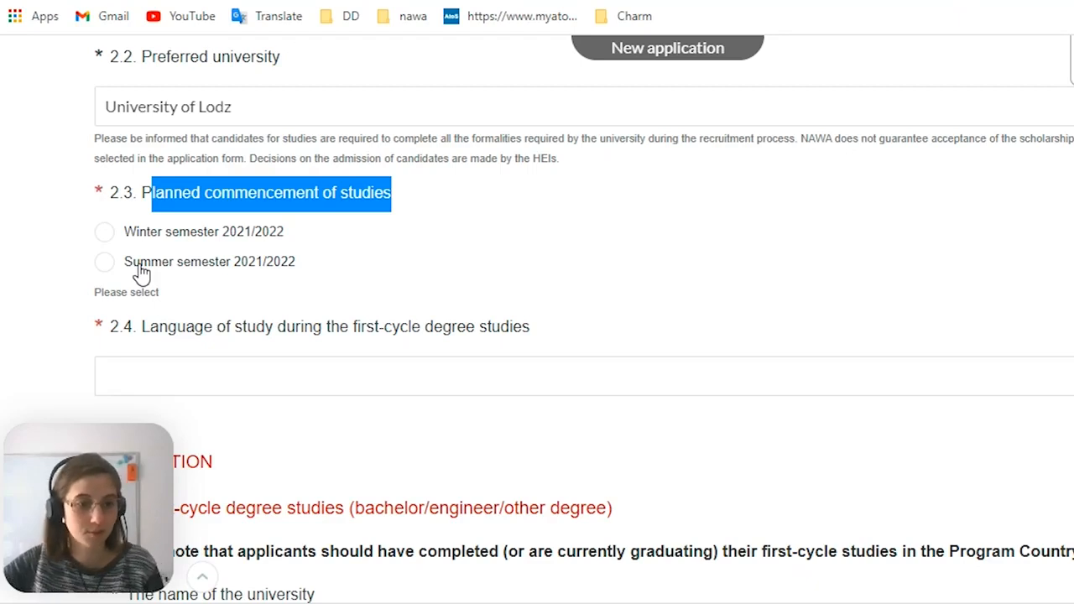
pyautogui.click(104, 238)
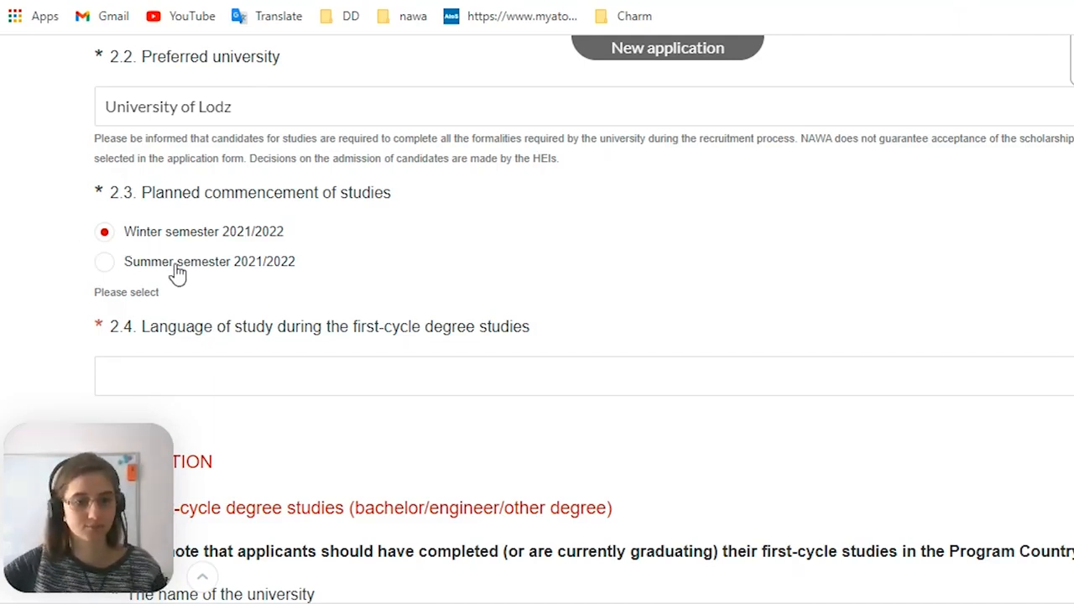
# Enter English as the language of study during the first-cycle degree studies
pyautogui.scroll(-1, 175, 264)
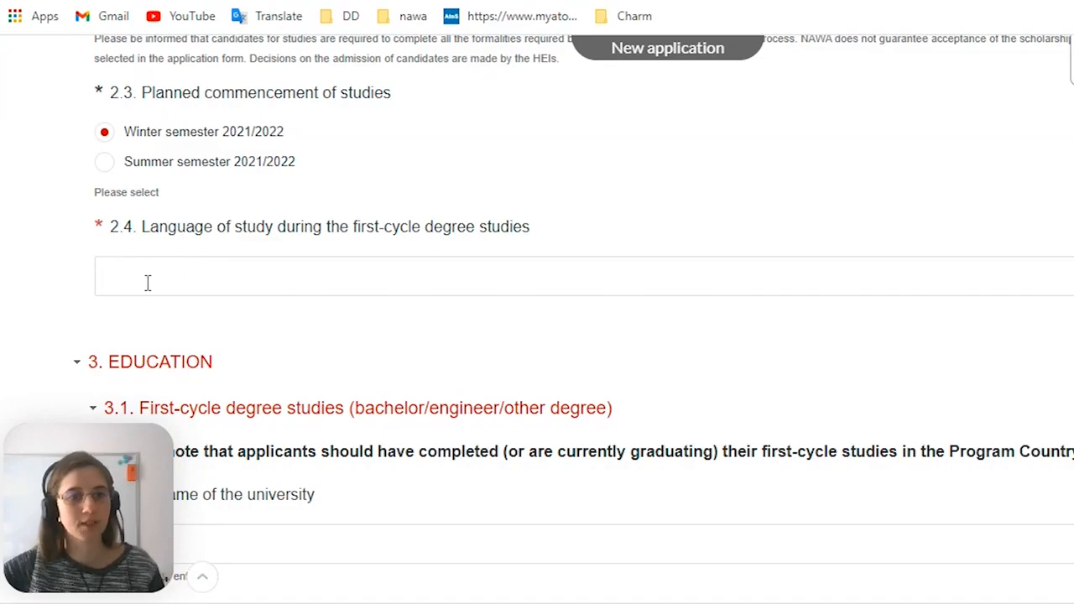
pyautogui.scroll(-1, 147, 283)
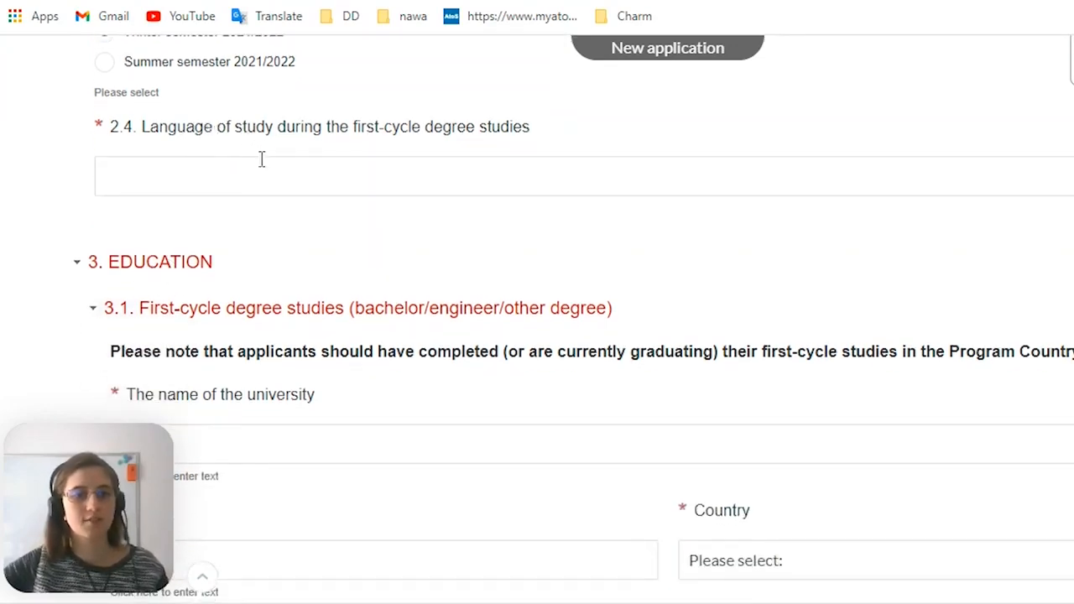
pyautogui.scroll(1, 262, 159)
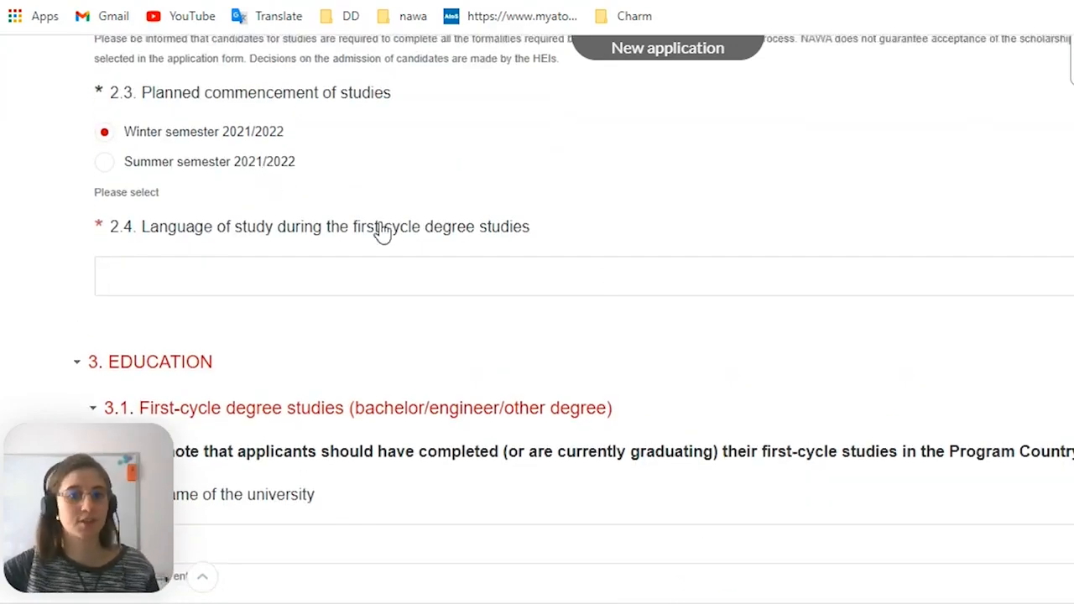
pyautogui.middleClick(332, 272)
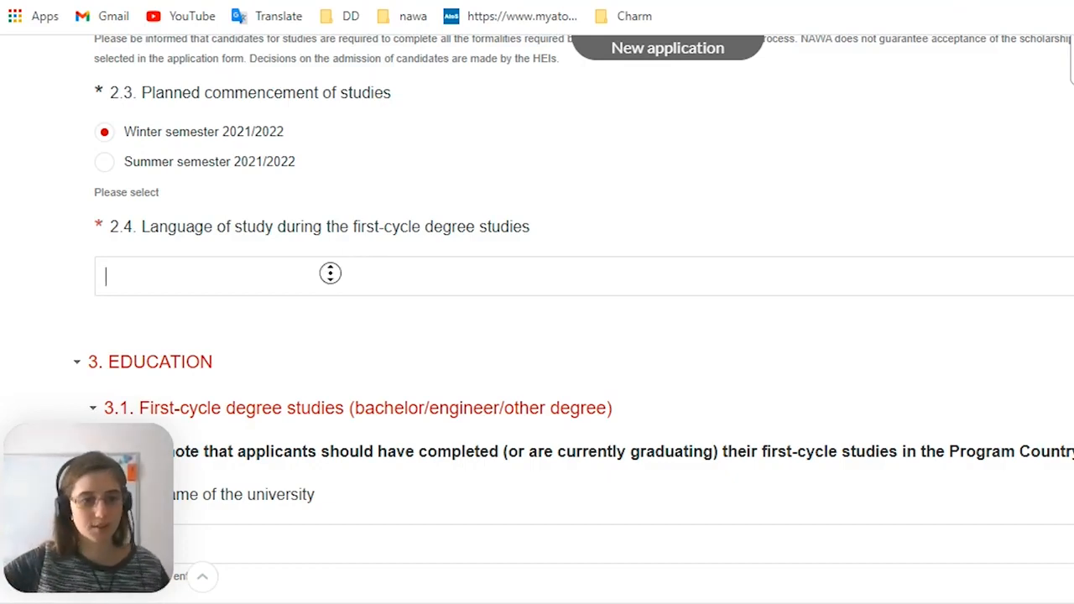
pyautogui.middleClick(411, 291)
pyautogui.write('English')
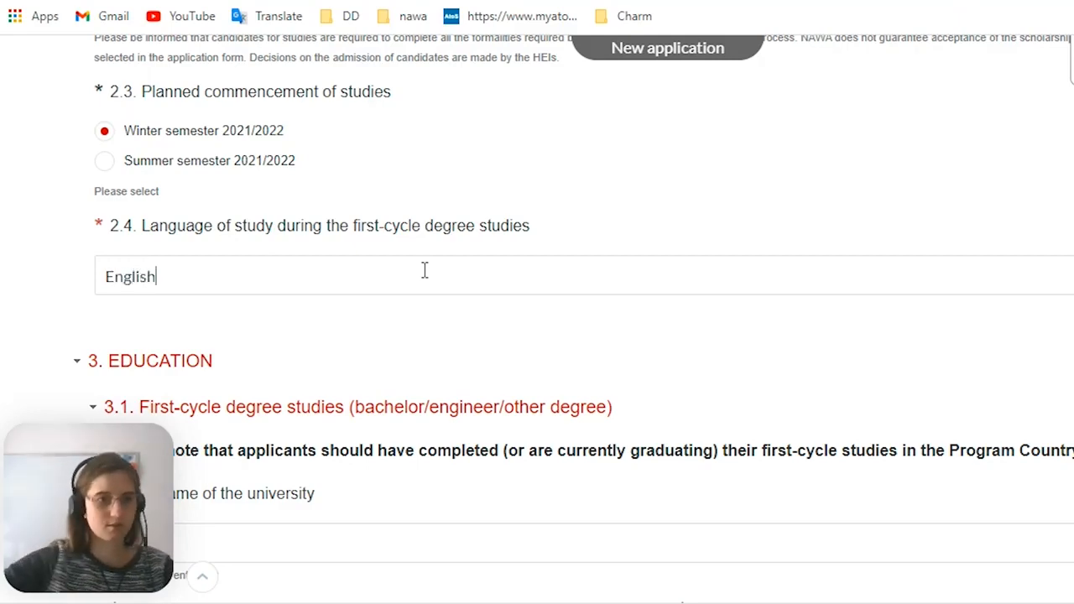
# Review the planned studies answers and the start of the Education section, keeping that section expanded
pyautogui.scroll(-1, 444, 269)
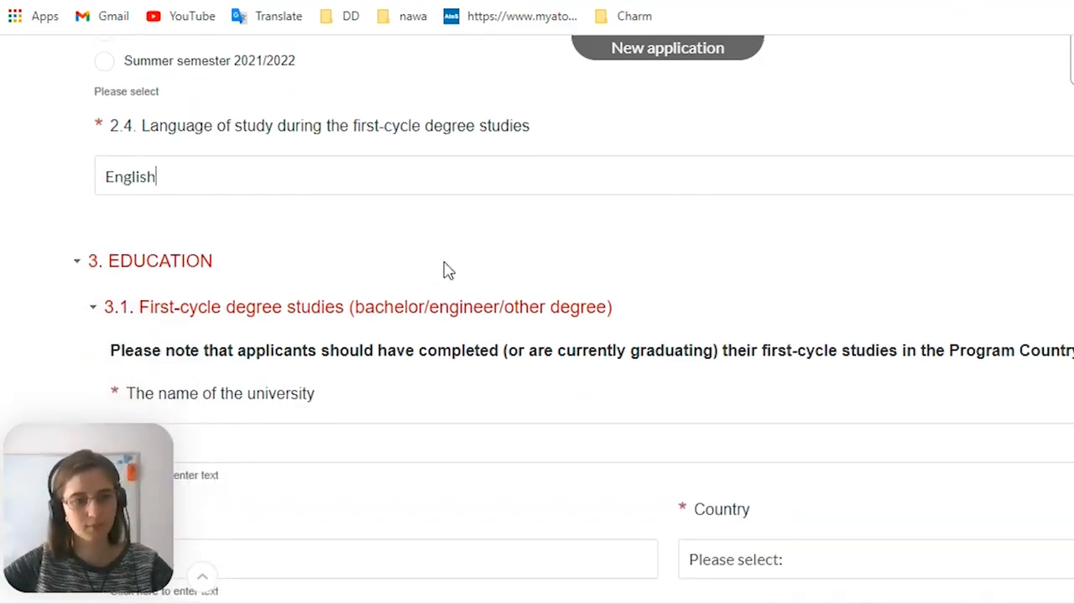
pyautogui.scroll(2, 396, 268)
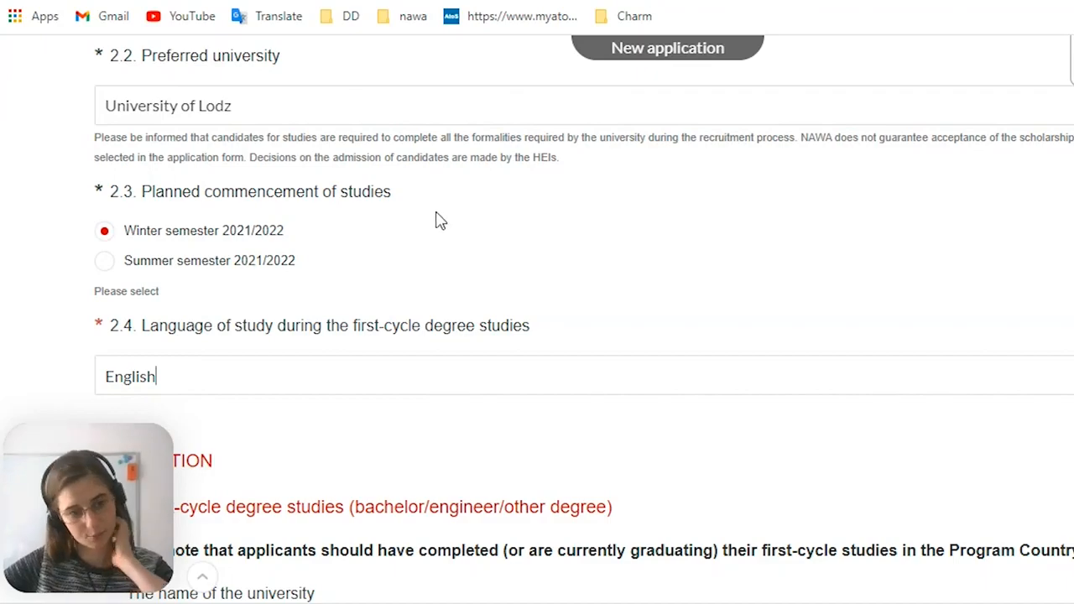
pyautogui.scroll(3, 374, 270)
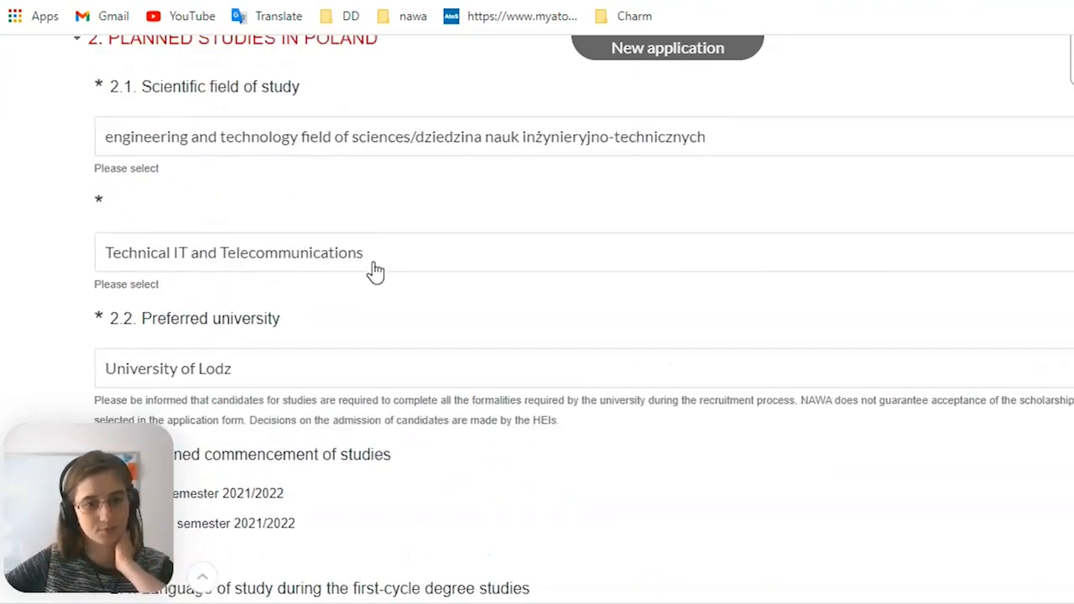
pyautogui.scroll(-6, 365, 286)
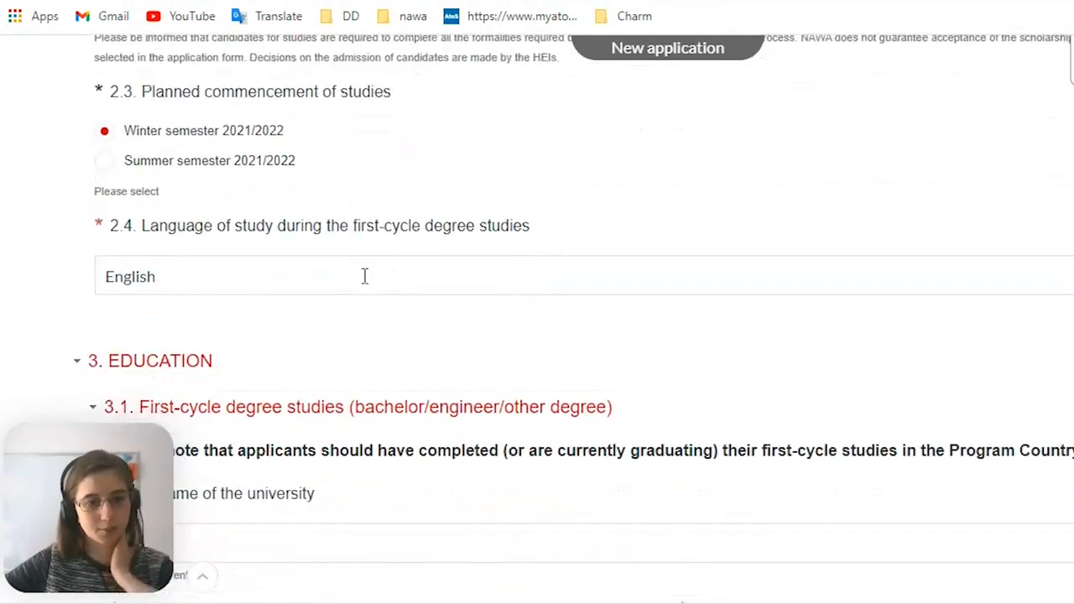
pyautogui.scroll(1, 365, 287)
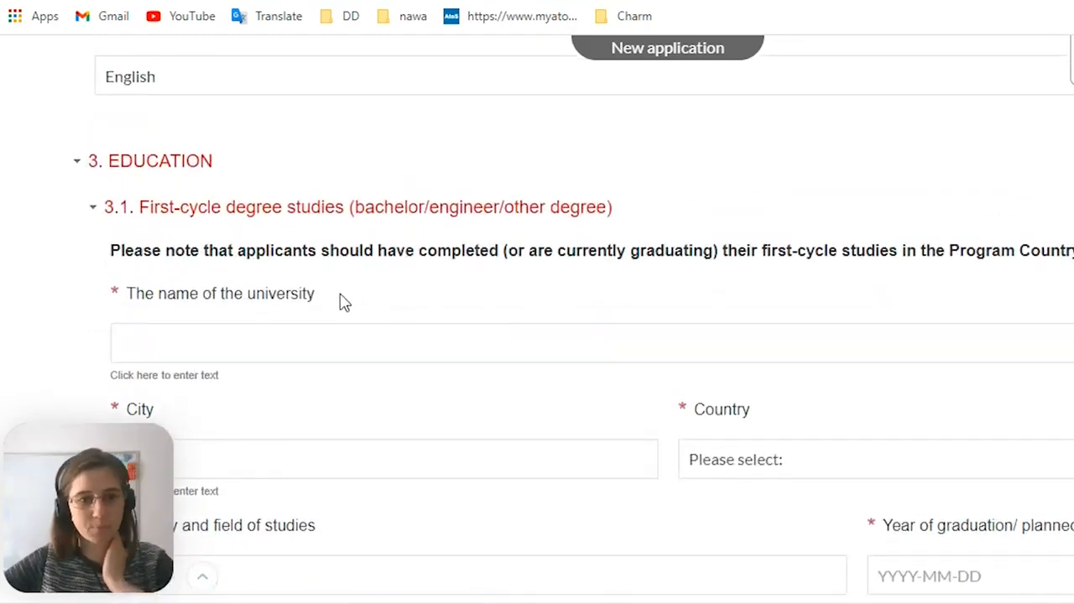
pyautogui.moveTo(215, 165); pyautogui.dragTo(113, 173)
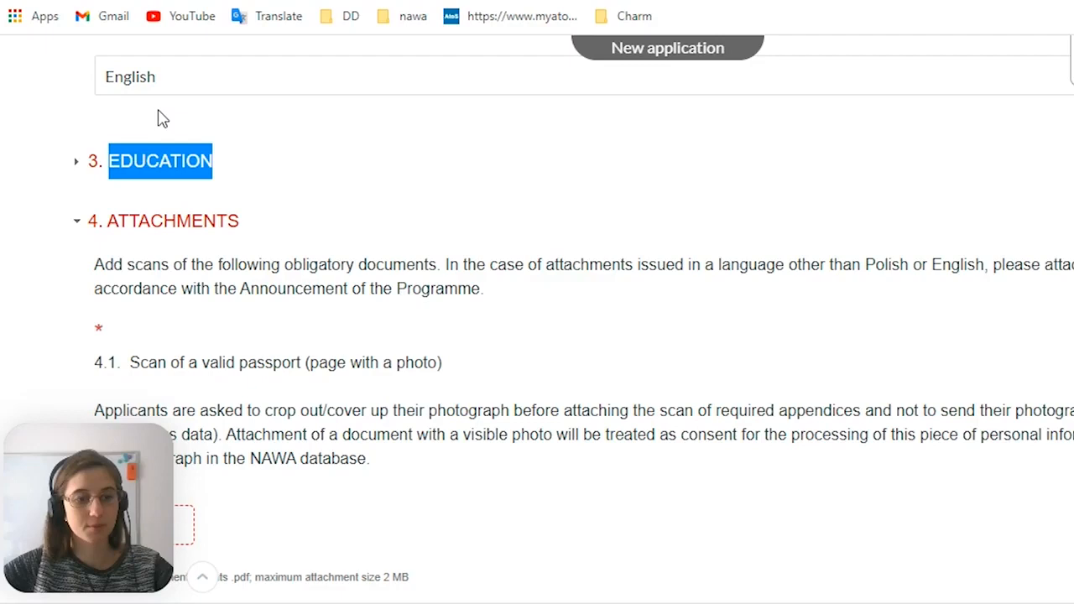
pyautogui.click(152, 172)
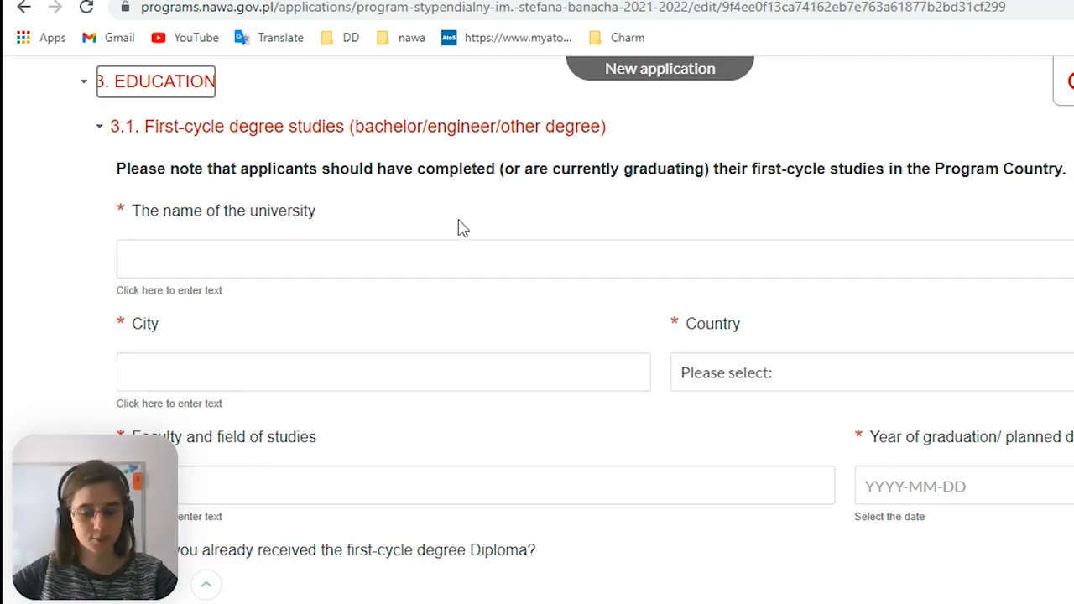
# Enter Kyiv National University as the name of the university for the first-cycle degree studies
pyautogui.click(255, 264)
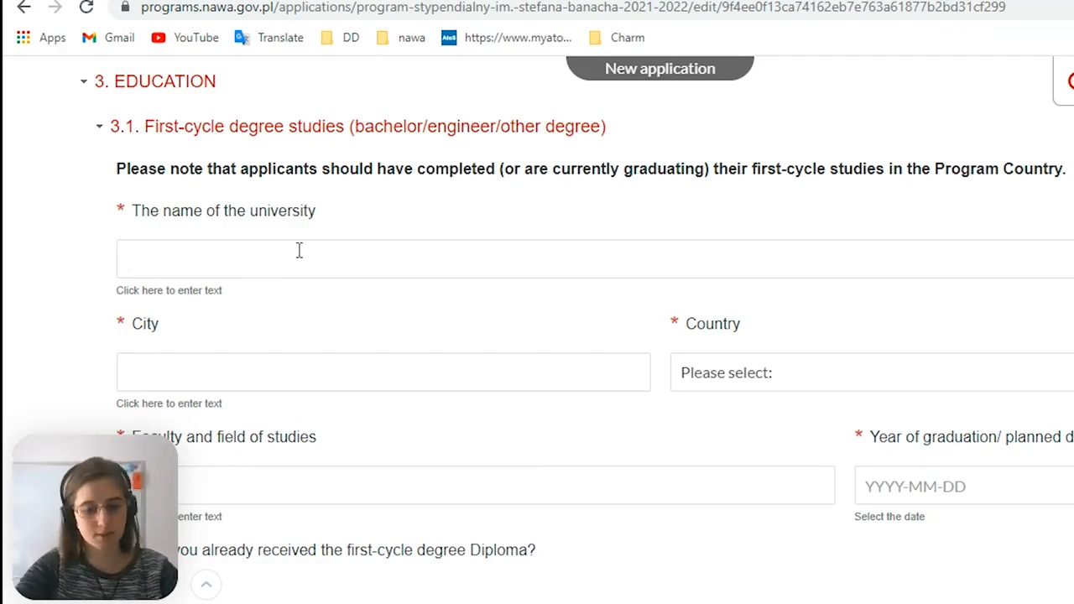
pyautogui.write('K')
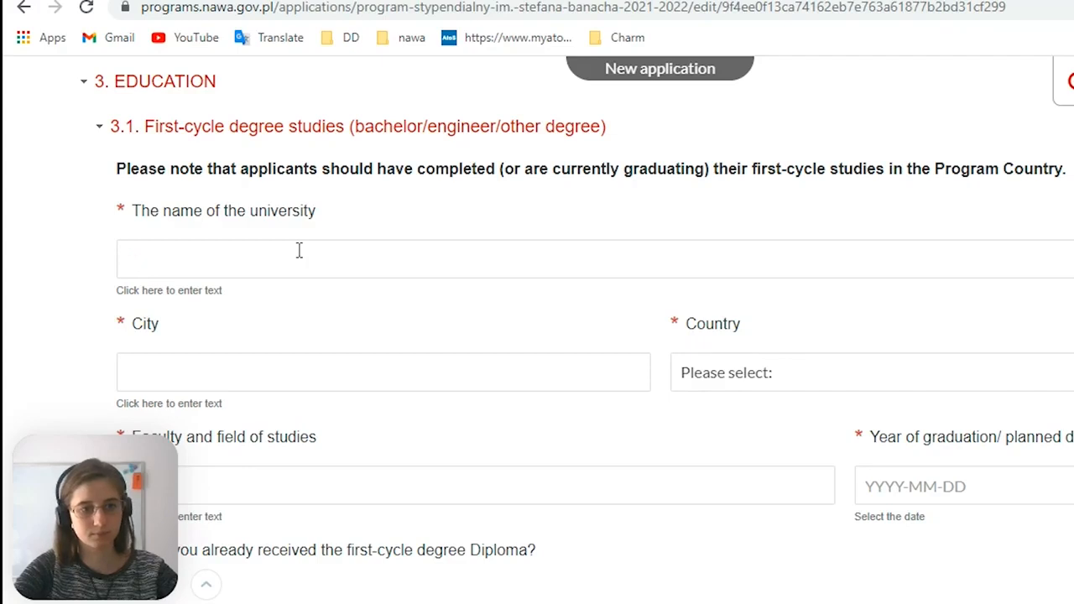
pyautogui.write('National')
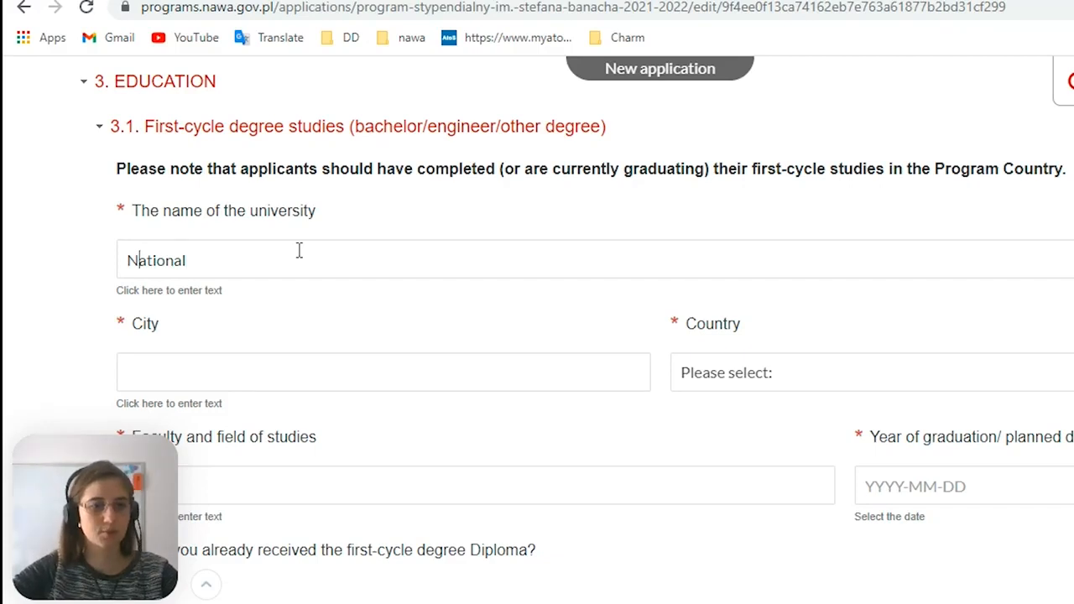
pyautogui.press('Home')
pyautogui.write('Kyiv')
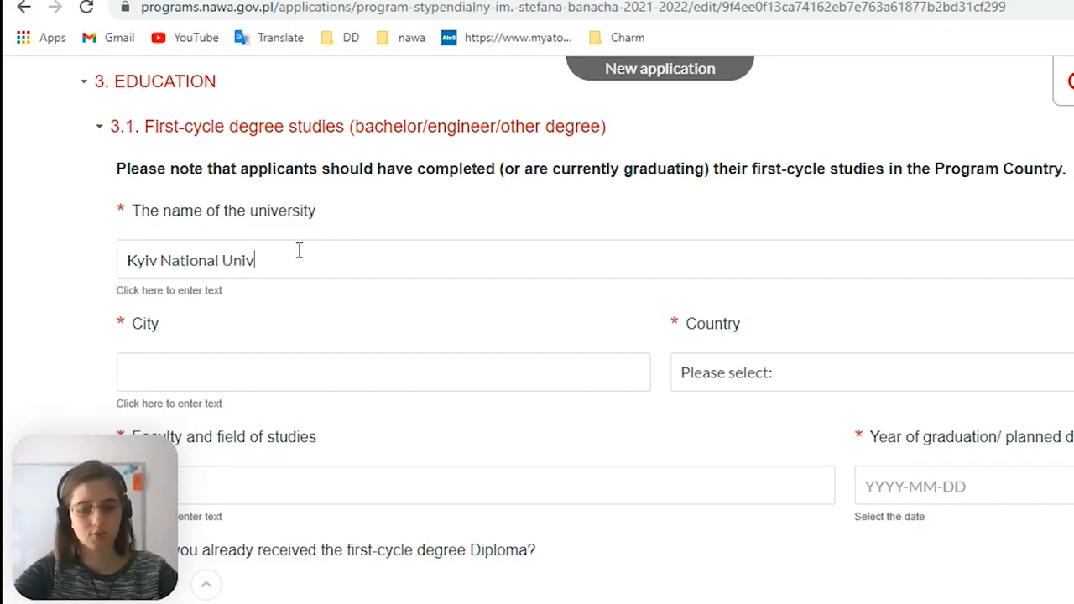
pyautogui.write('ity')
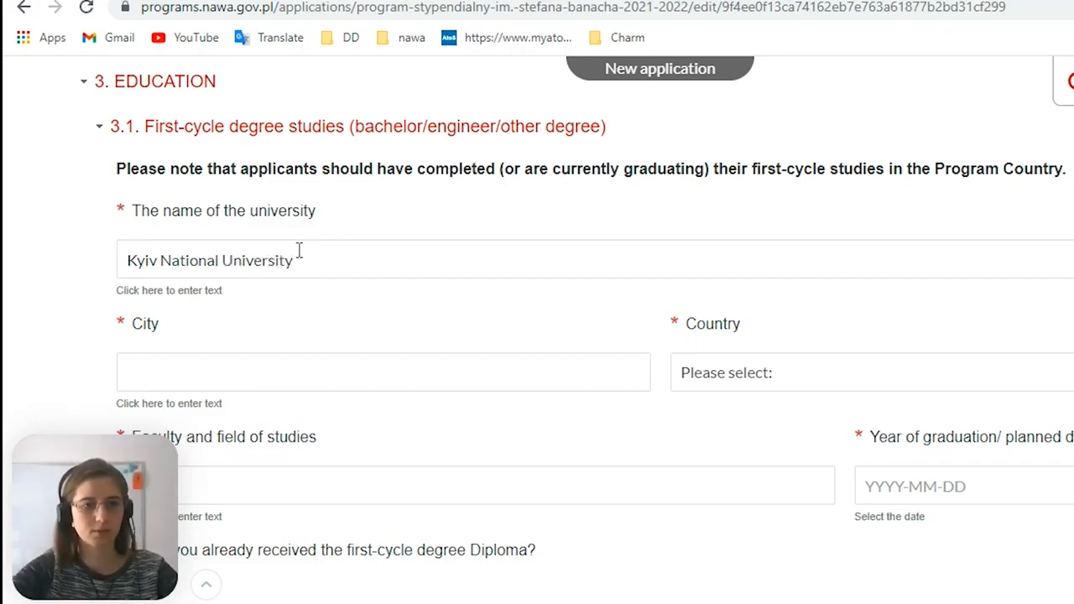
# Set the first-cycle university's city to Kiev and its country to Ukraine
pyautogui.click(210, 377)
pyautogui.write('Kiev')
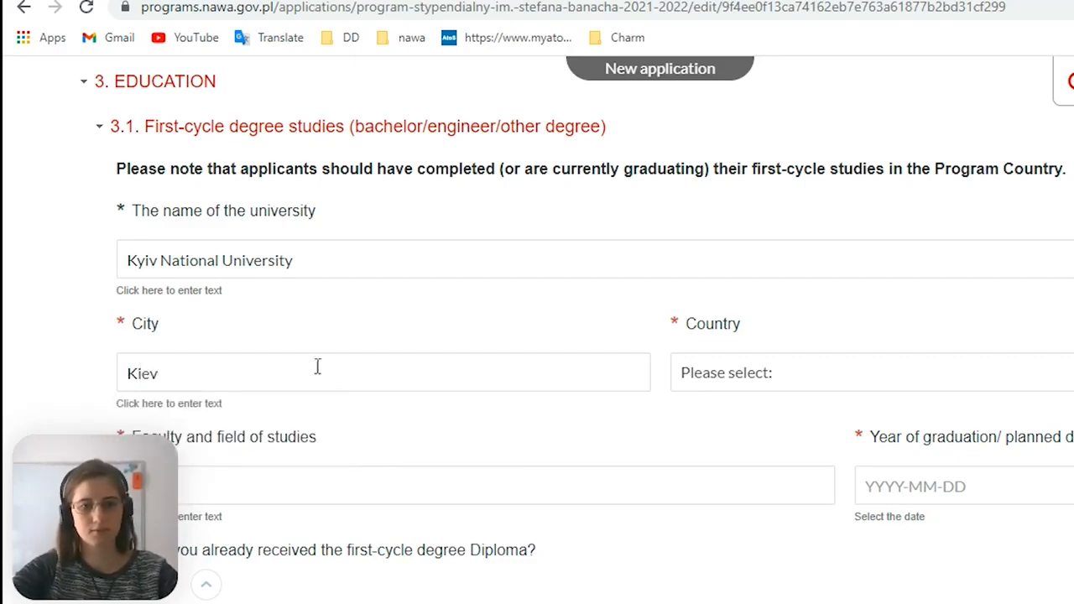
pyautogui.click(743, 385)
pyautogui.press('u')
pyautogui.scroll(-1, 749, 338)
pyautogui.click(745, 451)
# Enter "Faculty of Informational Technologies, Informatics" as the faculty and field of studies
pyautogui.scroll(-1, 744, 451)
pyautogui.scroll(-2, 742, 449)
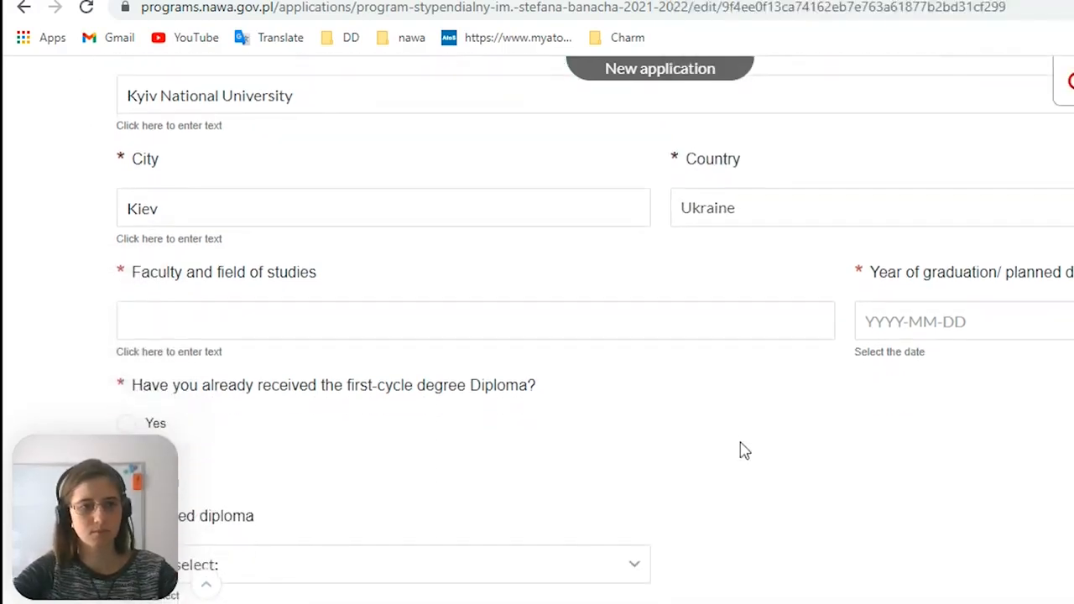
pyautogui.click(614, 277)
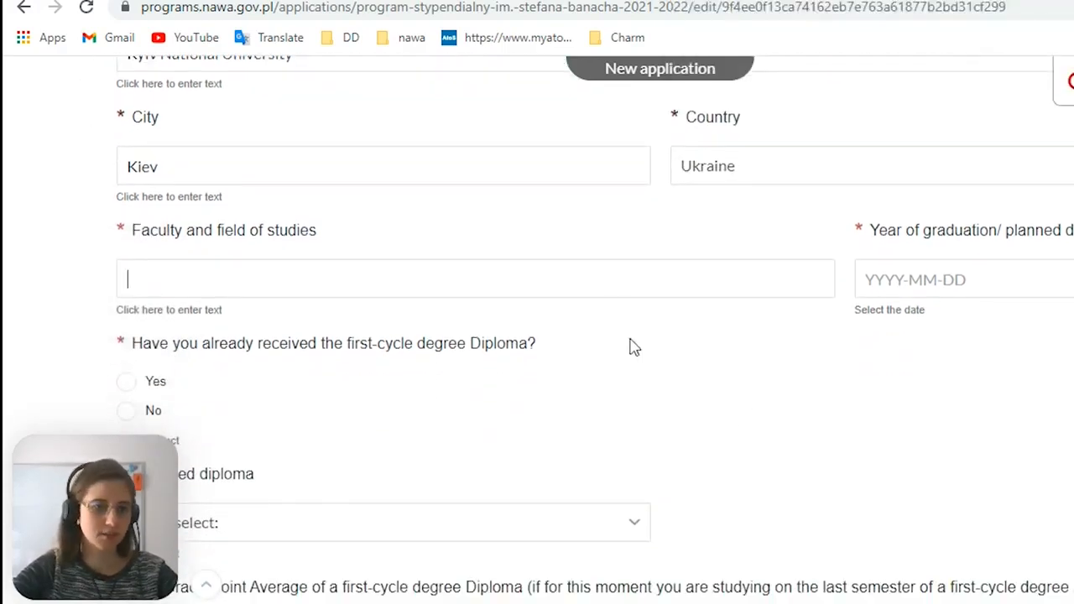
pyautogui.scroll(-1, 631, 347)
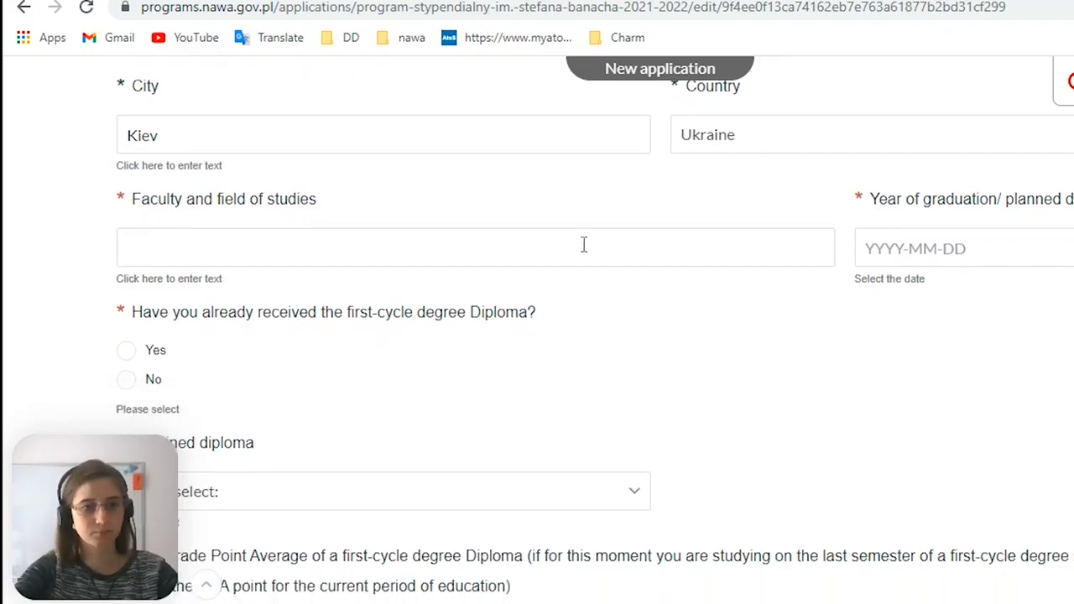
pyautogui.write('Faculty of Informati')
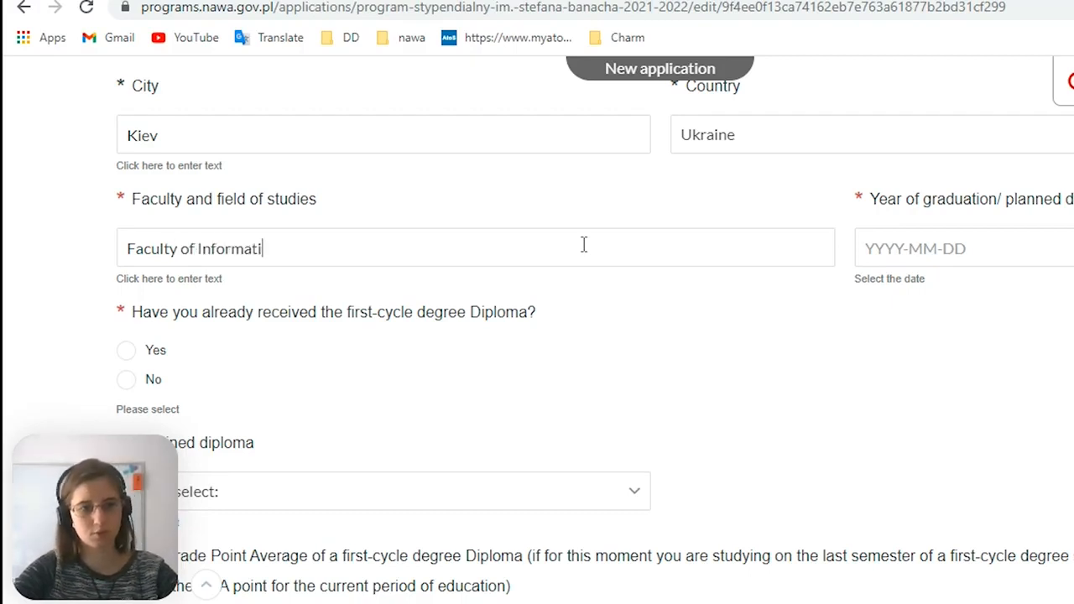
pyautogui.write('onal Technolog')
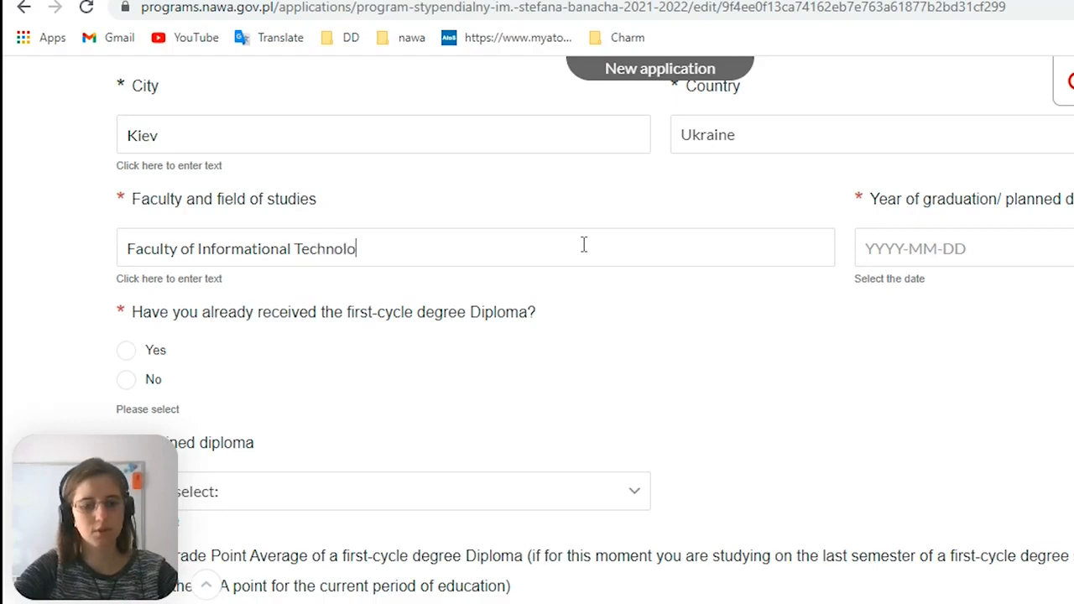
pyautogui.write('ies, Informatics')
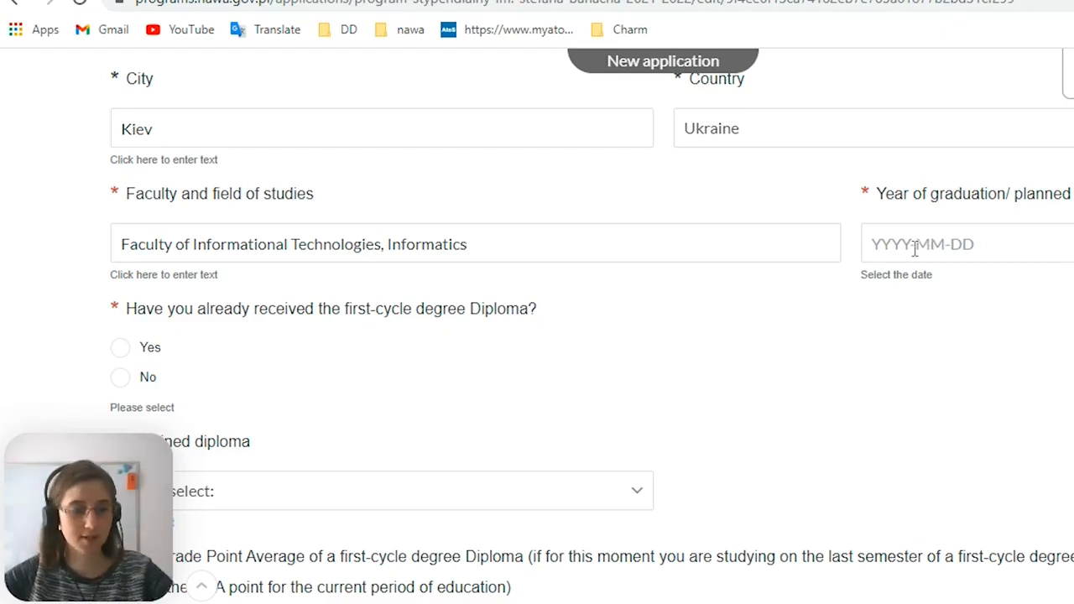
# Set the graduation or planned graduation date of the first-cycle studies to 2021-05-31
pyautogui.click(961, 243)
pyautogui.scroll(1, 965, 274)
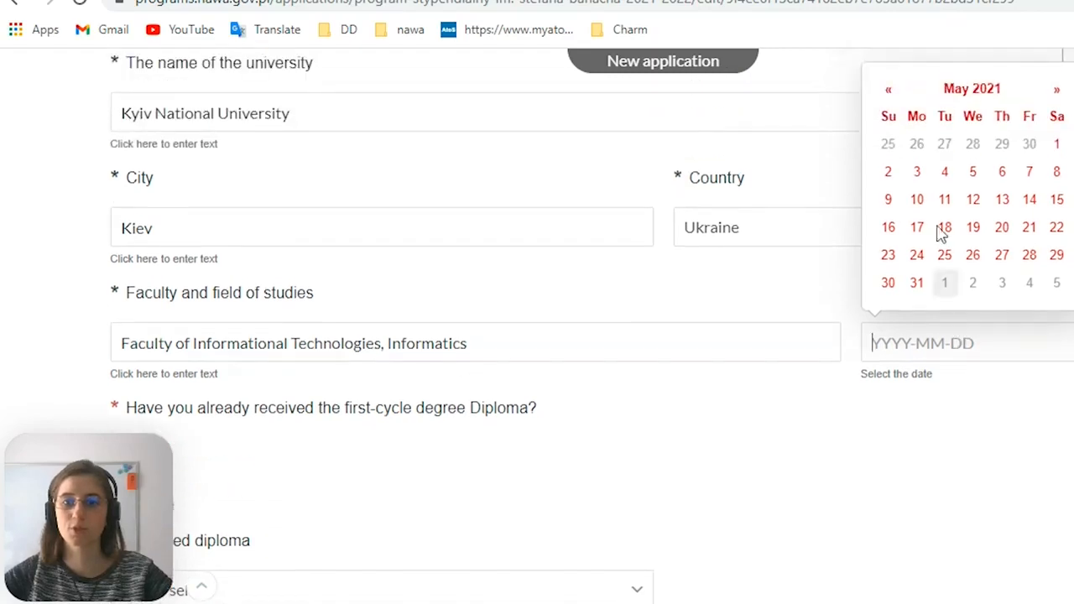
pyautogui.click(889, 91)
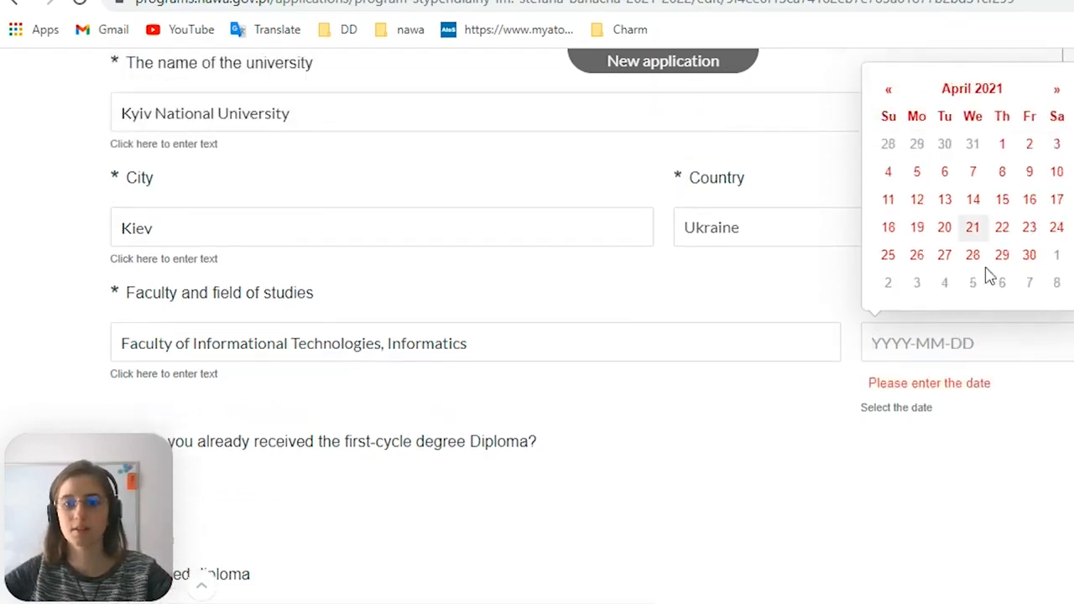
pyautogui.click(1057, 91)
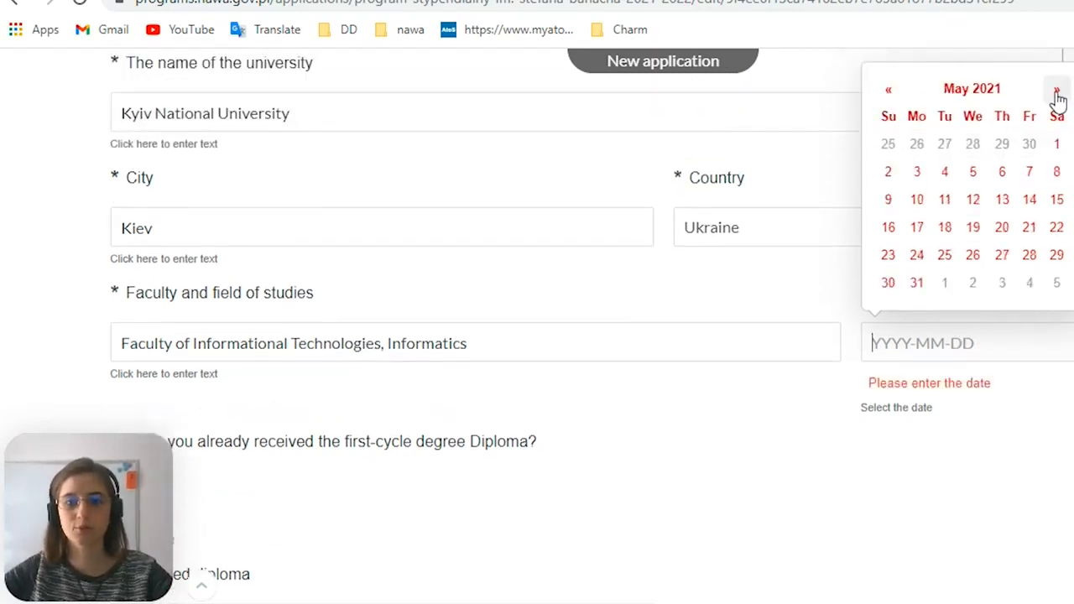
pyautogui.click(916, 286)
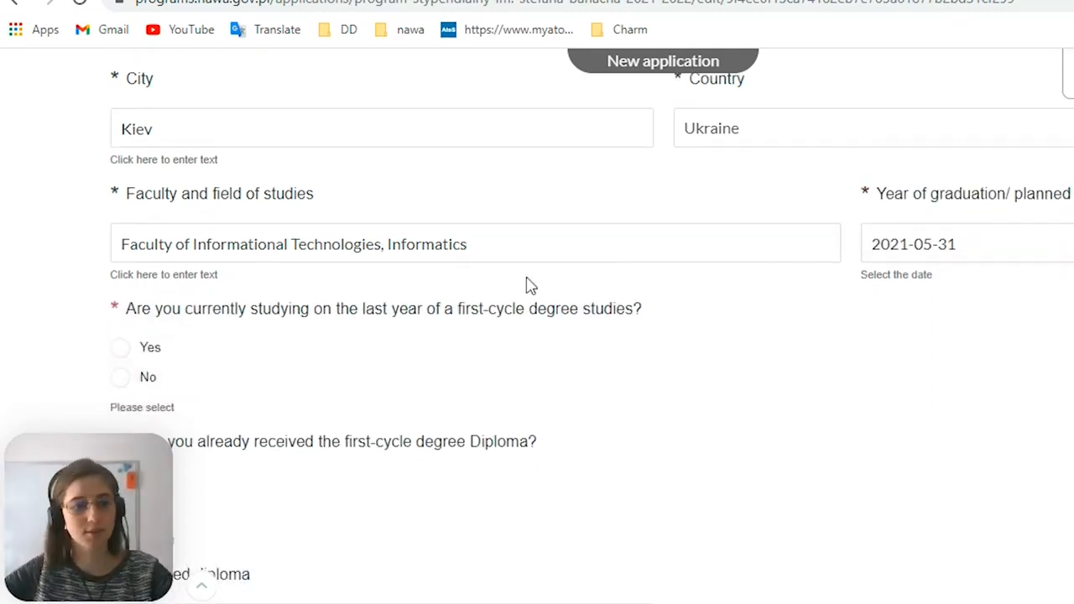
# Answer Yes to currently studying on the last year of first-cycle degree studies
pyautogui.scroll(-1, 632, 390)
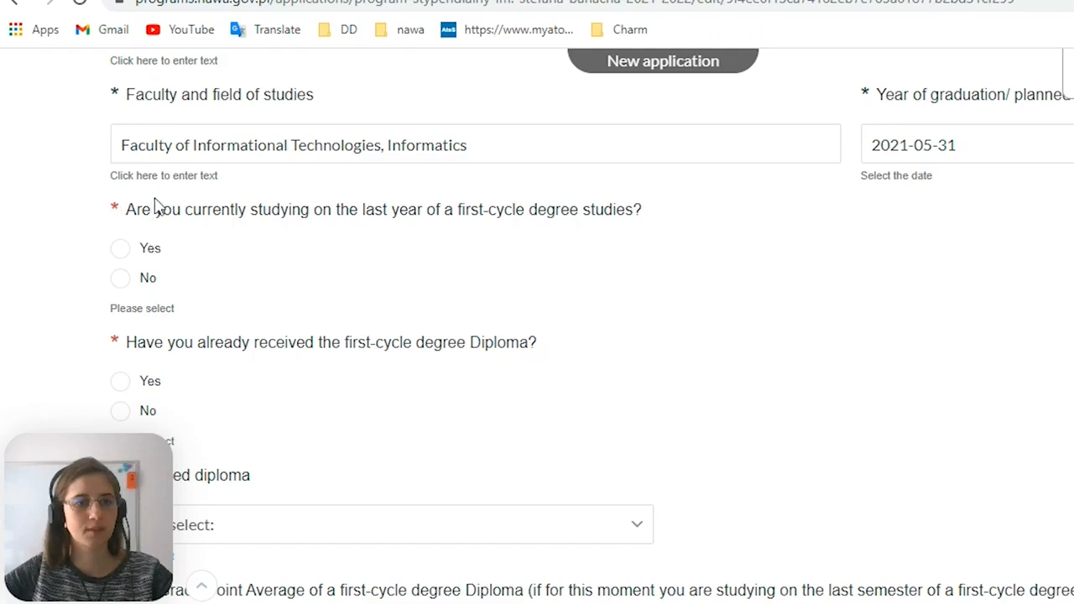
pyautogui.scroll(-1, 158, 206)
pyautogui.scroll(1, 164, 186)
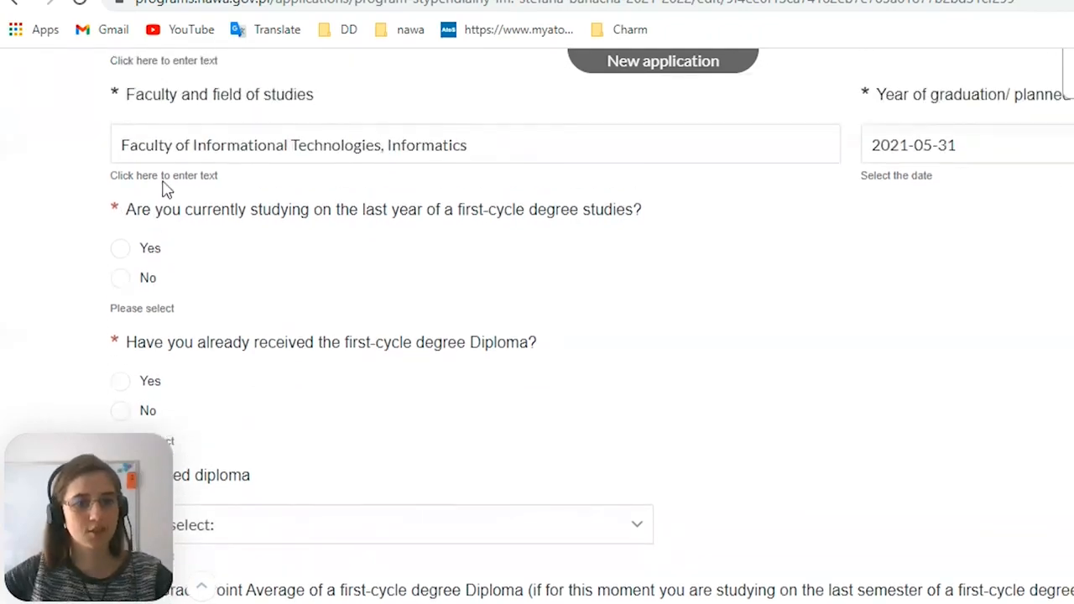
pyautogui.moveTo(466, 212); pyautogui.dragTo(635, 210)
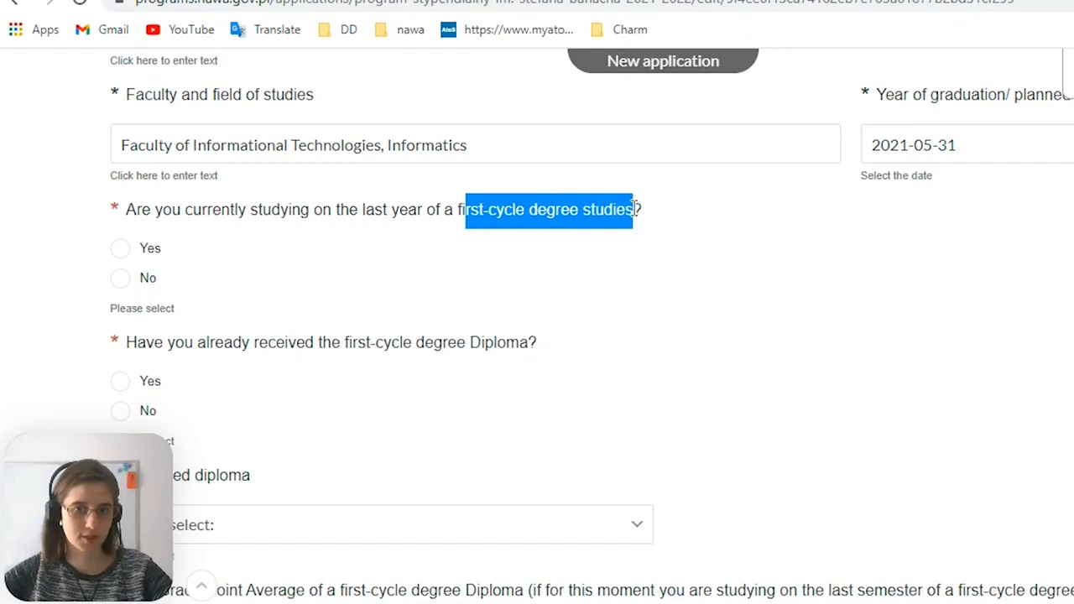
pyautogui.click(124, 252)
# Answer No to having already received the first-cycle degree diploma
pyautogui.scroll(-1, 216, 373)
pyautogui.scroll(-1, 211, 373)
pyautogui.moveTo(223, 249); pyautogui.dragTo(535, 267)
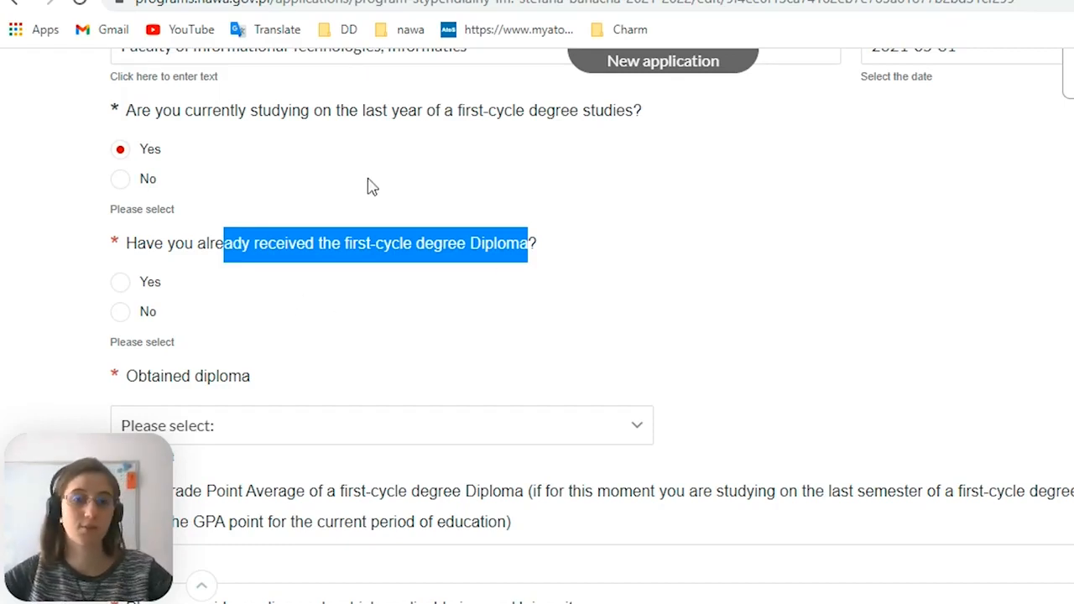
pyautogui.click(129, 325)
# Set the obtained diploma to Bachelor and bring the grade point average and grading scale fields into view
pyautogui.scroll(-1, 444, 291)
pyautogui.click(444, 331)
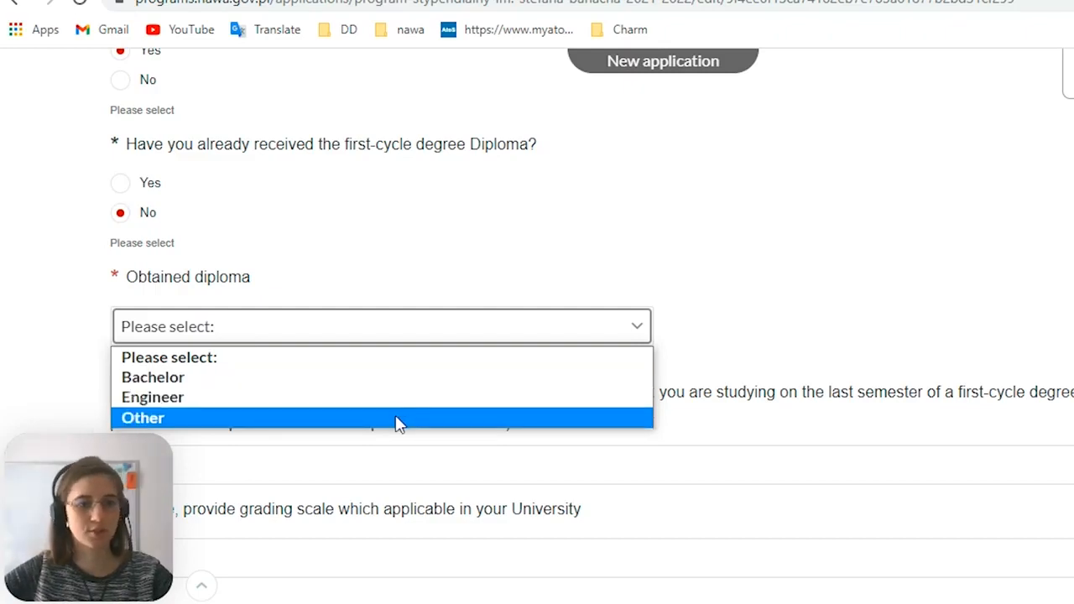
pyautogui.click(302, 378)
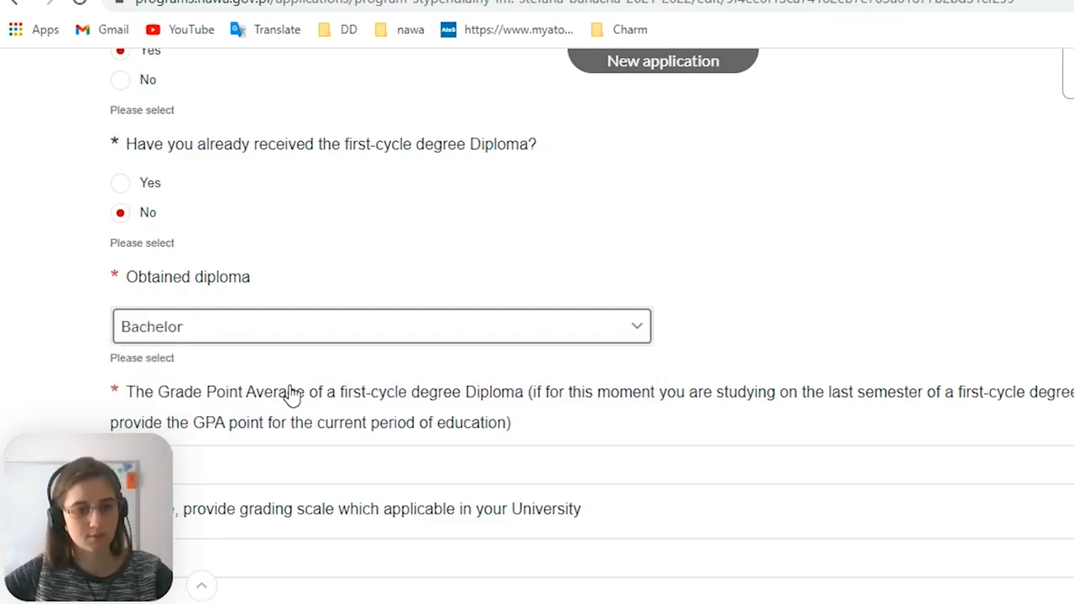
pyautogui.scroll(-2, 244, 276)
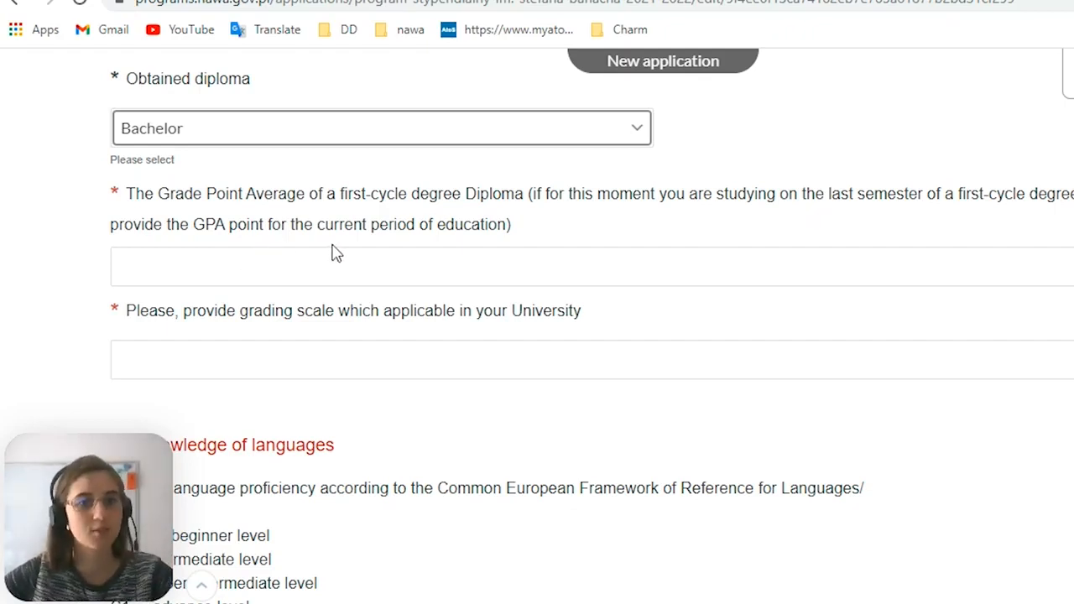
# Enter 4,90 as the first-cycle diploma's Grade Point Average and 5 as the university's grading scale
pyautogui.click(375, 256)
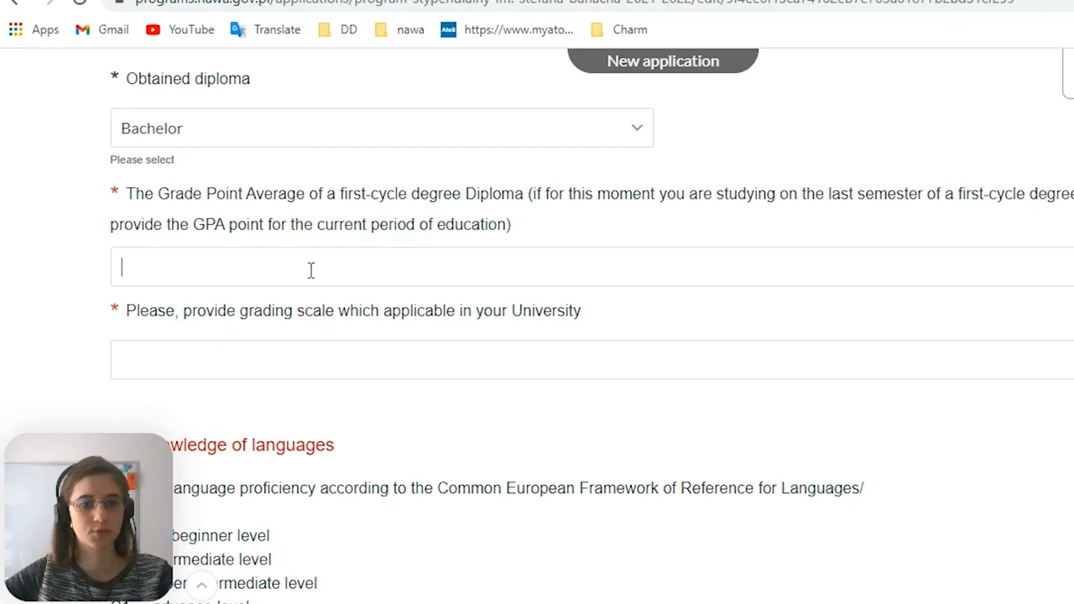
pyautogui.moveTo(509, 225); pyautogui.dragTo(354, 204)
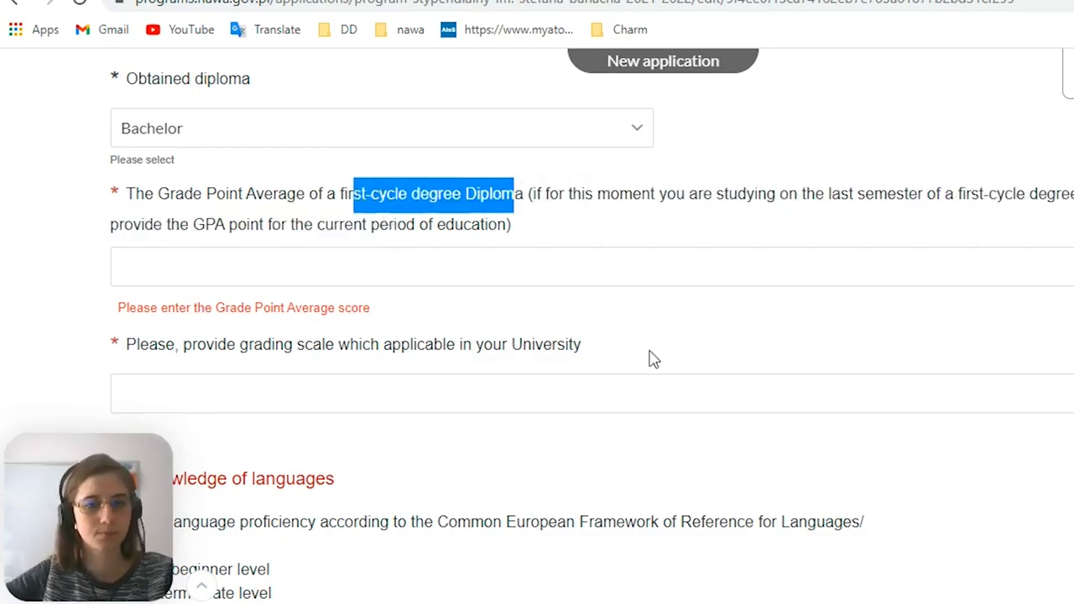
pyautogui.click(524, 275)
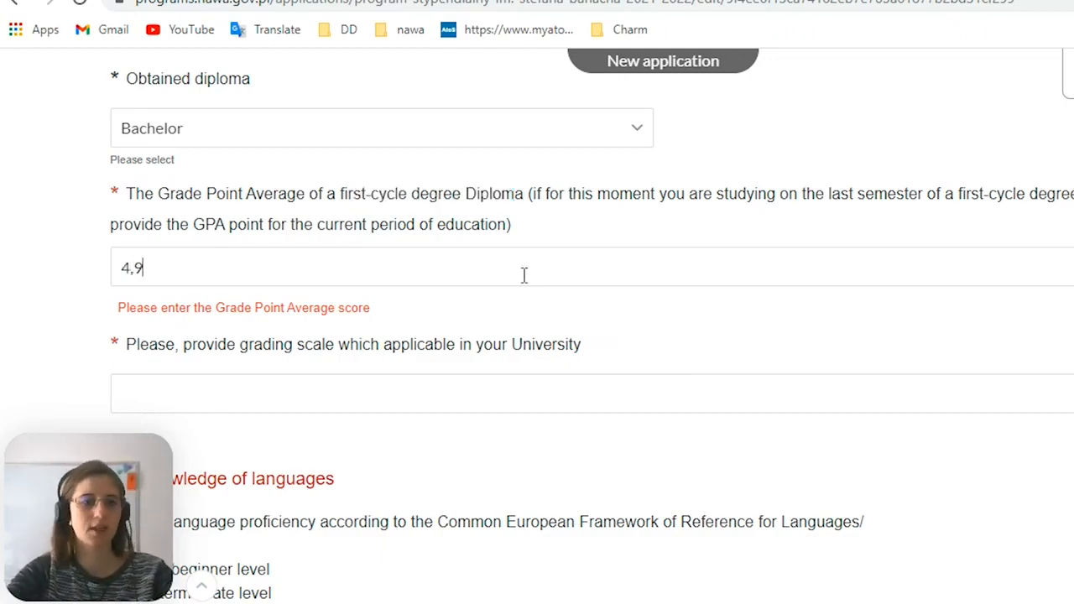
pyautogui.scroll(-2, 472, 405)
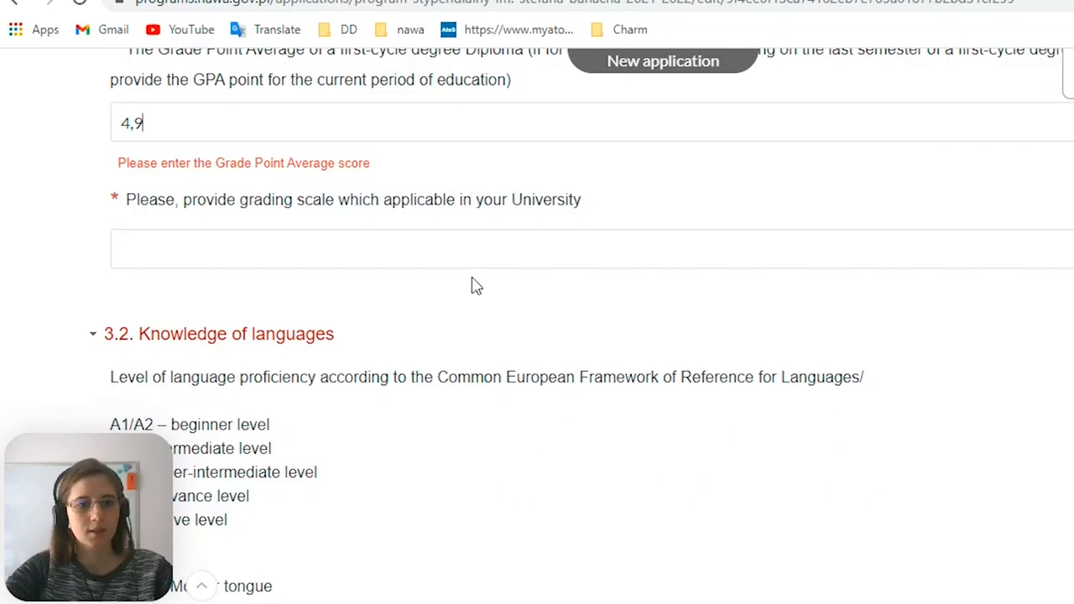
pyautogui.scroll(-1, 274, 238)
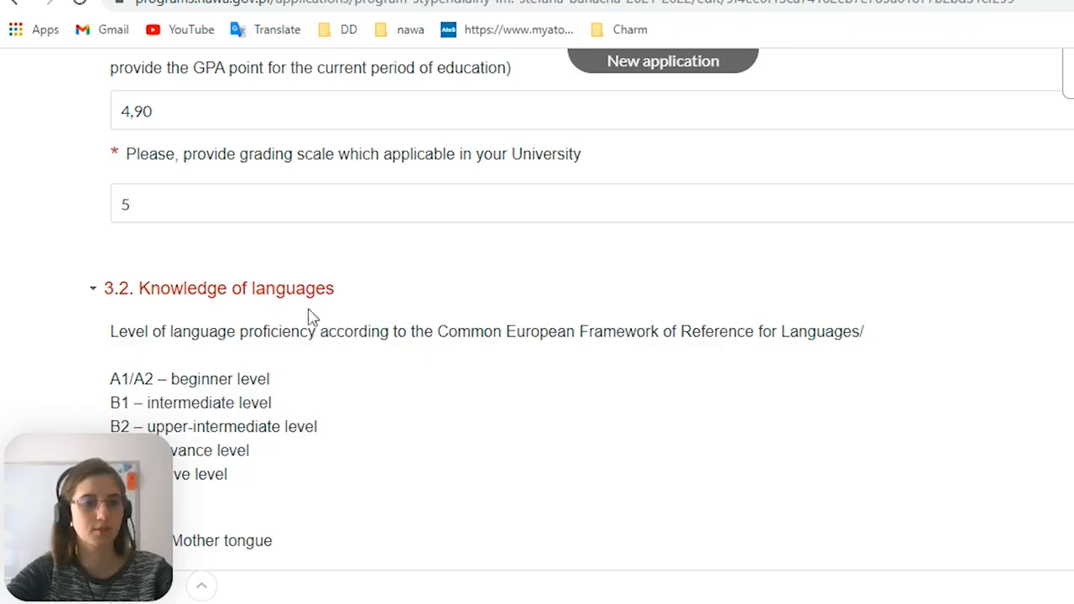
# Review the completed grade fields and the language proficiency level descriptions in section 3.2, Knowledge of languages
pyautogui.scroll(1, 307, 309)
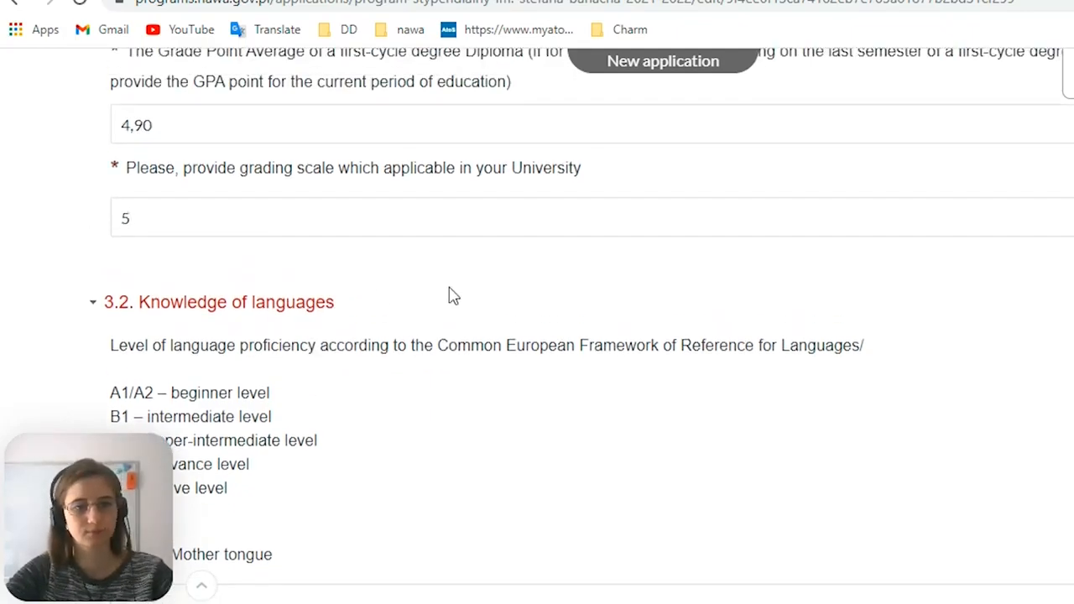
pyautogui.scroll(-1, 448, 296)
pyautogui.scroll(3, 449, 295)
pyautogui.scroll(-2, 449, 295)
pyautogui.scroll(2, 449, 293)
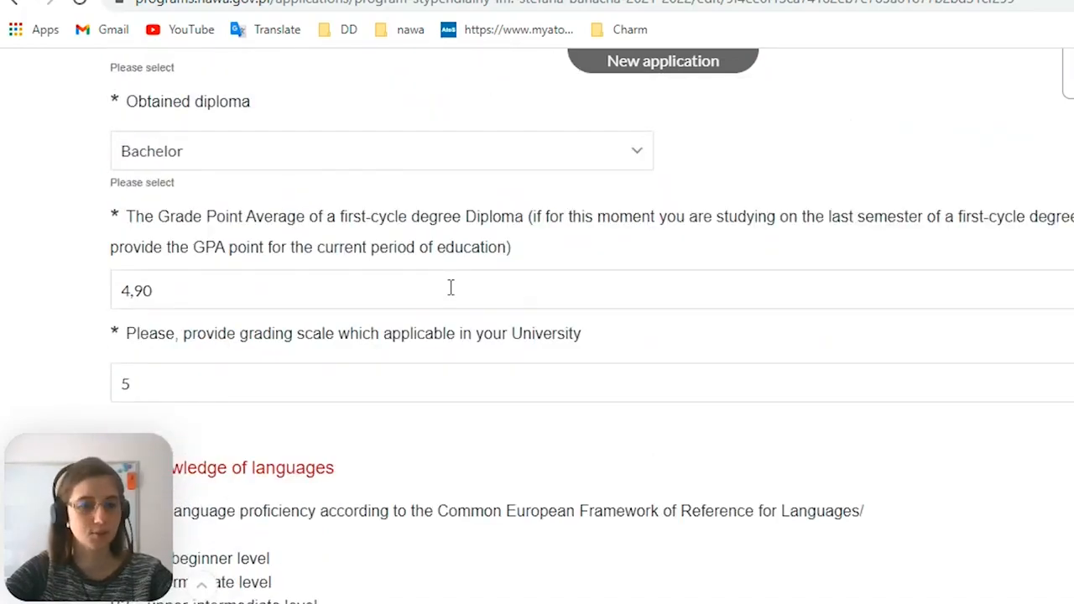
pyautogui.scroll(-2, 460, 451)
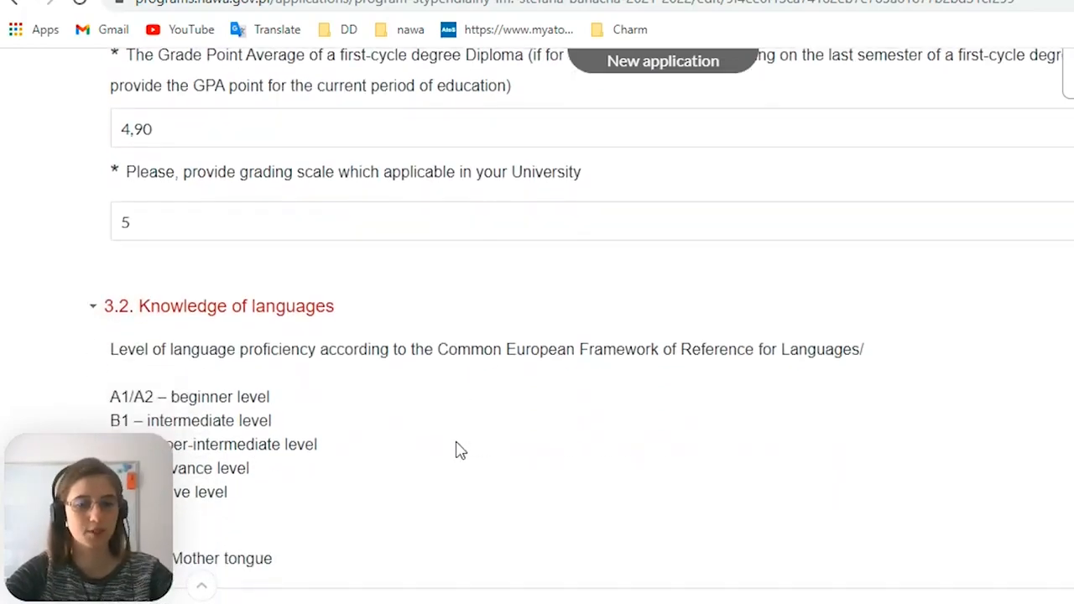
pyautogui.scroll(-2, 460, 450)
pyautogui.scroll(1, 459, 451)
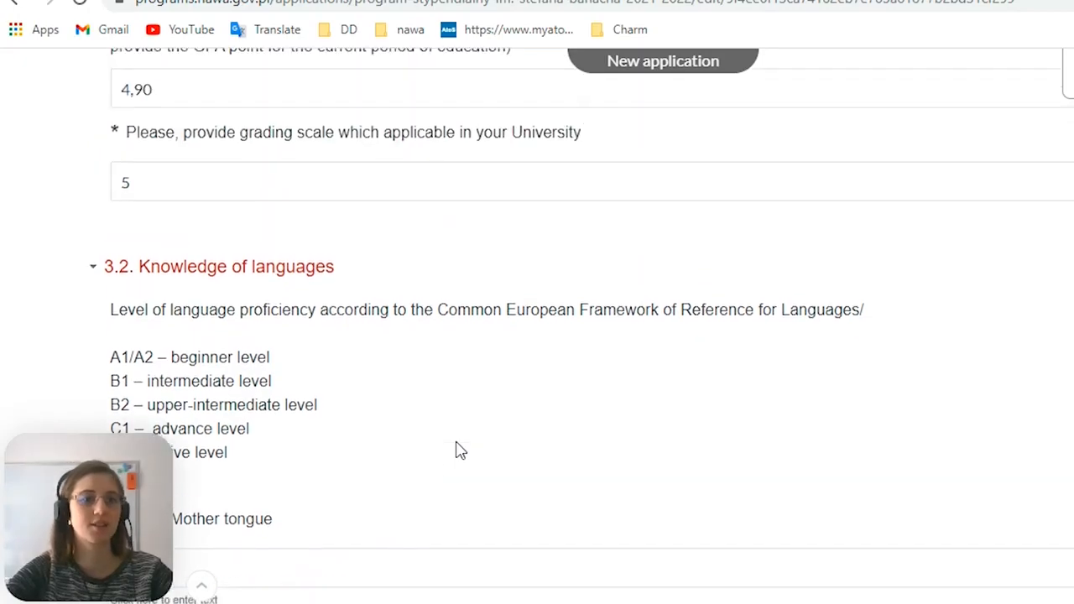
pyautogui.scroll(-1, 460, 451)
pyautogui.scroll(-1, 460, 450)
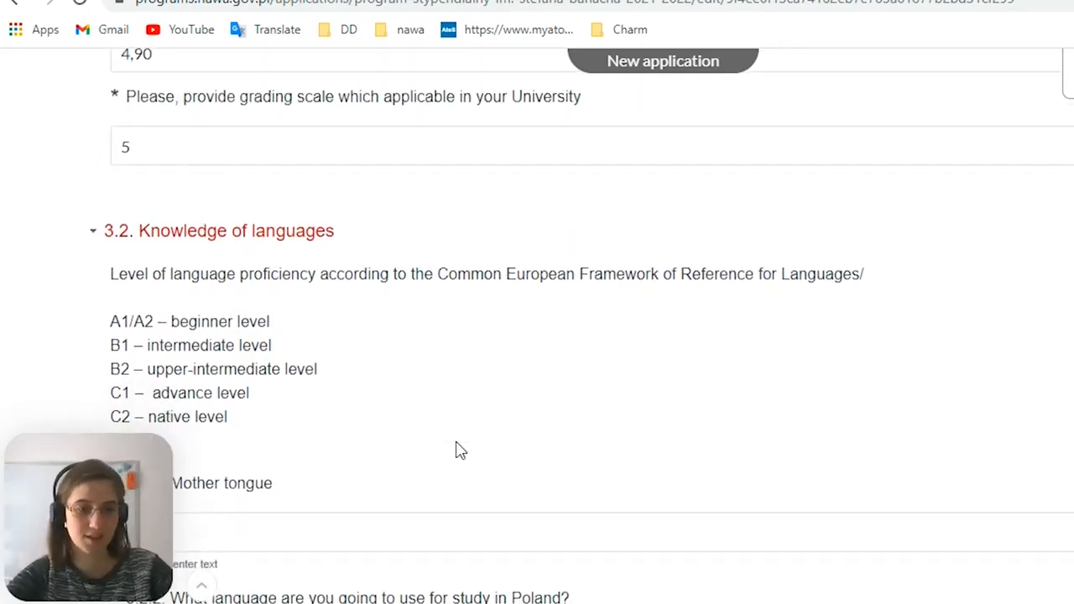
pyautogui.scroll(-1, 459, 451)
pyautogui.scroll(2, 459, 451)
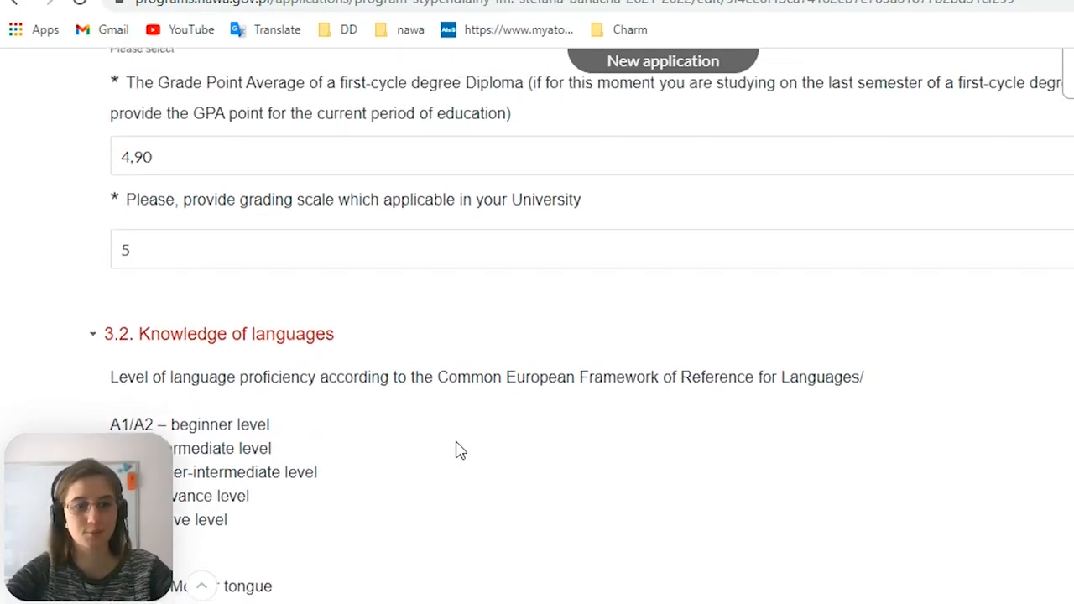
pyautogui.scroll(-2, 460, 451)
pyautogui.scroll(-1, 459, 442)
pyautogui.scroll(1, 458, 442)
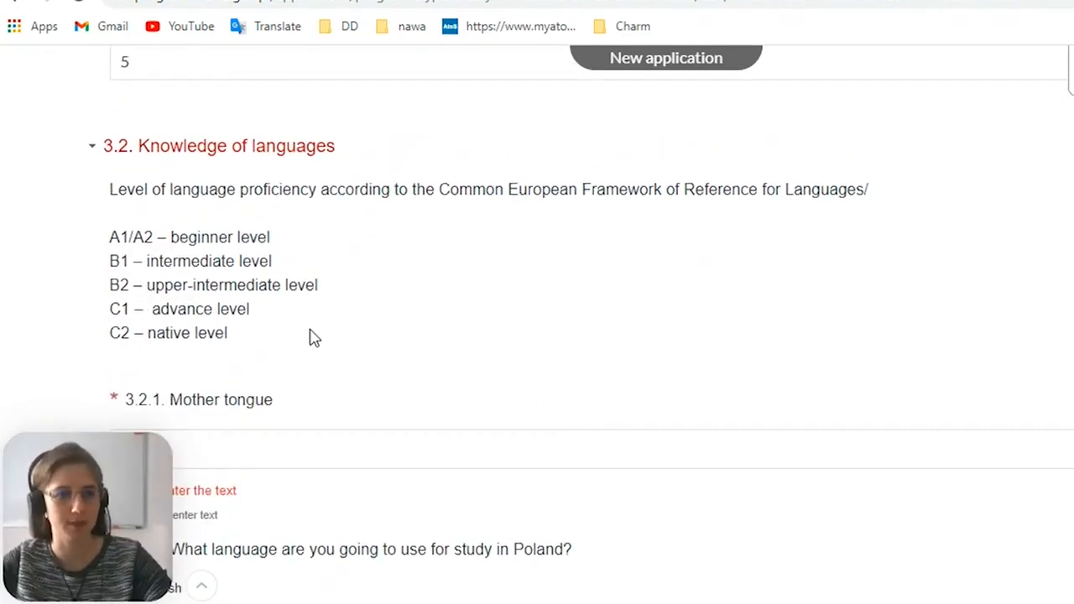
pyautogui.scroll(2, 243, 319)
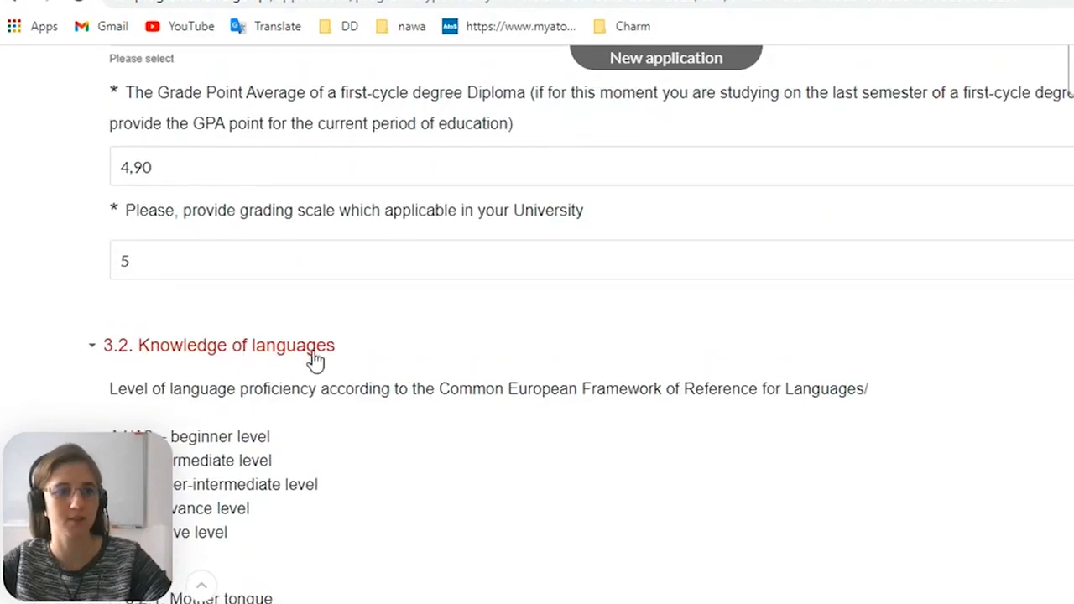
# Enter Ukrainian as the mother tongue in section 3.2.1
pyautogui.scroll(-2, 186, 347)
pyautogui.scroll(-3, 190, 345)
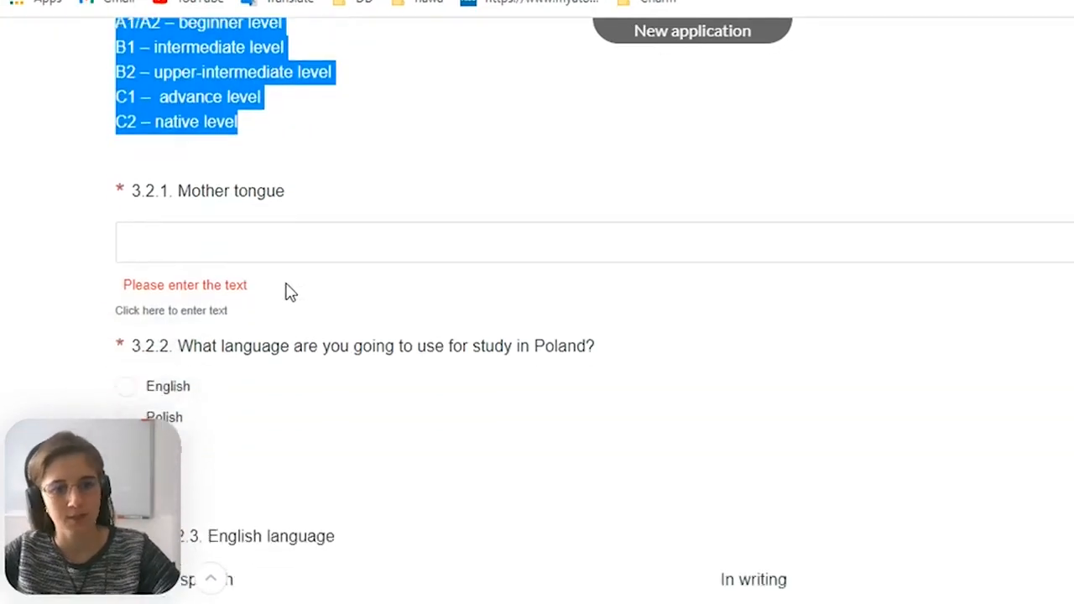
pyautogui.click(283, 240)
pyautogui.write('Глкфшт')
pyautogui.press('BackSpace')
pyautogui.press('BackSpace')
pyautogui.press('BackSpace')
pyautogui.press('BackSpace')
pyautogui.press('BackSpace')
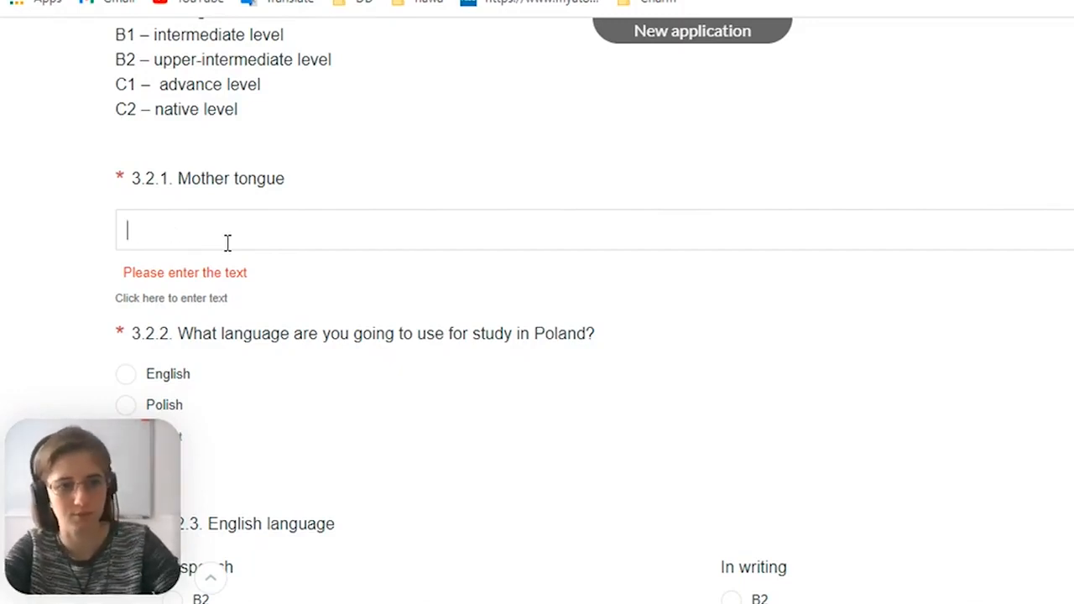
pyautogui.write('Ukrain')
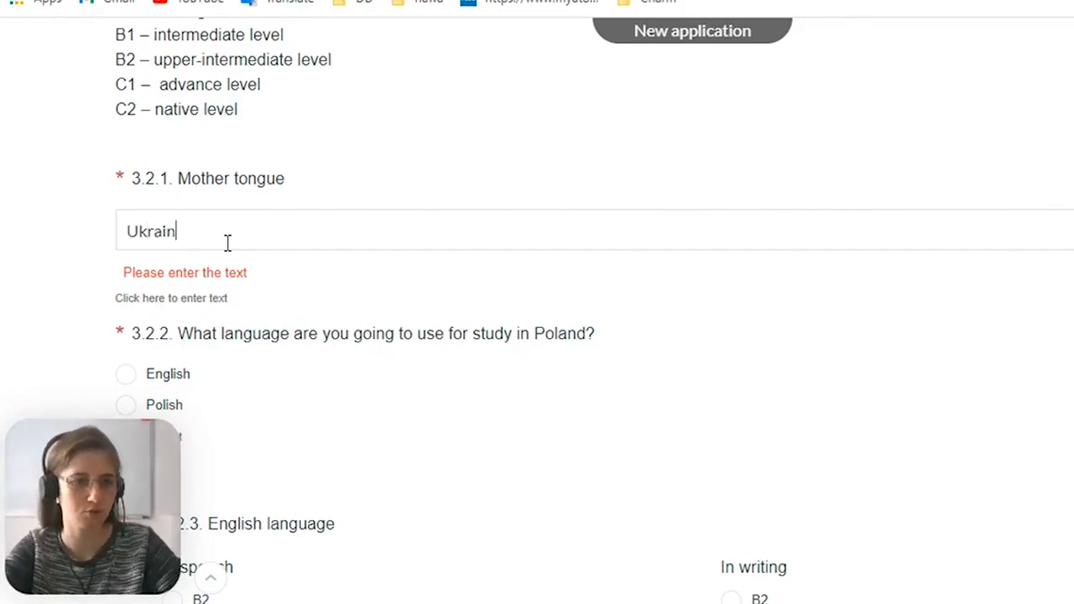
pyautogui.scroll(-3, 240, 355)
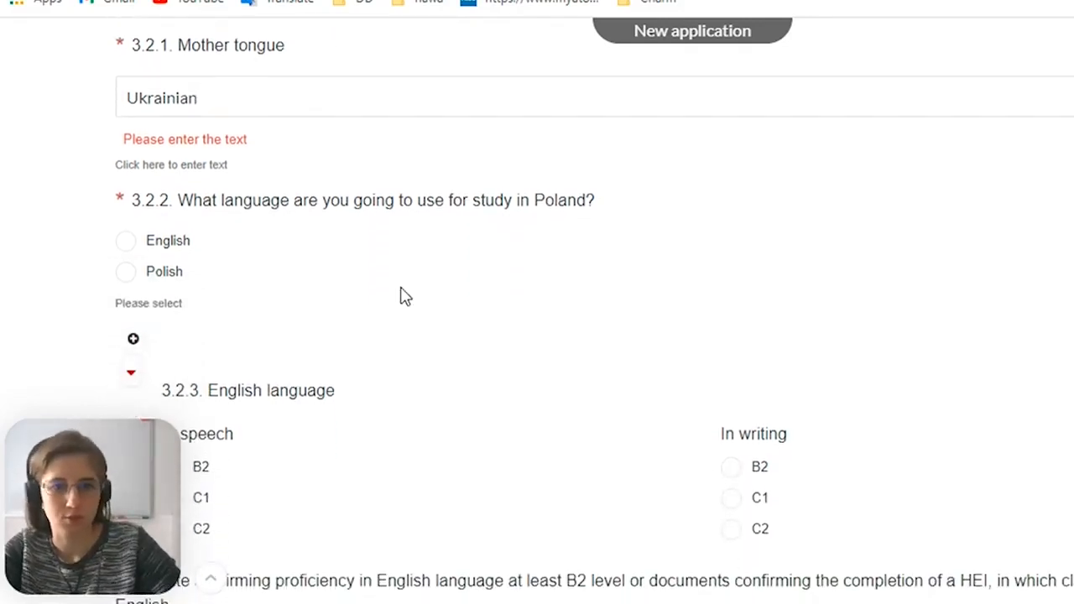
# Choose English as the language for study in Poland in section 3.2.2
pyautogui.scroll(-1, 406, 296)
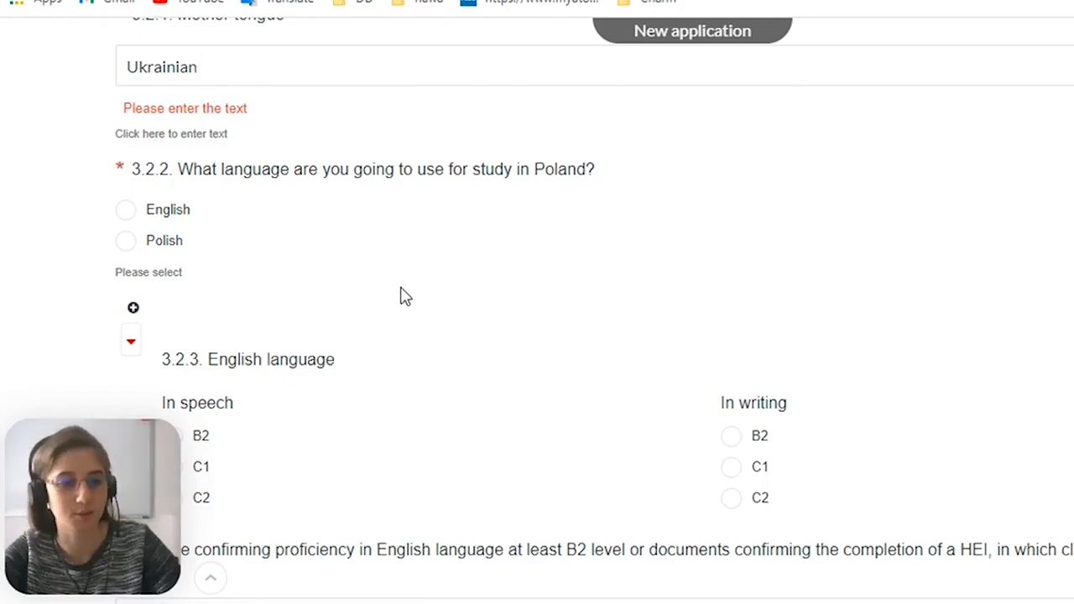
pyautogui.scroll(-1, 401, 288)
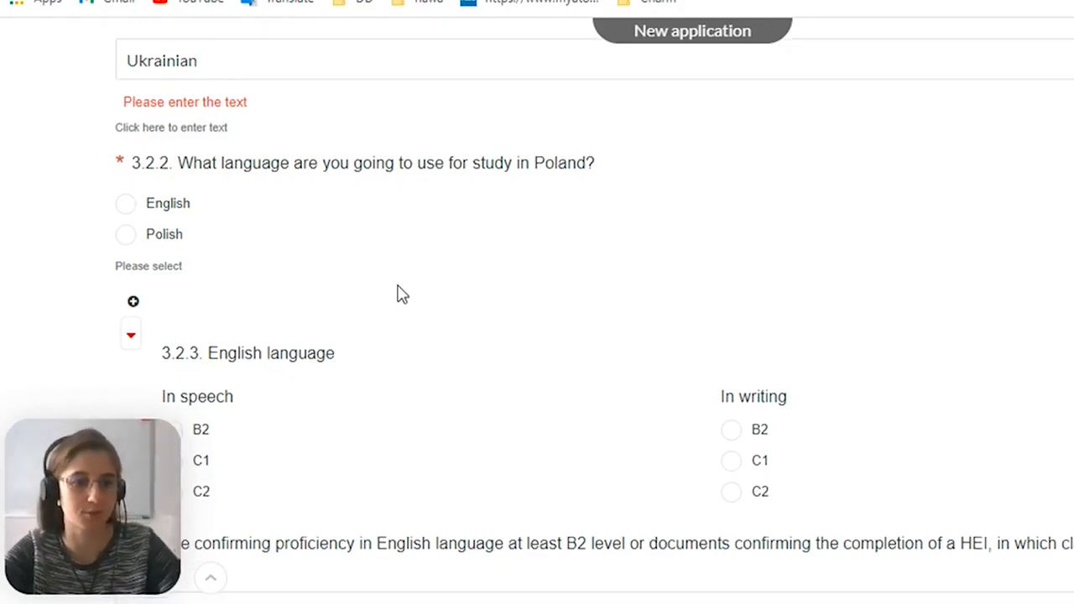
pyautogui.click(139, 204)
# Set the English language level to C1 in speech and B2 in writing
pyautogui.scroll(-3, 447, 322)
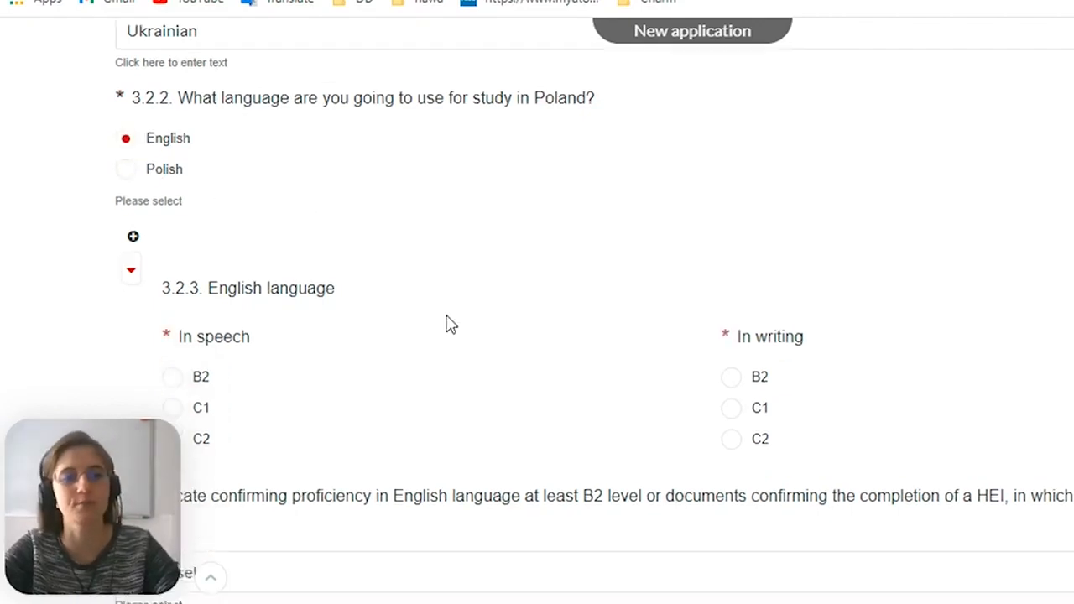
pyautogui.scroll(2, 449, 325)
pyautogui.scroll(-1, 449, 326)
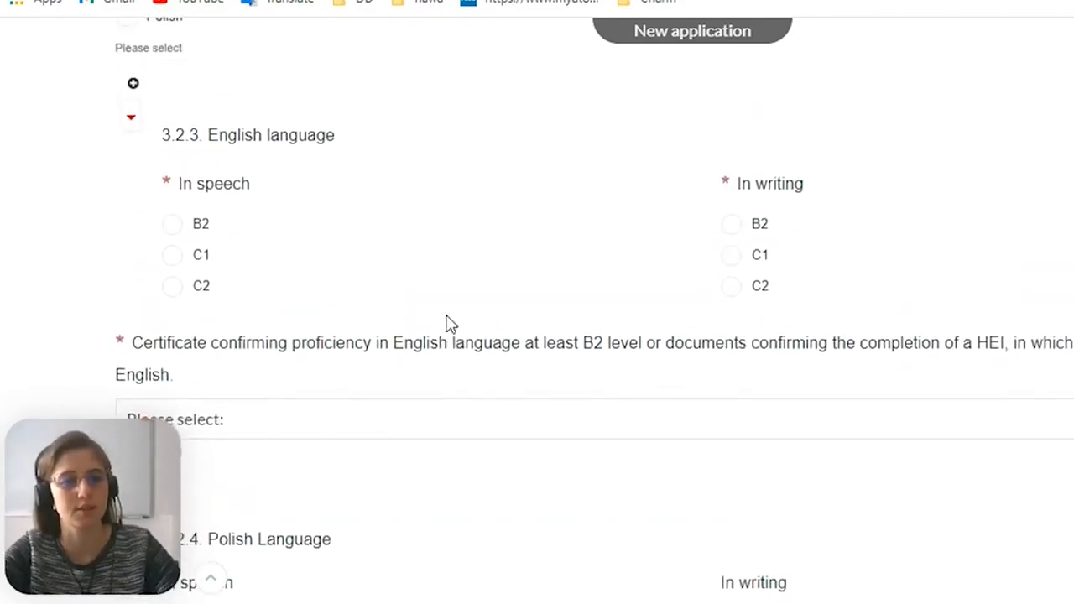
pyautogui.scroll(1, 449, 325)
pyautogui.scroll(-1, 449, 326)
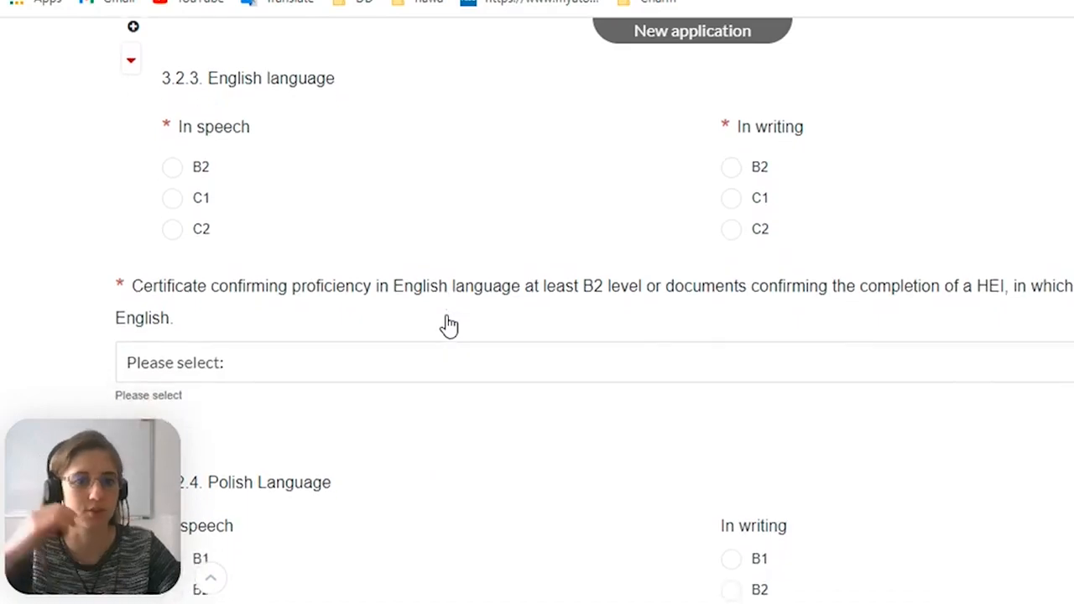
pyautogui.scroll(7, 371, 336)
pyautogui.moveTo(241, 322); pyautogui.dragTo(94, 211)
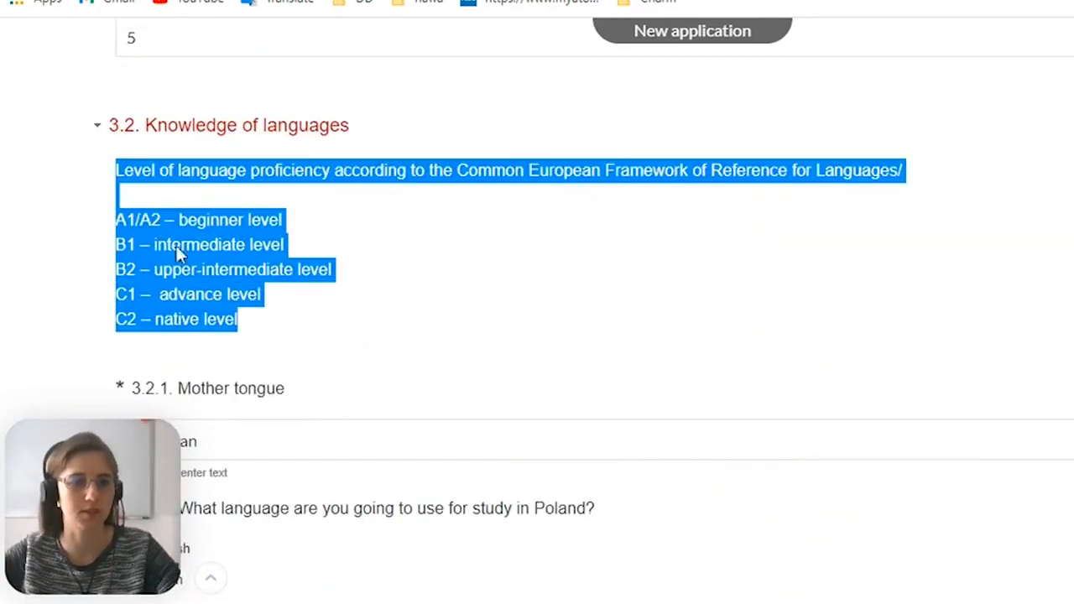
pyautogui.scroll(-6, 196, 266)
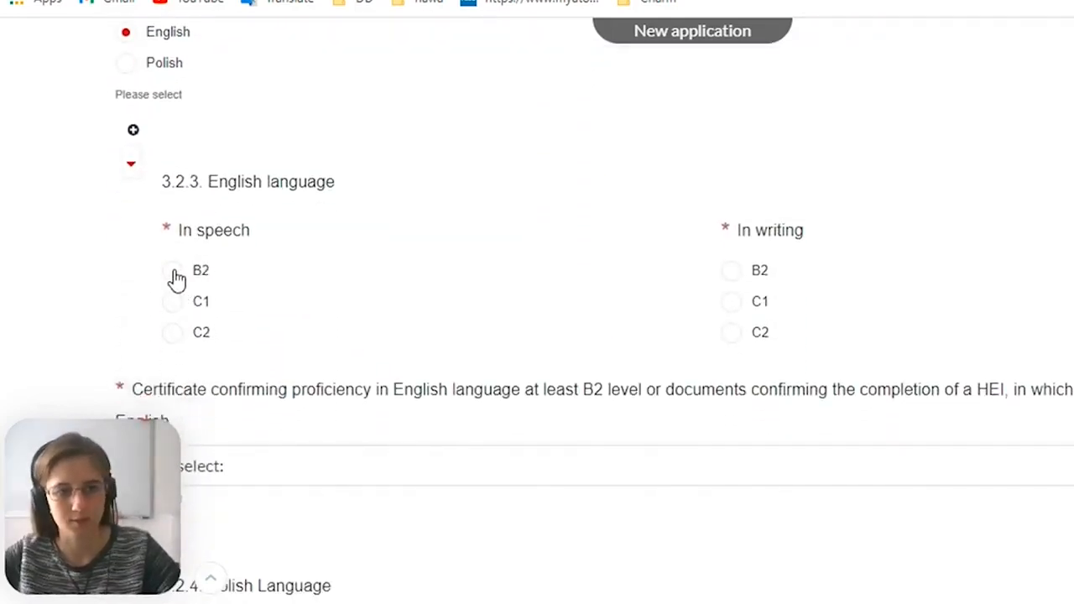
pyautogui.click(172, 302)
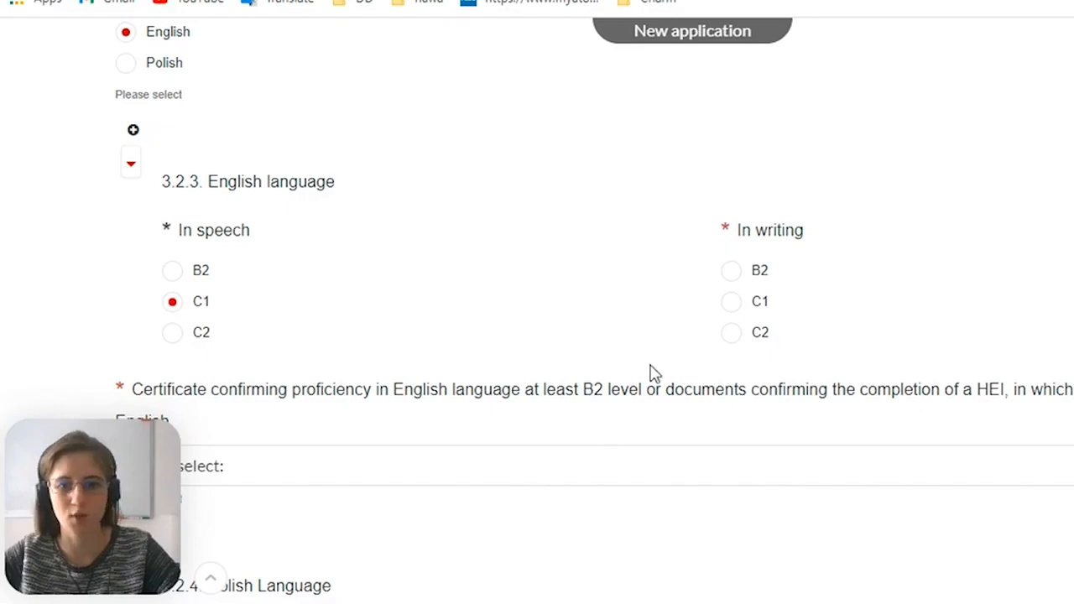
pyautogui.click(731, 270)
# Set the English certificate to the Cambridge ESOL, British Council, IDP IELTS Australia group, with International English Language Testing System (Academic) IELTS at least 5.5 points
pyautogui.scroll(-1, 461, 391)
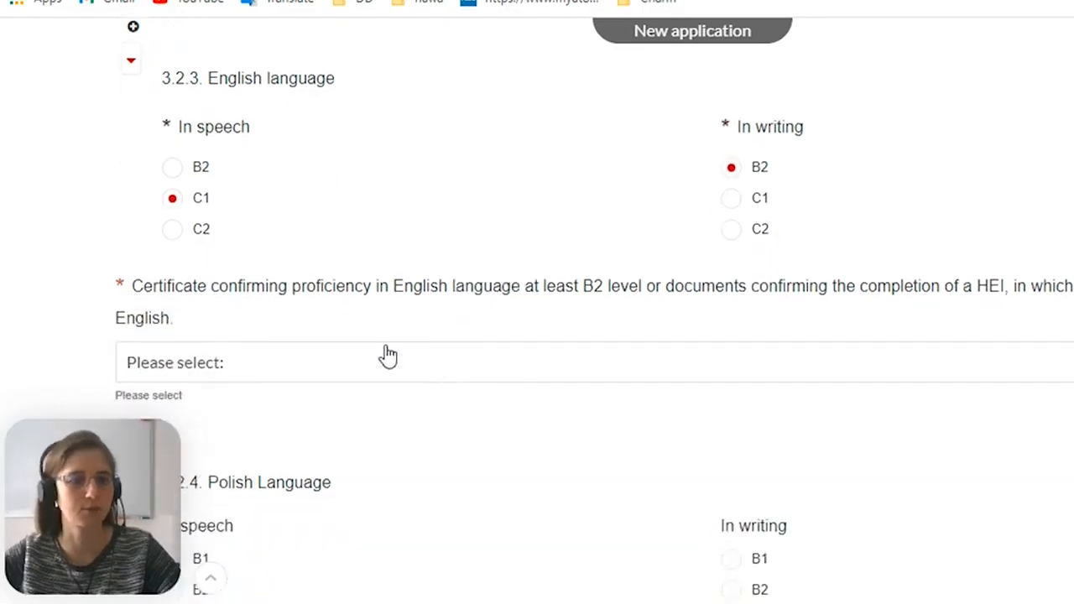
pyautogui.scroll(-1, 335, 343)
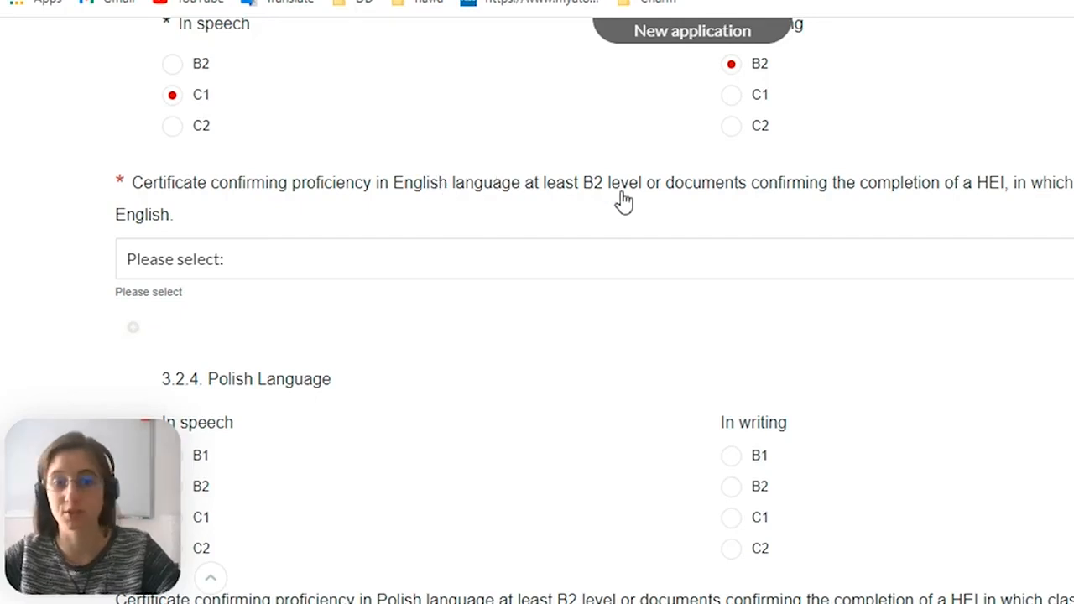
pyautogui.click(505, 275)
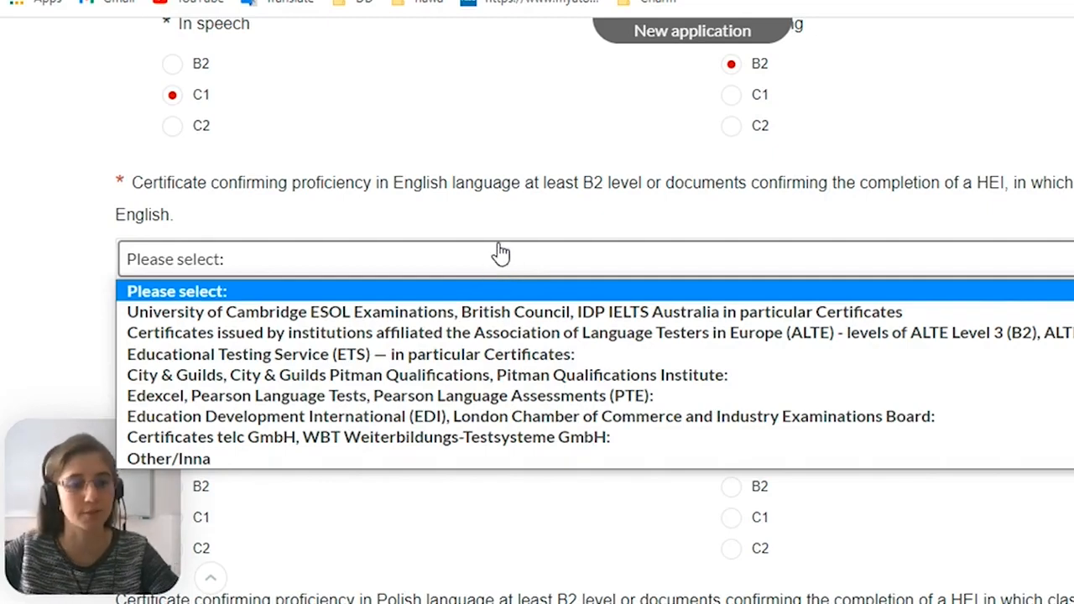
pyautogui.click(508, 261)
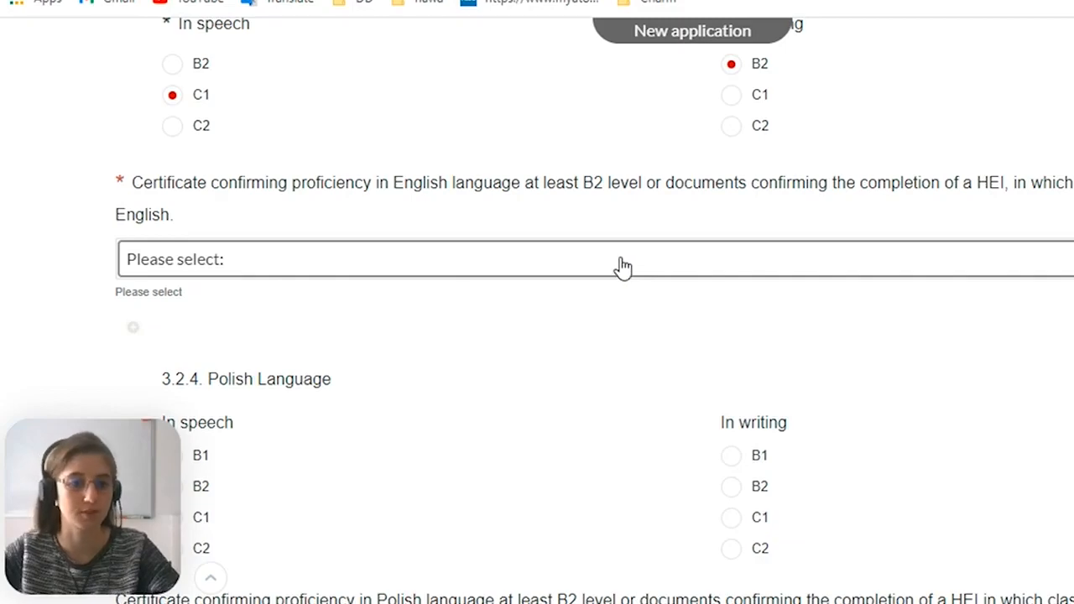
pyautogui.scroll(-2, 621, 266)
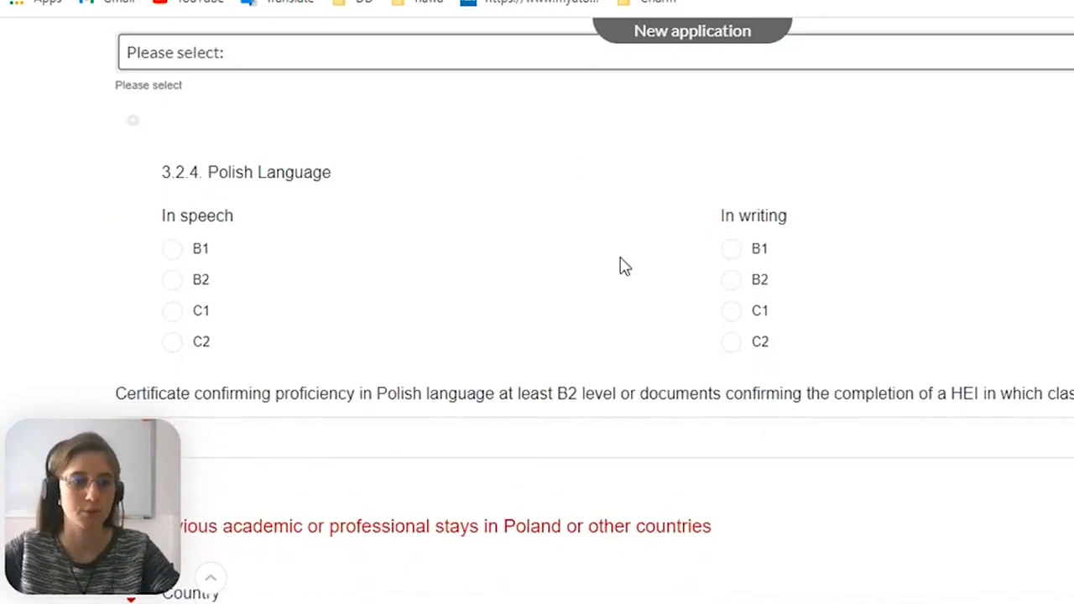
pyautogui.scroll(2, 620, 265)
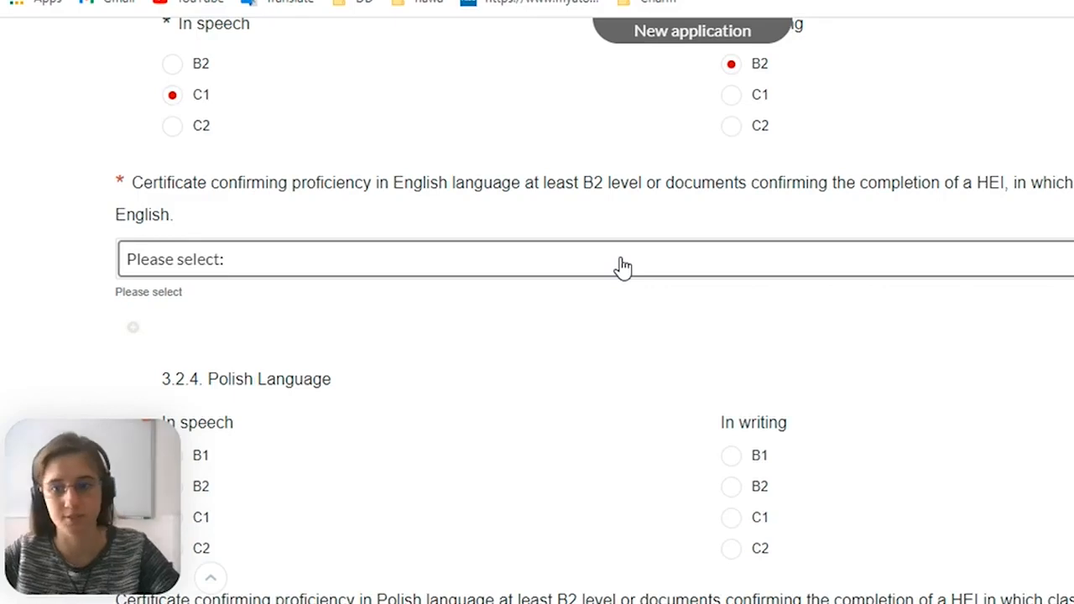
pyautogui.click(622, 267)
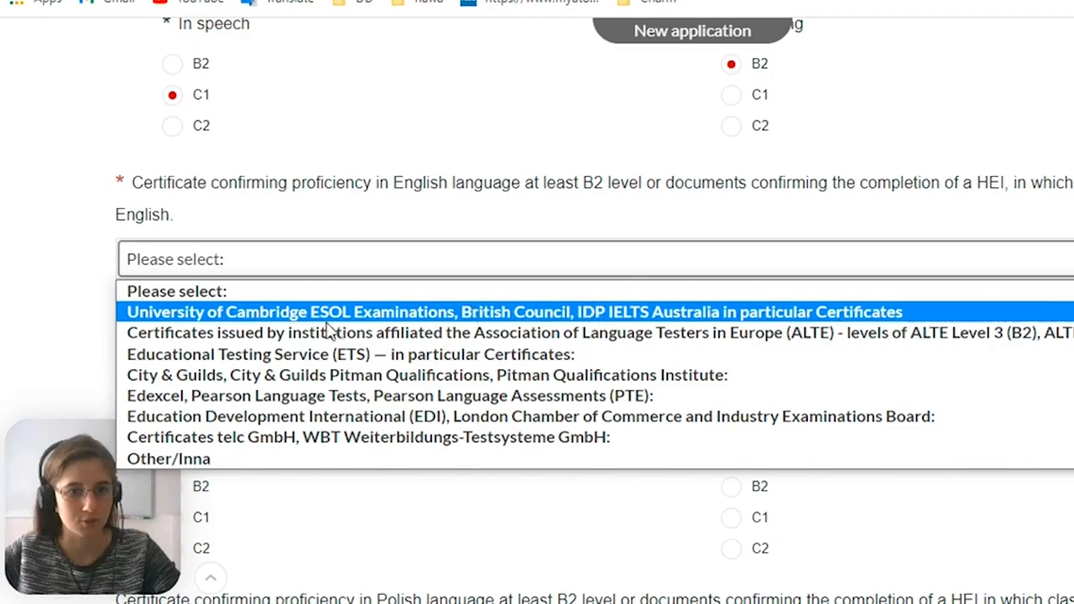
pyautogui.click(218, 315)
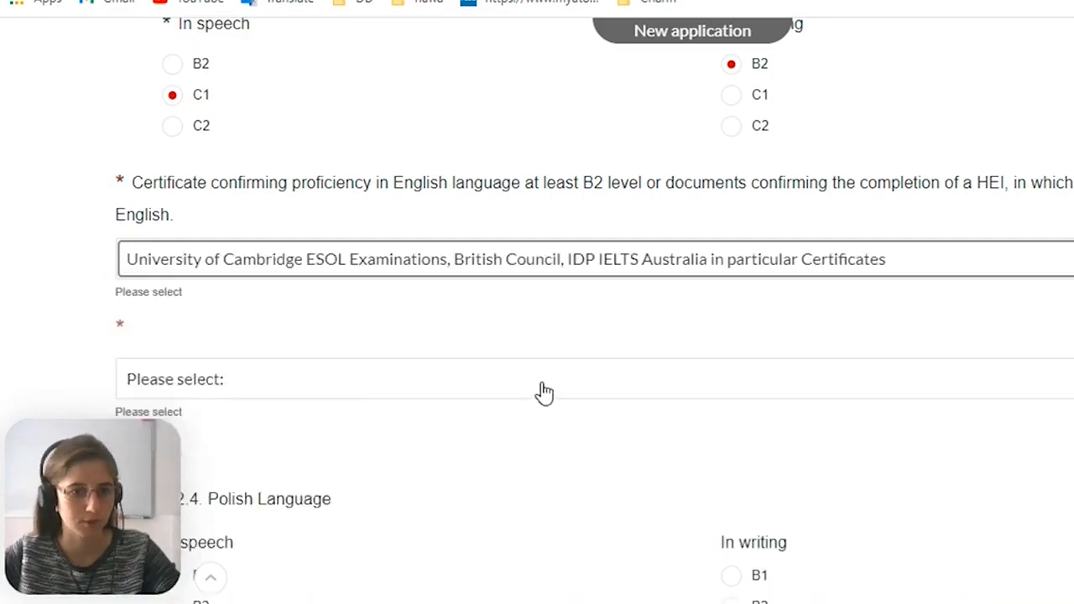
pyautogui.scroll(-1, 520, 356)
pyautogui.click(441, 277)
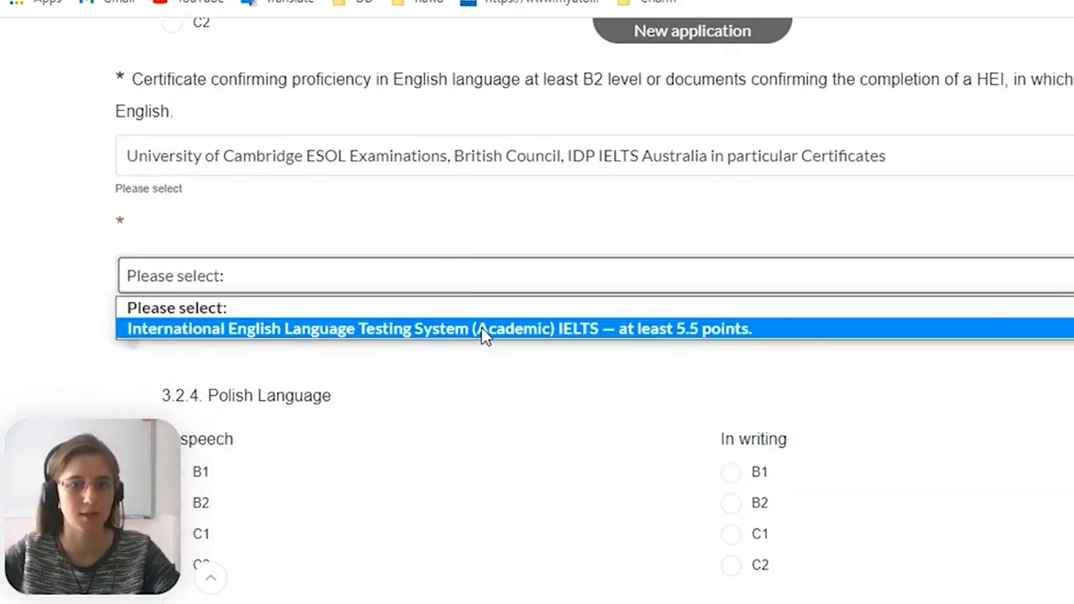
pyautogui.click(693, 329)
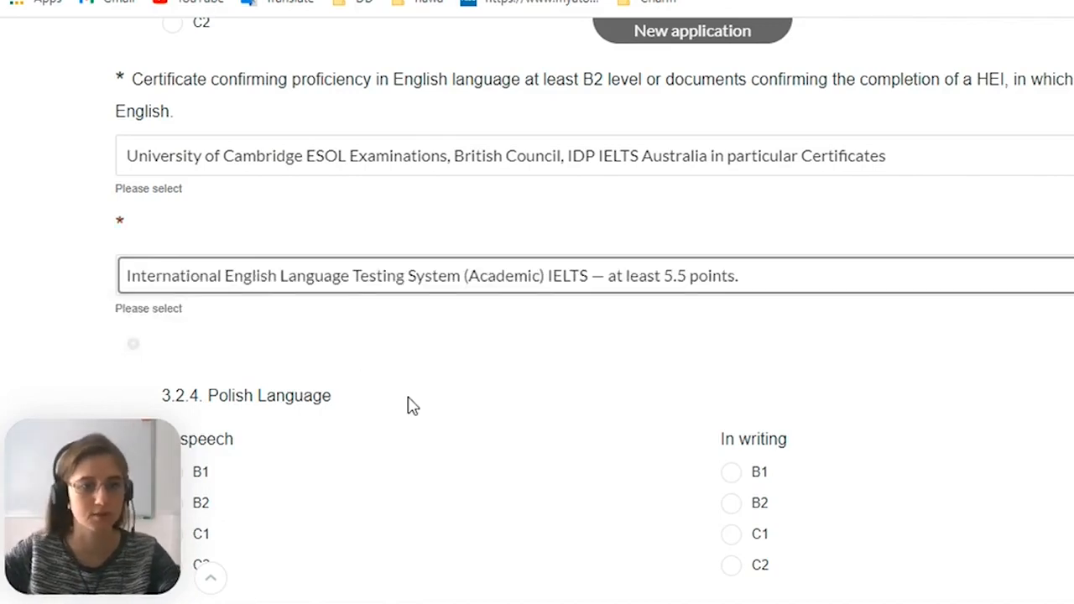
# Set the Polish language level in section 3.2.4 to B1 in speech and B2 in writing
pyautogui.scroll(-2, 348, 277)
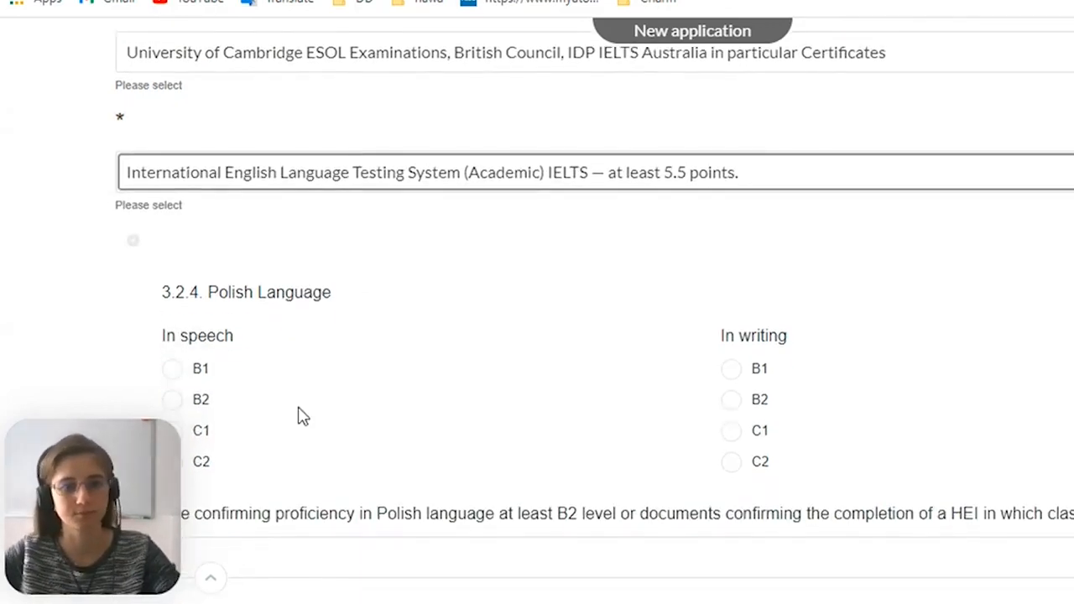
pyautogui.scroll(-1, 402, 434)
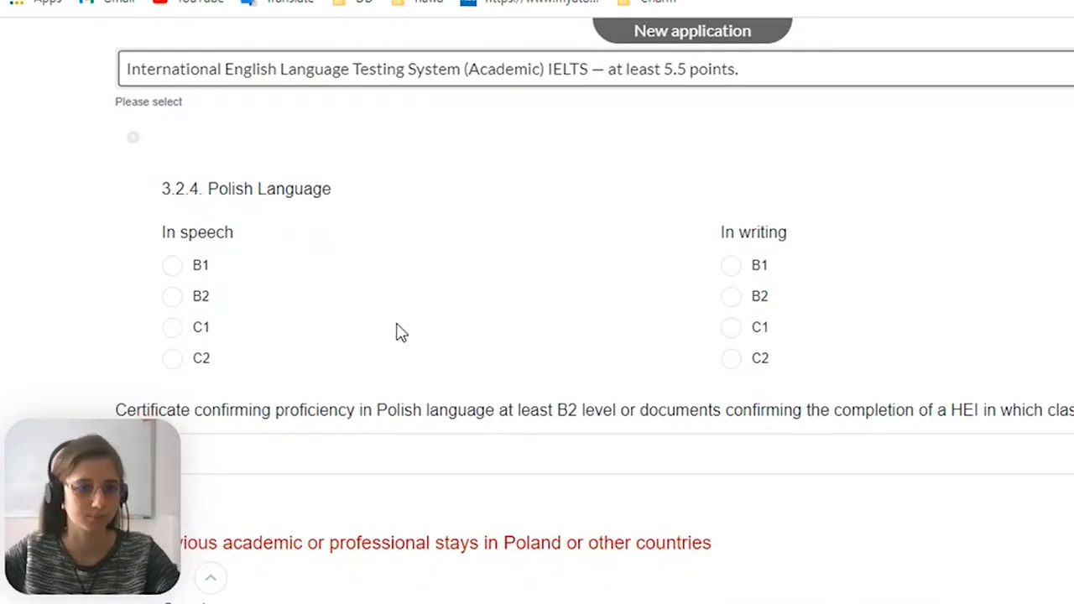
pyautogui.scroll(-1, 333, 312)
pyautogui.scroll(2, 288, 280)
pyautogui.scroll(-1, 288, 279)
pyautogui.scroll(-2, 287, 280)
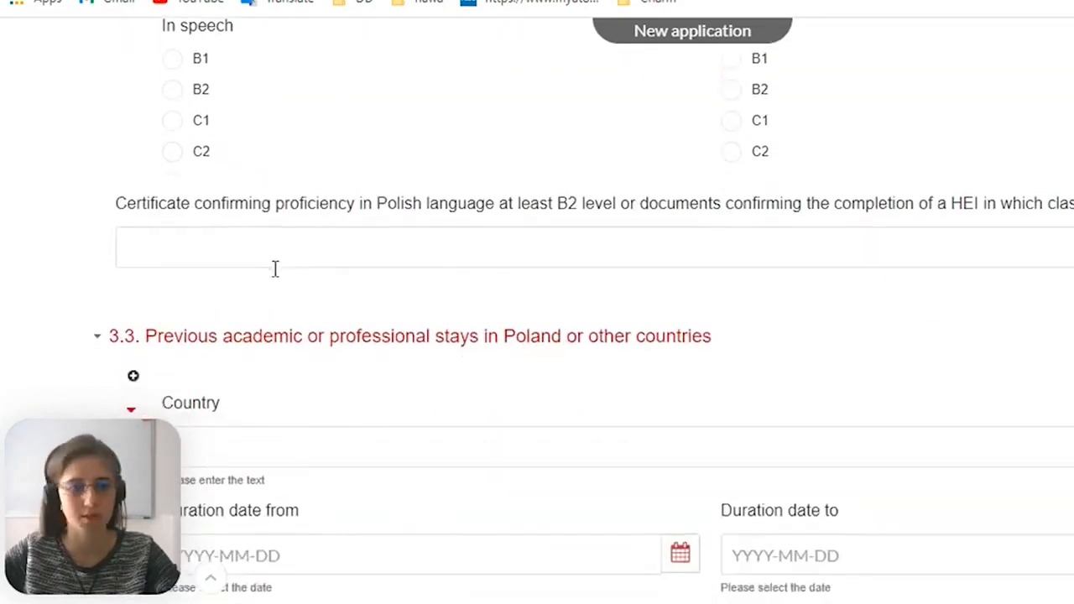
pyautogui.scroll(1, 274, 268)
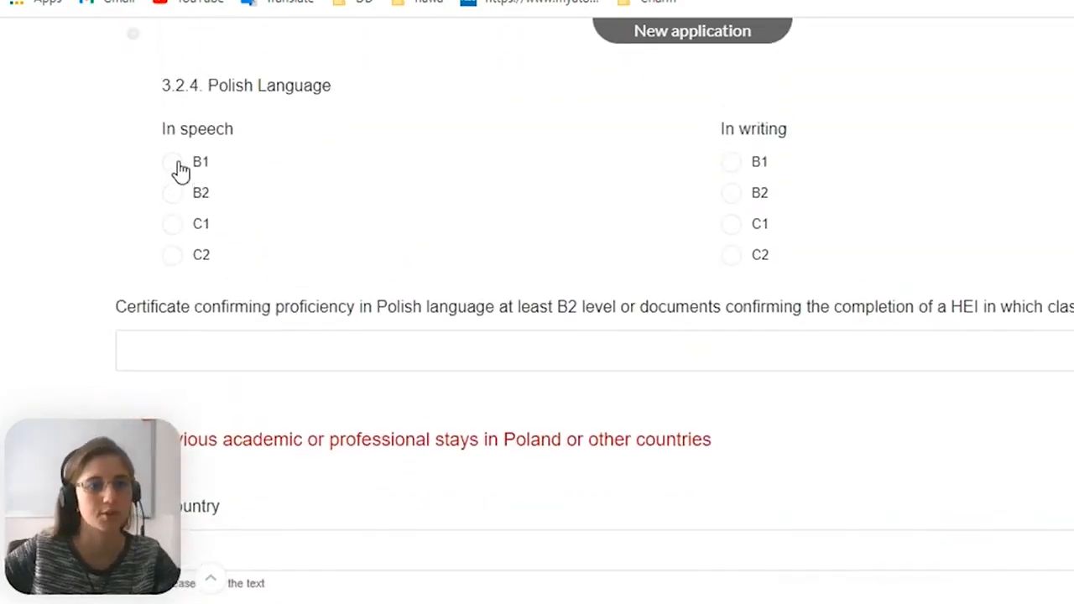
pyautogui.scroll(1, 177, 217)
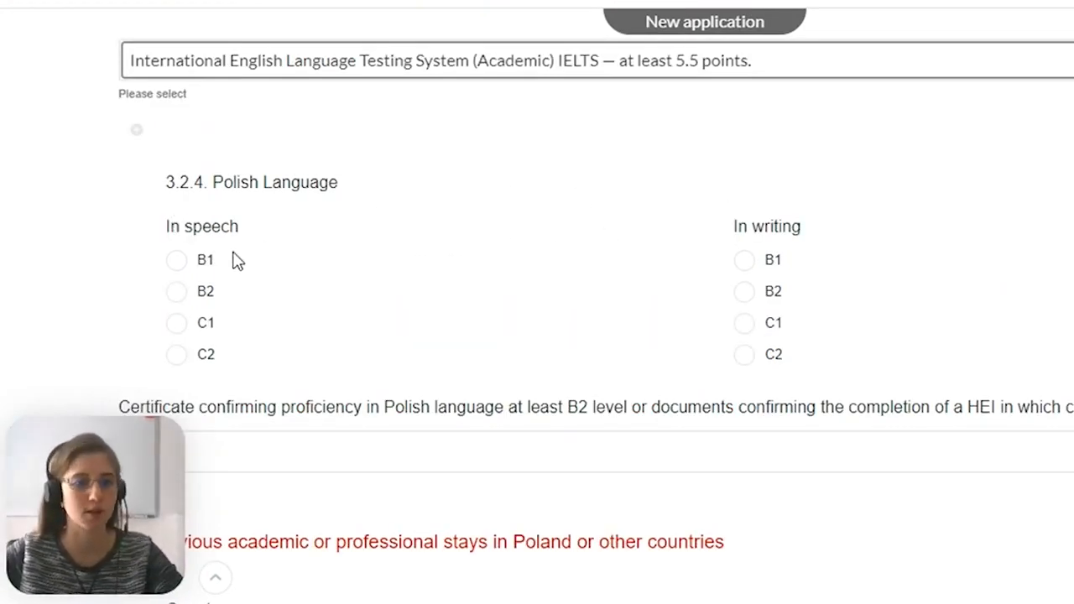
pyautogui.click(192, 262)
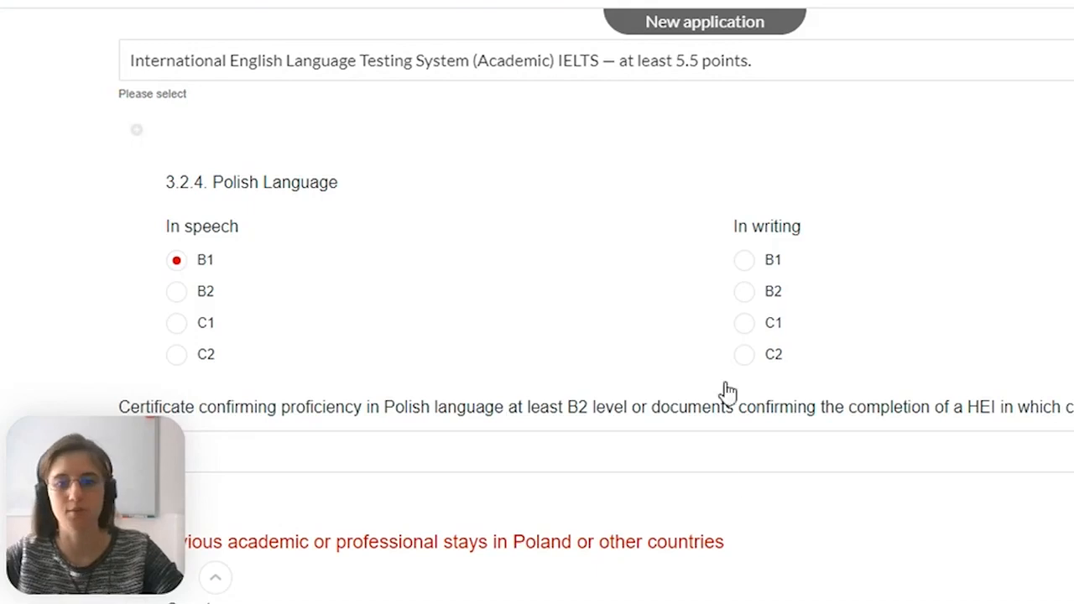
pyautogui.click(745, 293)
# Examine the Polish proficiency certificate field and the start of section 3.3 on previous academic or professional stays
pyautogui.scroll(-1, 562, 349)
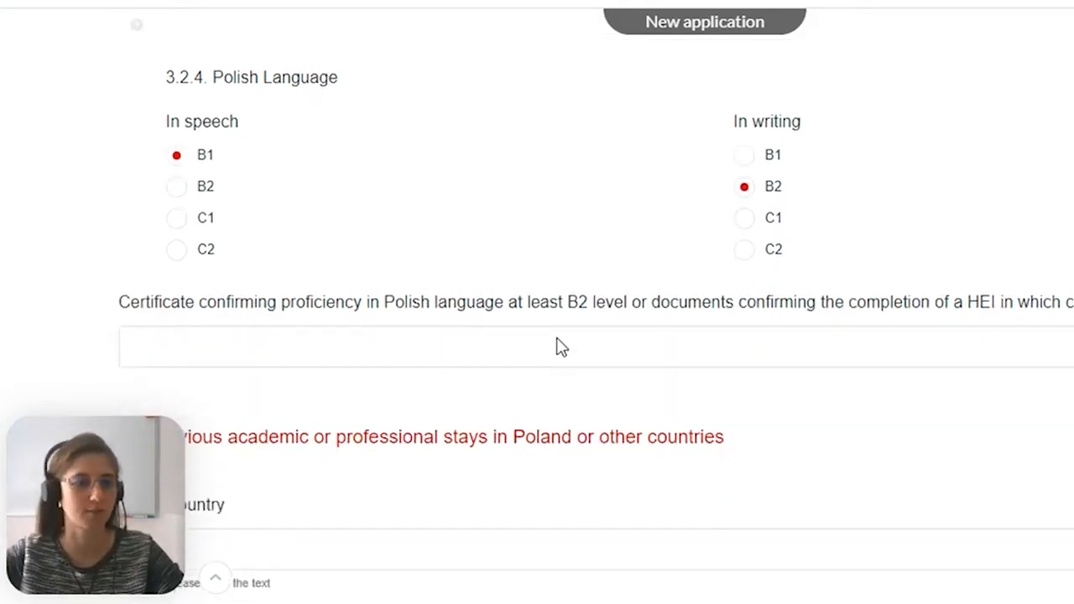
pyautogui.scroll(-1, 556, 338)
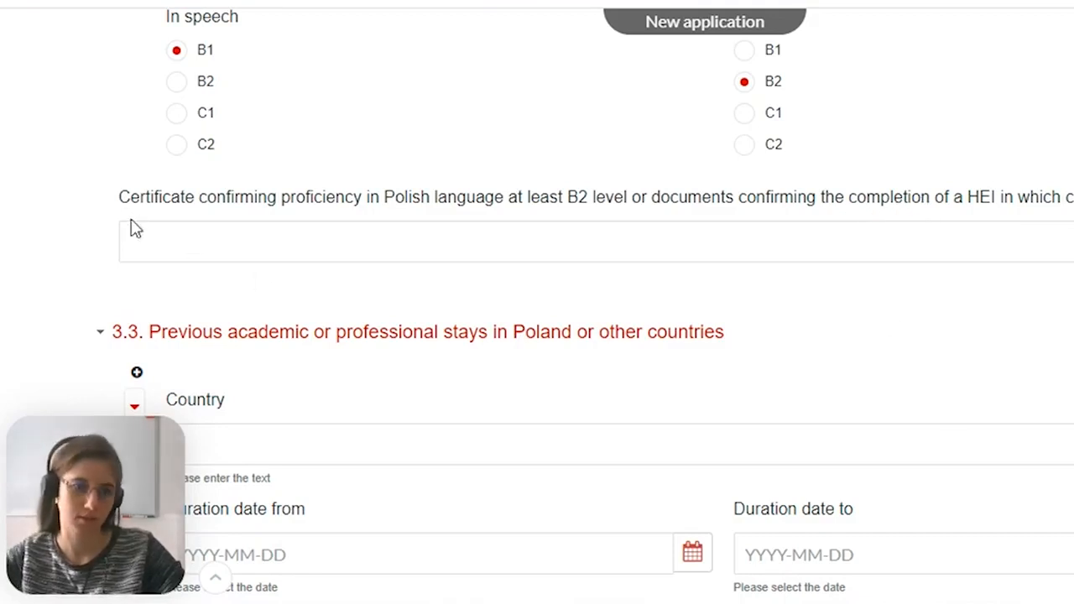
pyautogui.moveTo(125, 218); pyautogui.dragTo(160, 237)
pyautogui.click(160, 240)
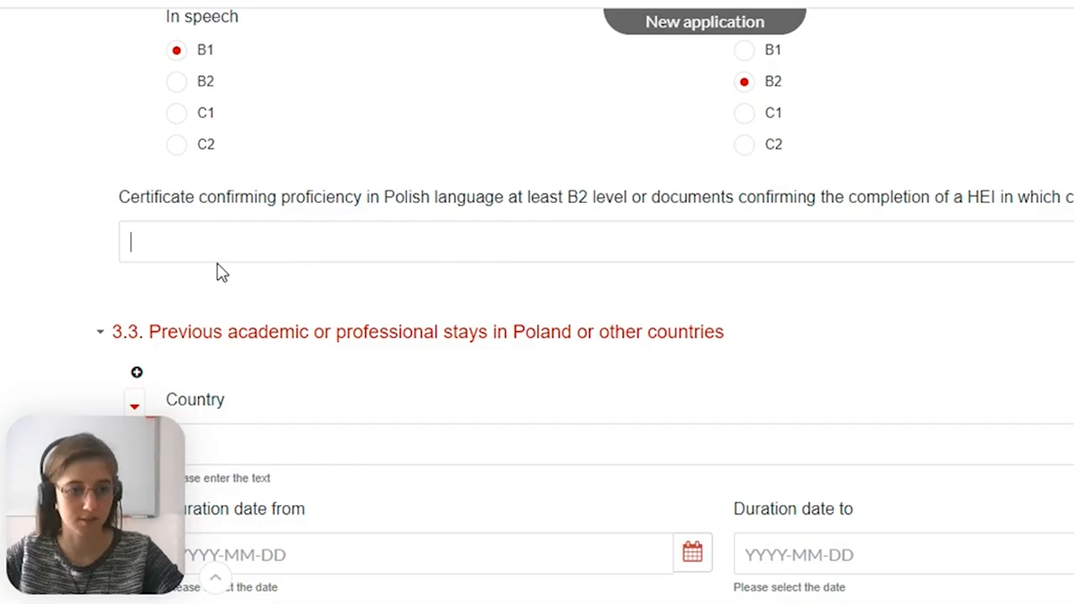
pyautogui.scroll(-1, 250, 261)
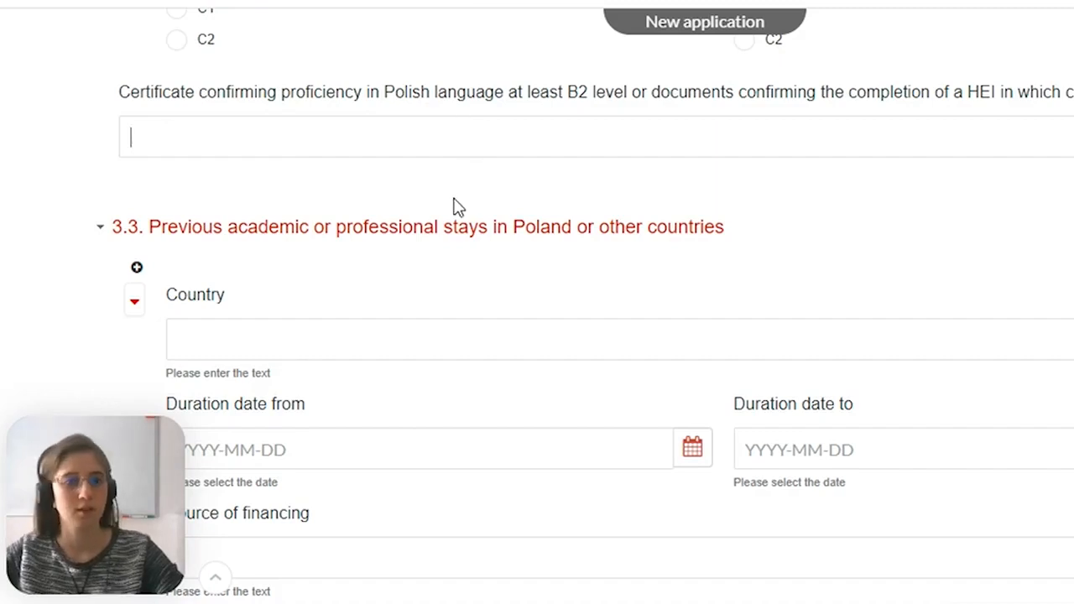
pyautogui.scroll(-1, 330, 227)
pyautogui.scroll(2, 329, 226)
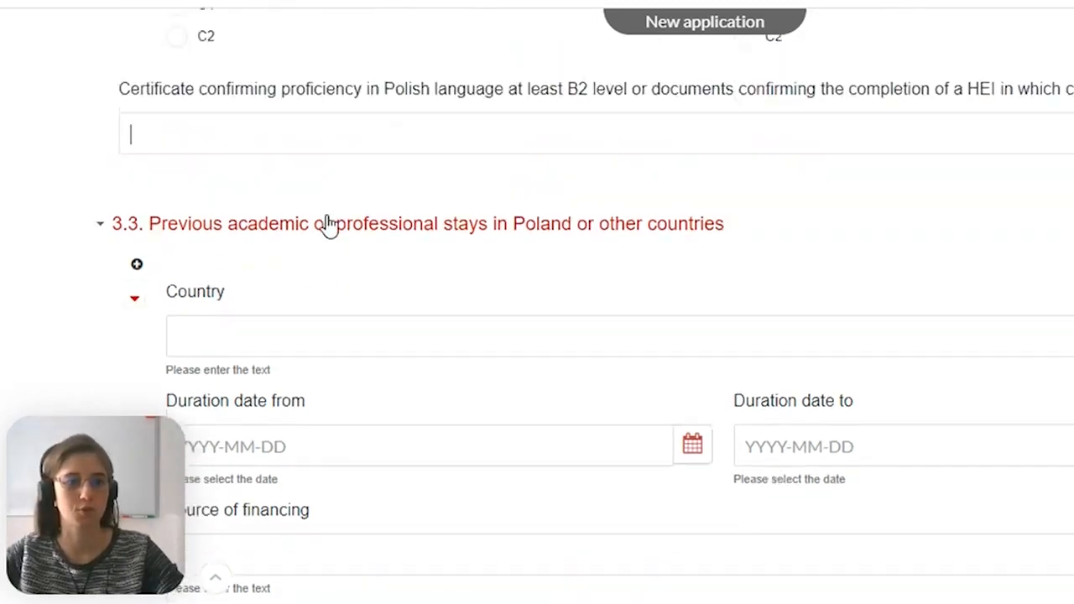
pyautogui.scroll(-1, 323, 232)
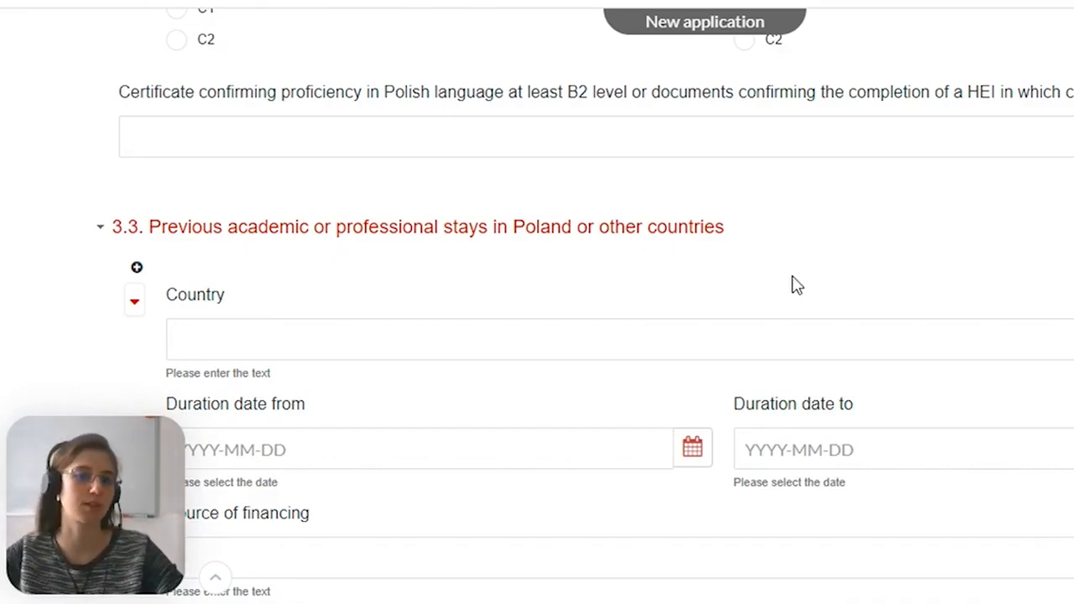
# Enter United States of America as the country of the previous stay in section 3.3
pyautogui.scroll(-1, 793, 284)
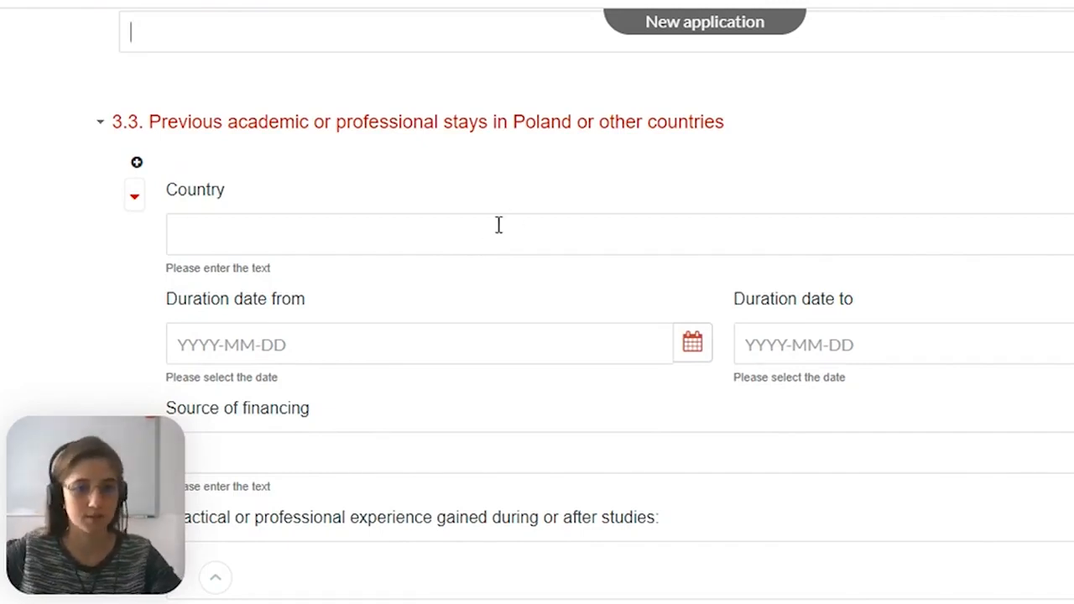
pyautogui.click(494, 227)
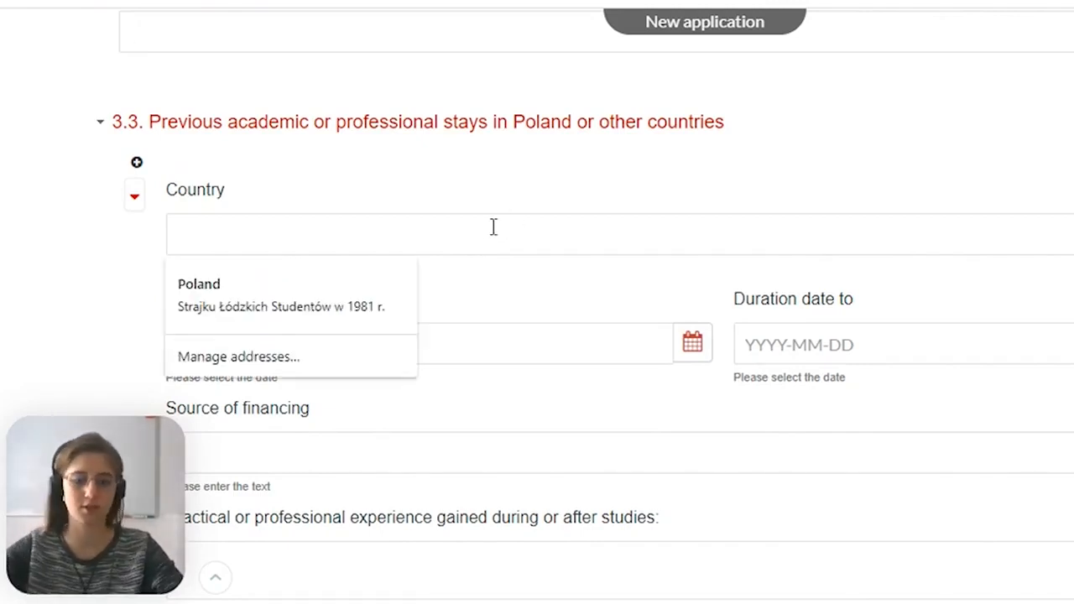
pyautogui.write('United State')
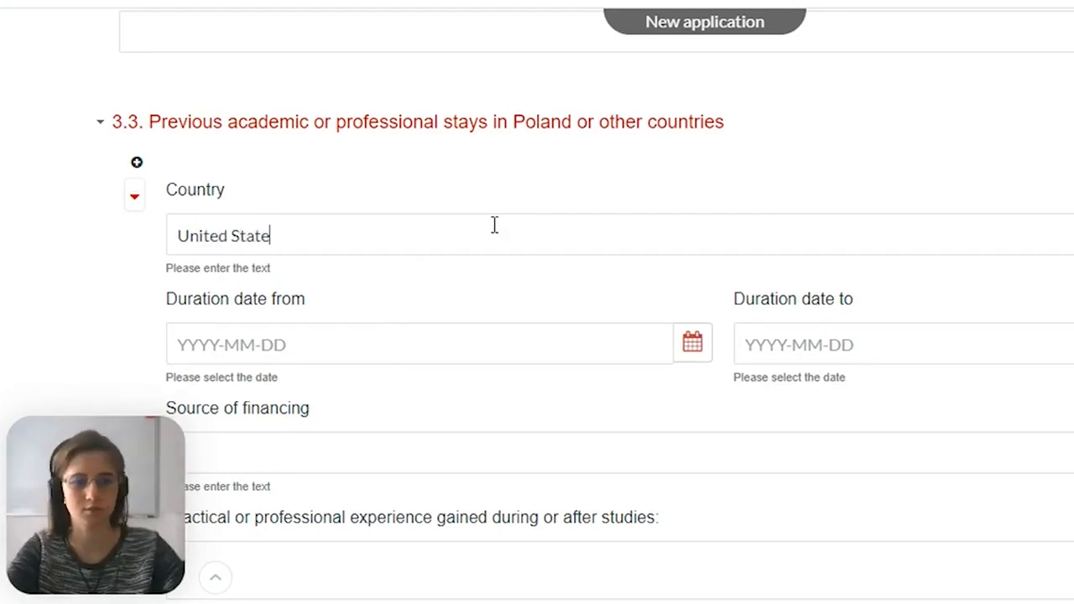
pyautogui.write('s of America')
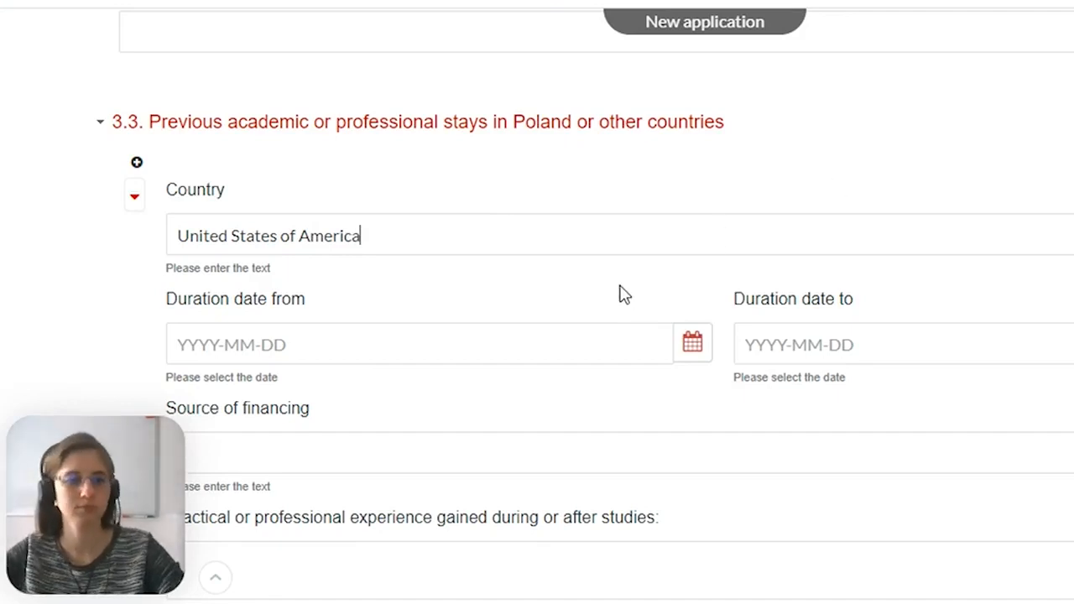
# Set the duration of the previous stay from 2021-05-07 to 2021-05-18
pyautogui.scroll(-1, 587, 281)
pyautogui.click(261, 237)
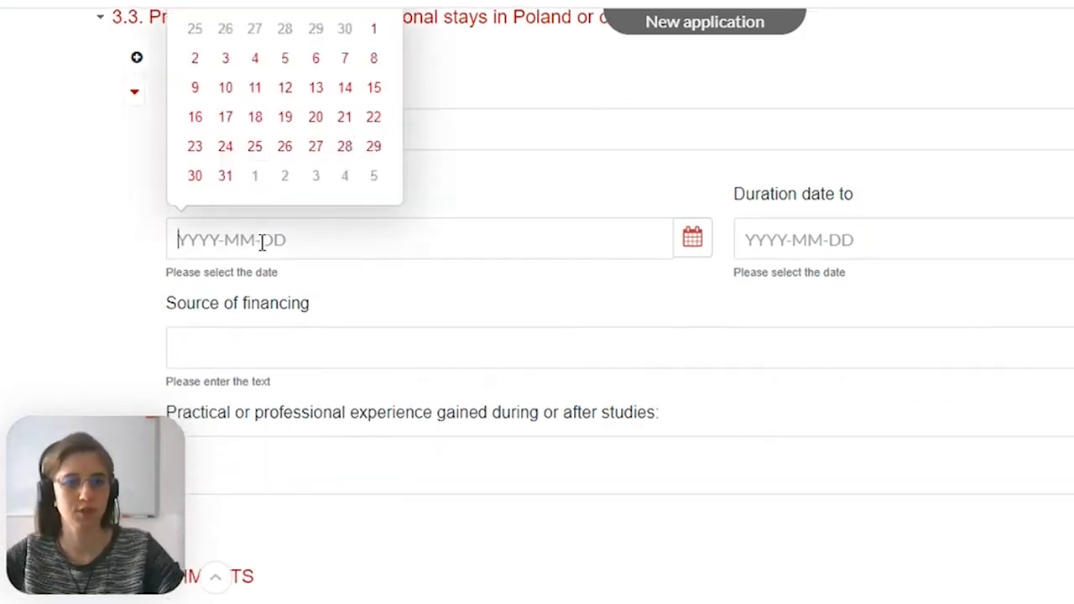
pyautogui.click(344, 57)
pyautogui.click(901, 237)
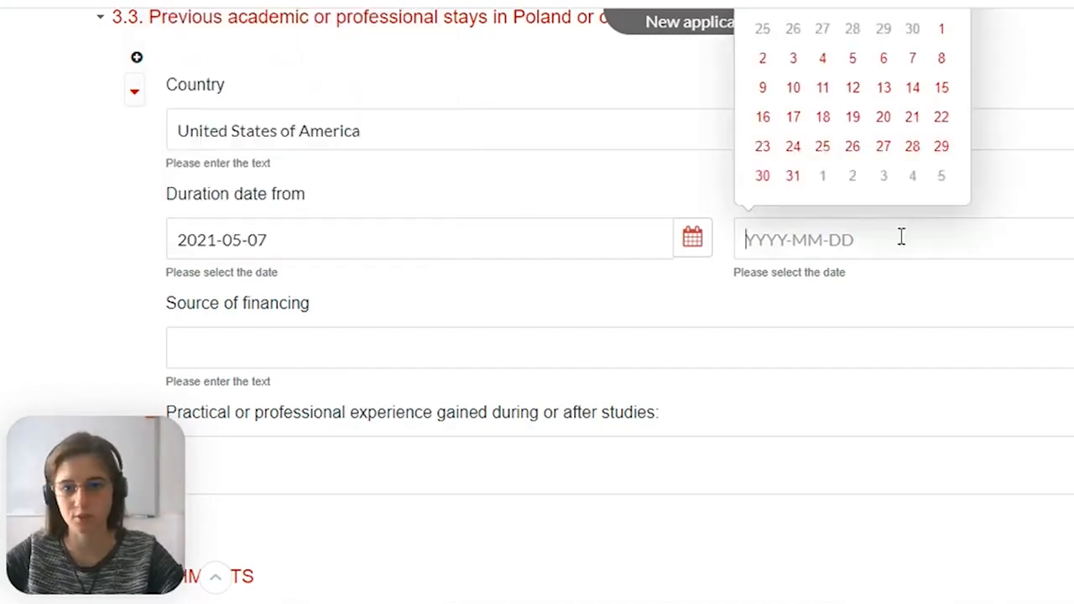
pyautogui.click(812, 111)
# Enter "Merit Scholarship financed by US Department of State" as the source of financing for the stay
pyautogui.scroll(-1, 466, 331)
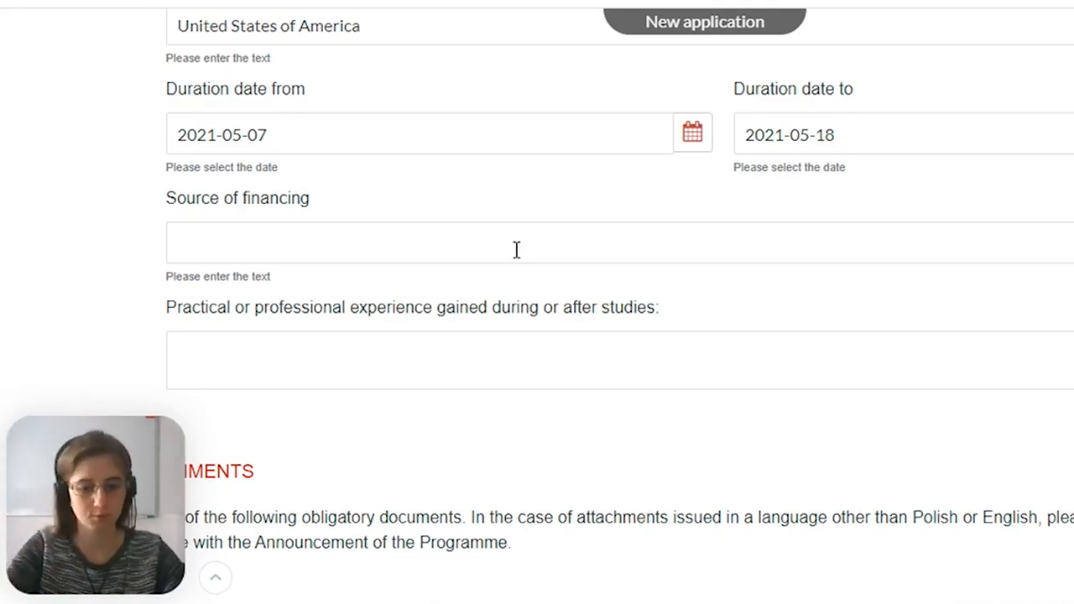
pyautogui.write('erit Scholarship ffinance')
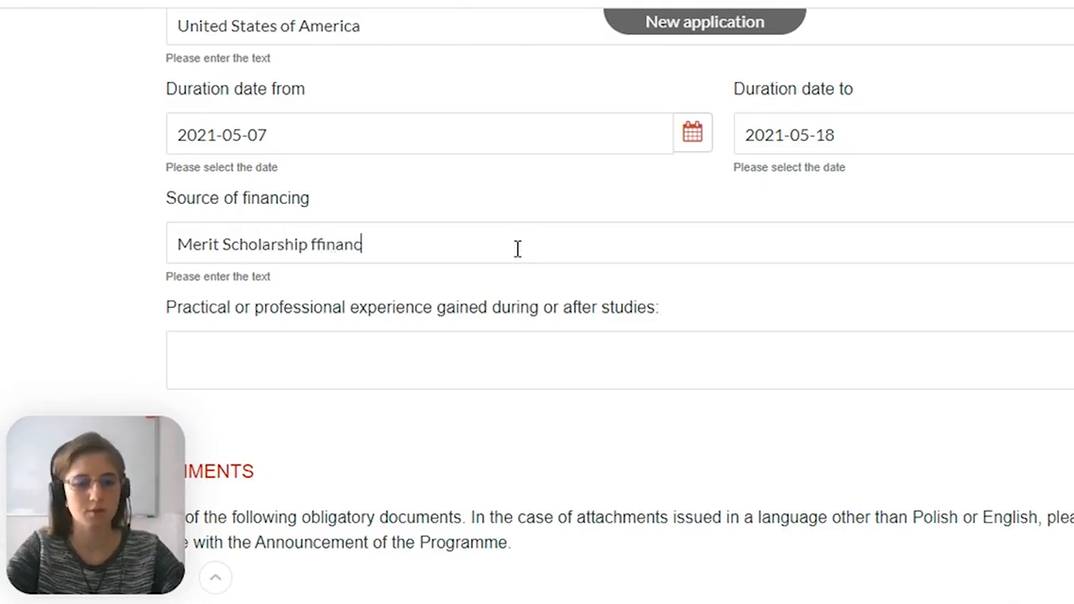
pyautogui.press('BackSpace')
pyautogui.press('BackSpace')
pyautogui.press('BackSpace')
pyautogui.press('BackSpace')
pyautogui.press('BackSpace')
pyautogui.press('BackSpace')
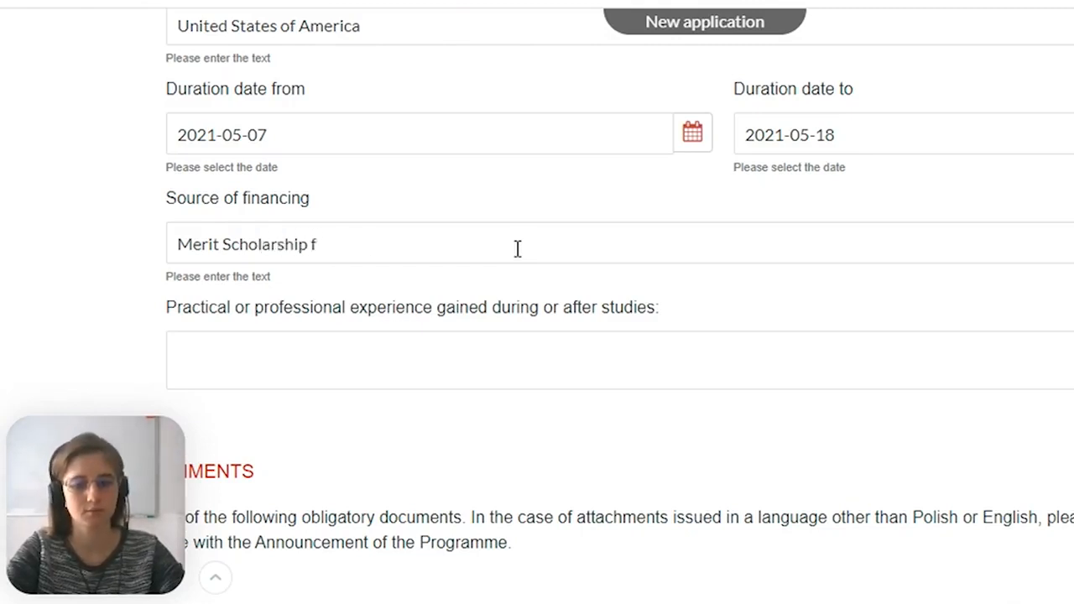
pyautogui.write('inanced ')
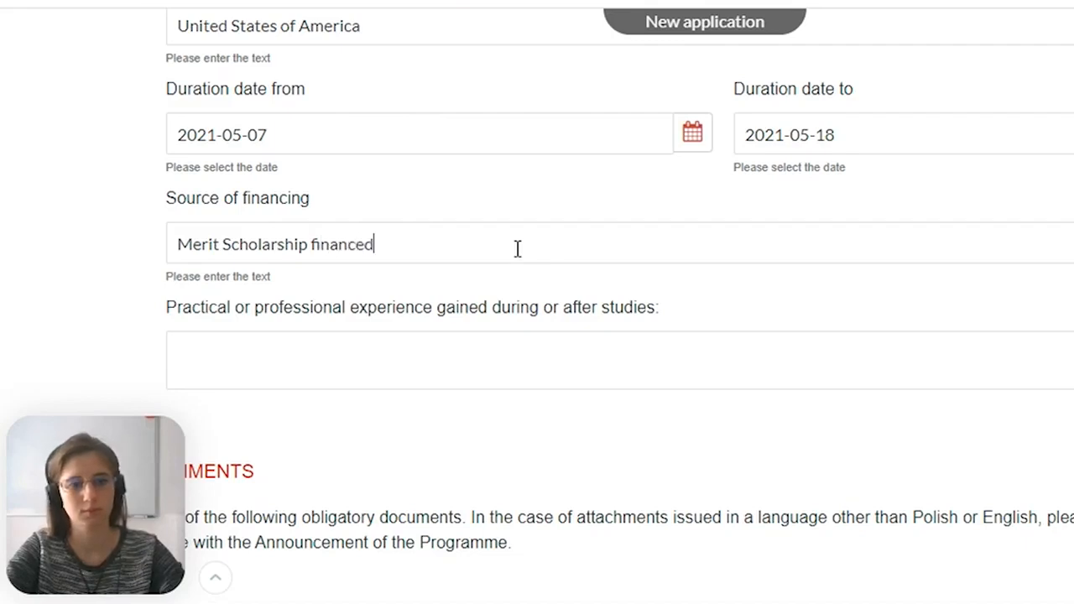
pyautogui.write('by US Department of State')
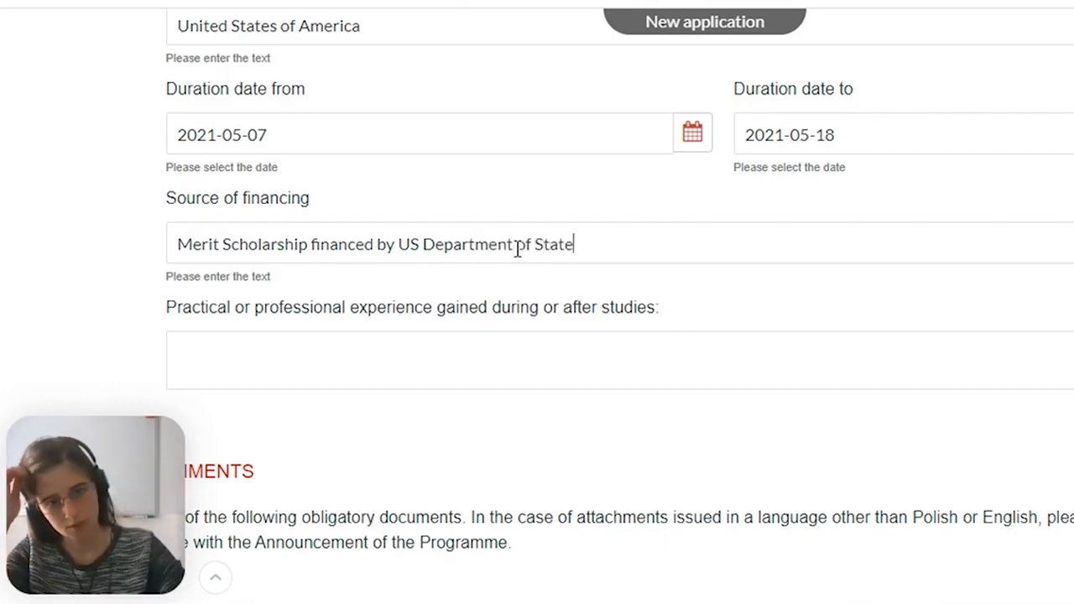
# Examine the section 3.3 field for practical or professional experience gained during or after studies
pyautogui.scroll(-1, 439, 340)
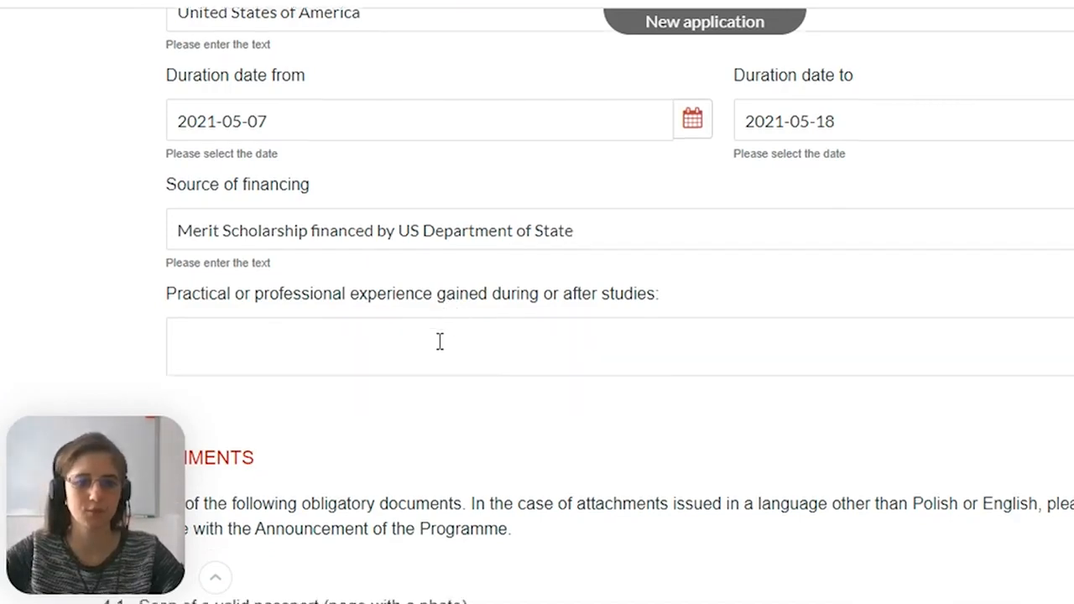
pyautogui.click(364, 244)
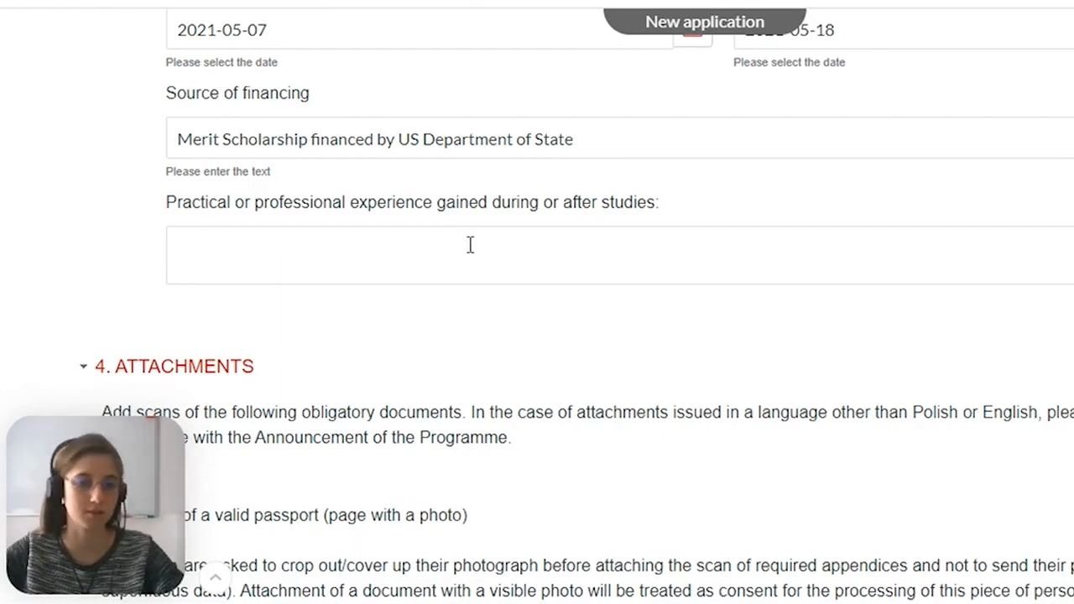
pyautogui.scroll(-1, 482, 249)
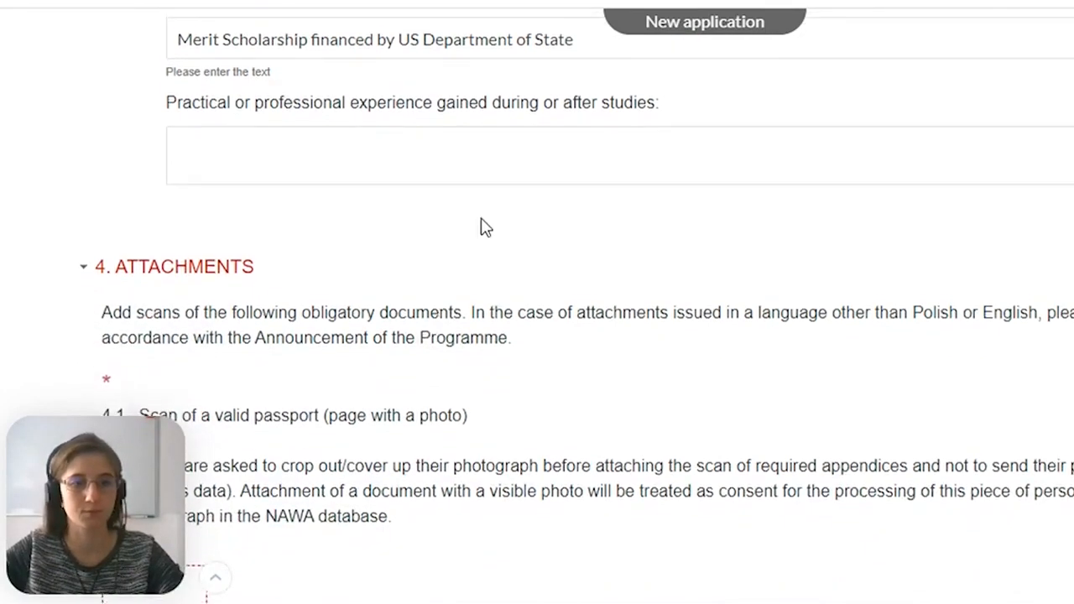
pyautogui.scroll(1, 482, 252)
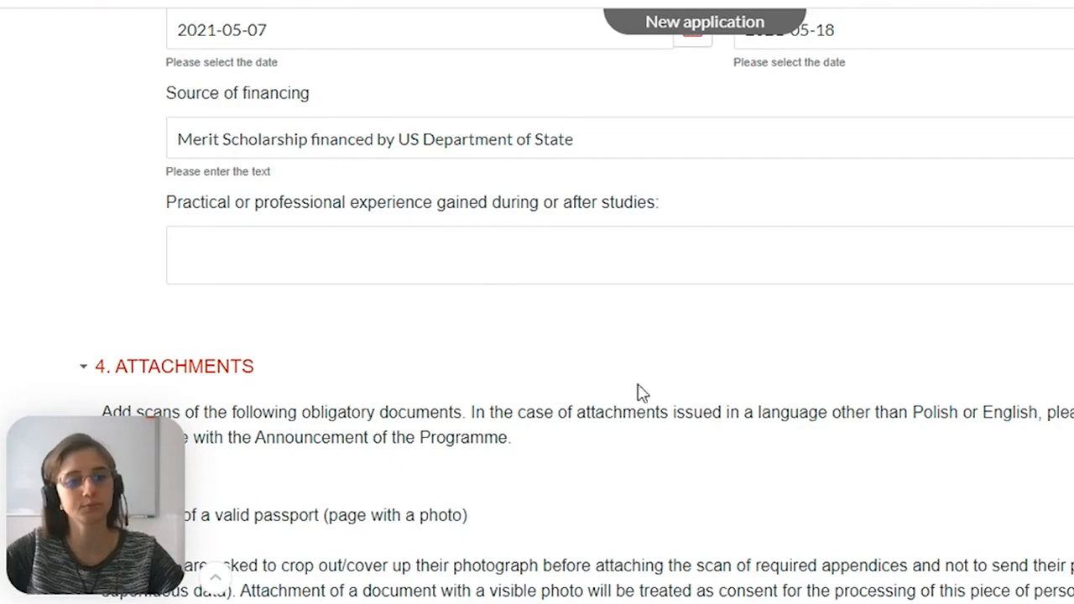
pyautogui.scroll(-1, 503, 149)
pyautogui.scroll(-1, 503, 151)
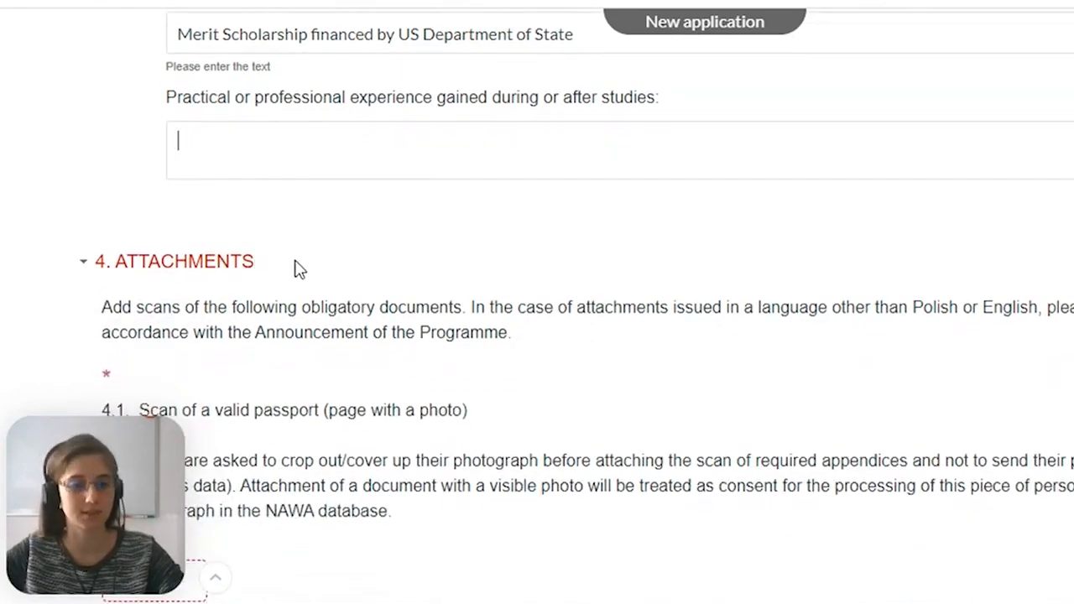
# Read the introduction of section 4 Attachments and the 4.1 requirements for the scan of a valid passport
pyautogui.scroll(-1, 299, 266)
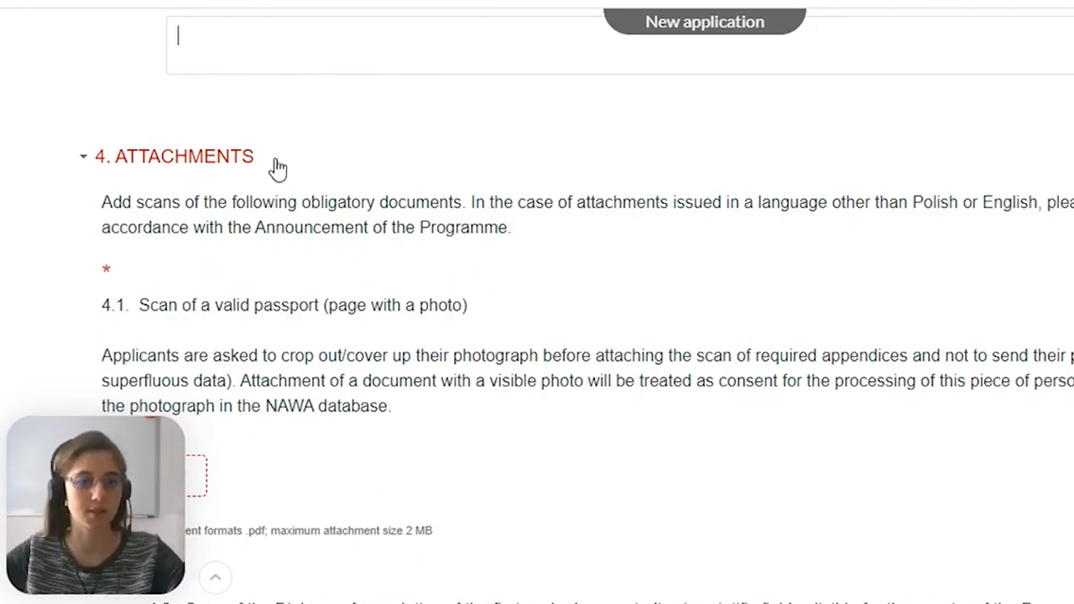
pyautogui.scroll(-1, 277, 166)
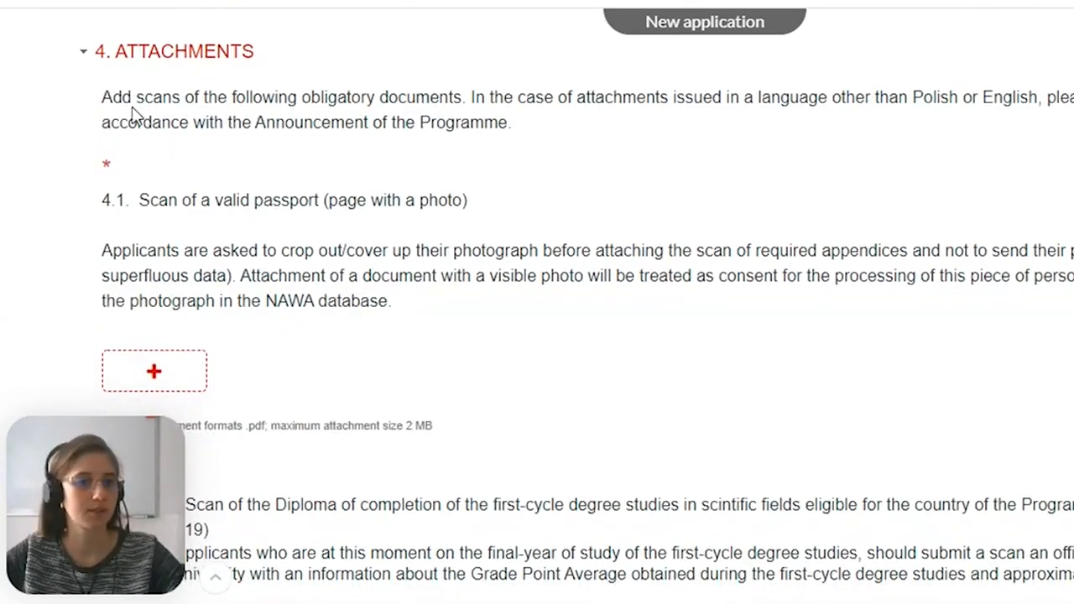
pyautogui.moveTo(140, 101); pyautogui.dragTo(458, 90)
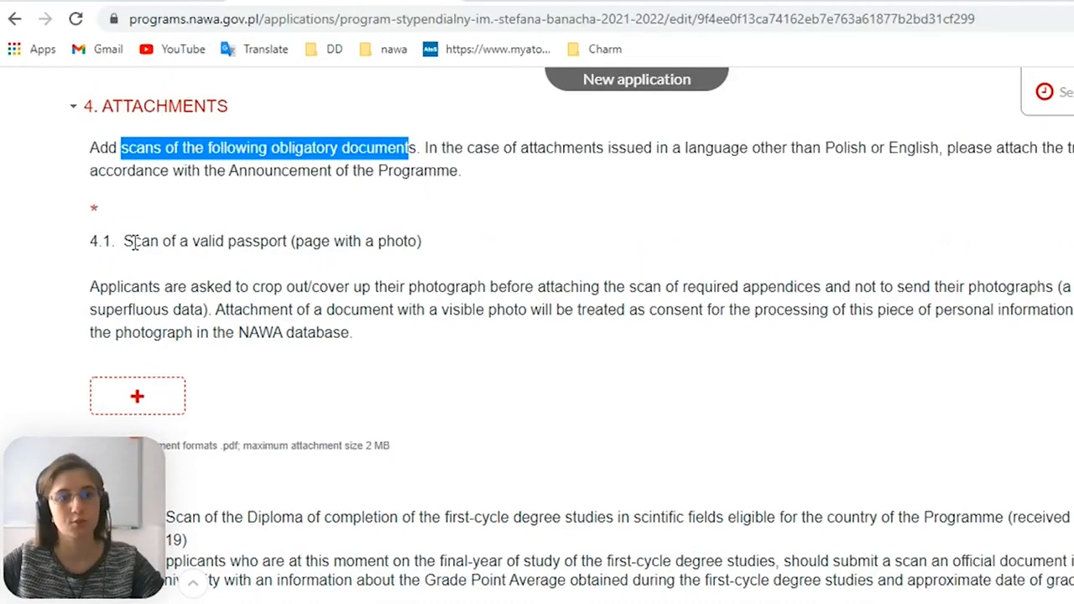
pyautogui.moveTo(126, 243); pyautogui.dragTo(293, 242)
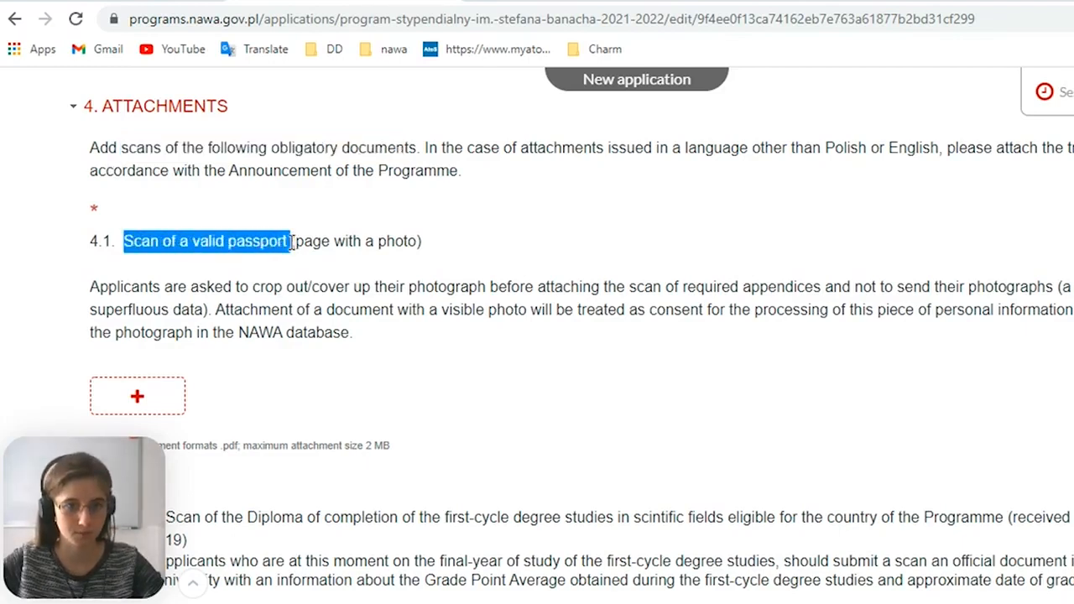
pyautogui.moveTo(410, 241); pyautogui.dragTo(319, 259)
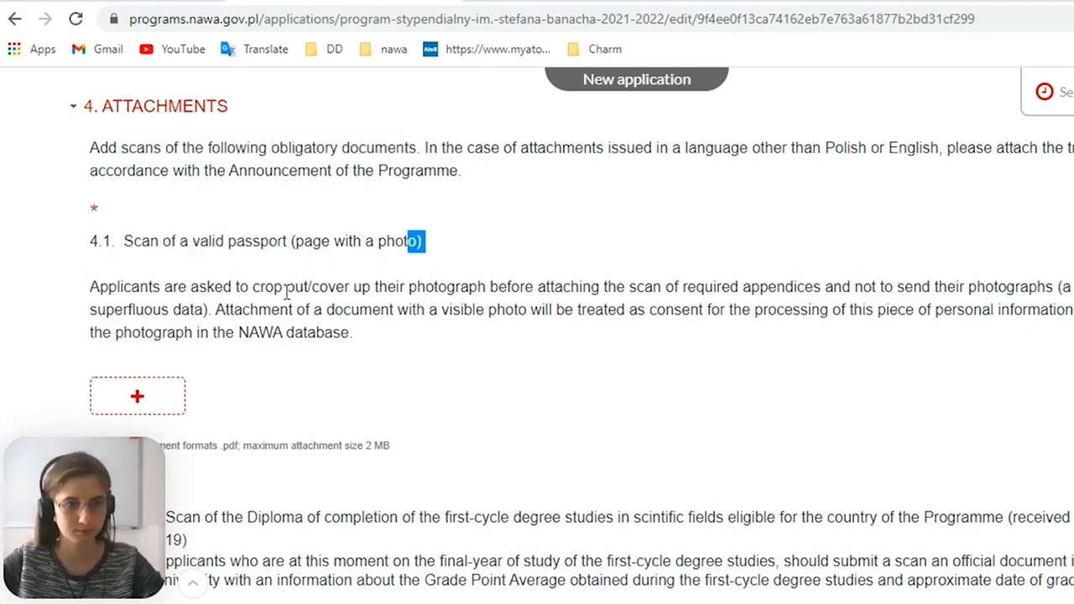
pyautogui.scroll(-2, 256, 307)
pyautogui.scroll(1, 252, 303)
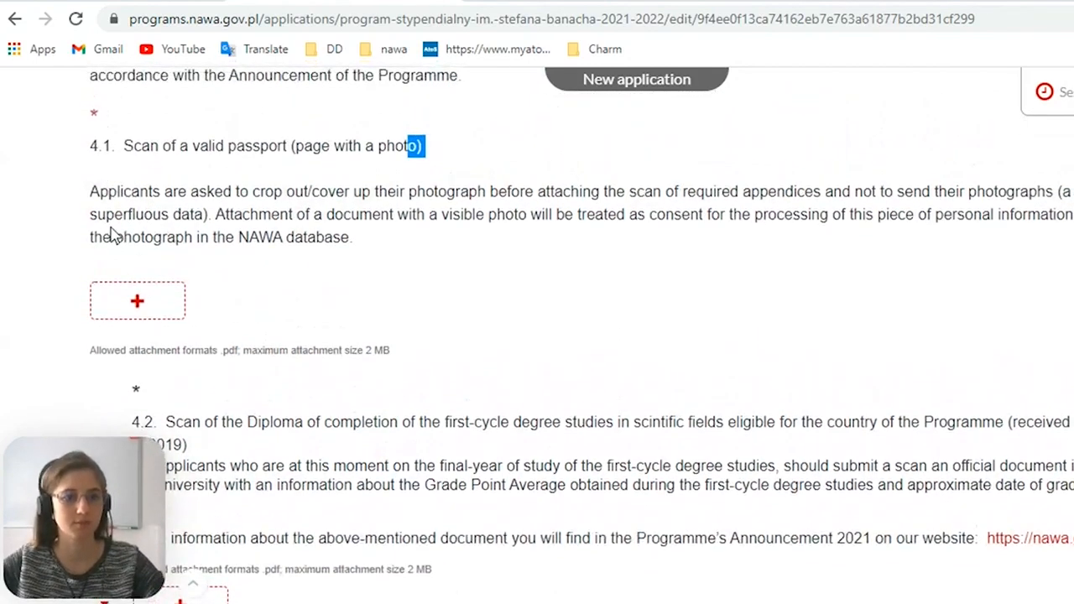
# Review the 4.2 first-cycle diploma scan and 4.2.1 diploma supplement attachment requirements
pyautogui.scroll(-2, 178, 194)
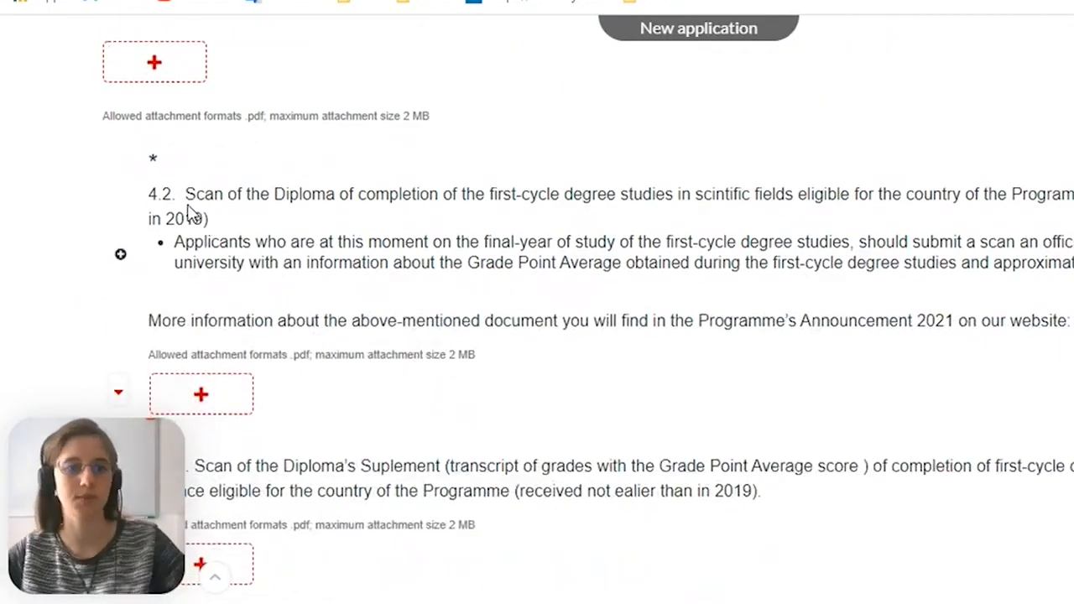
pyautogui.moveTo(204, 195); pyautogui.dragTo(507, 204)
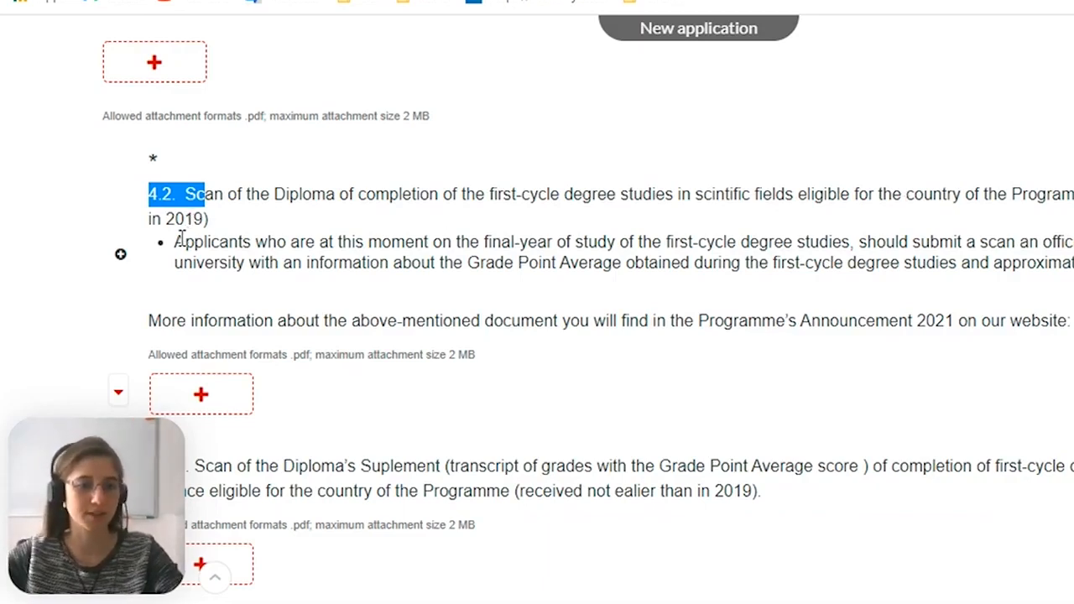
pyautogui.scroll(-1, 178, 244)
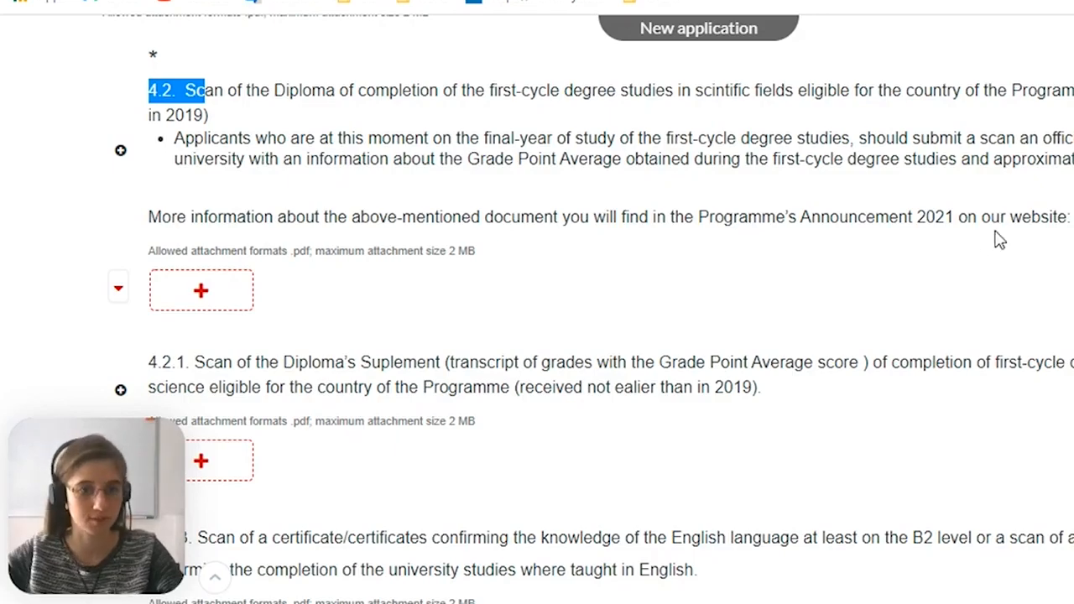
pyautogui.scroll(-1, 523, 256)
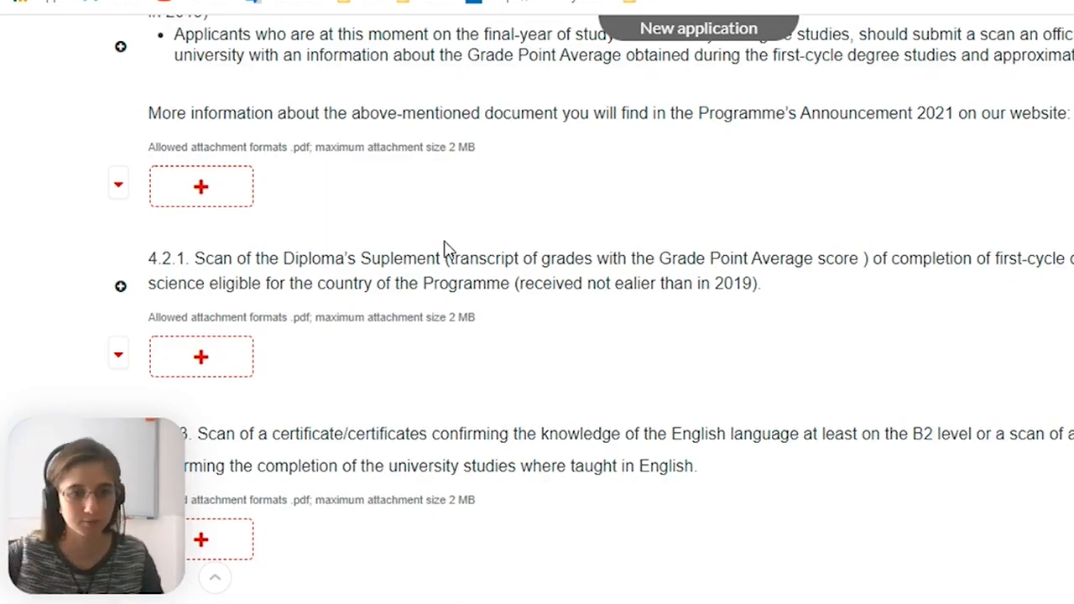
pyautogui.scroll(-2, 470, 254)
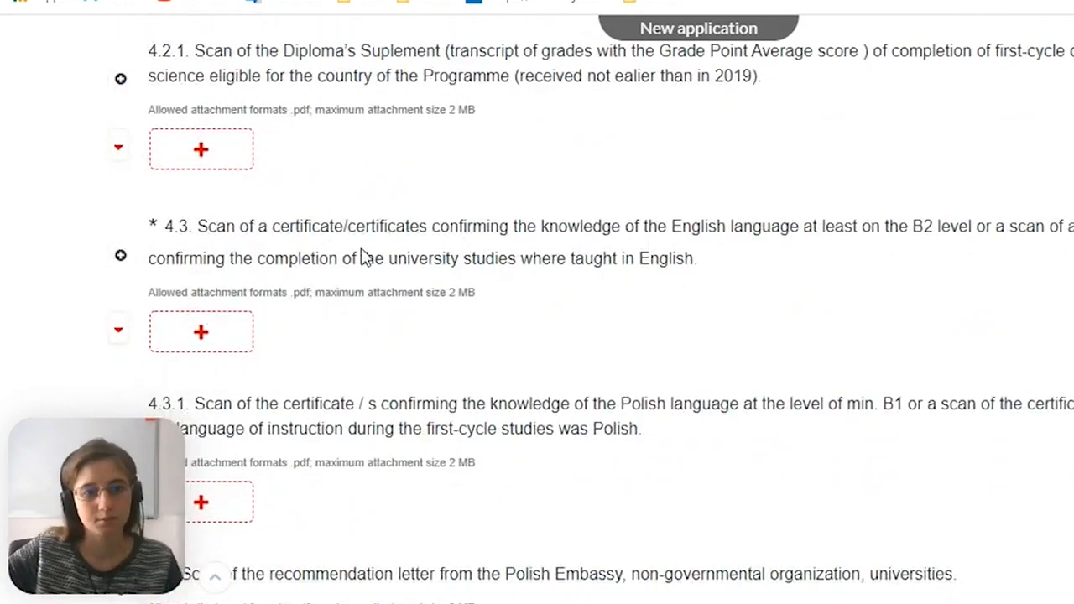
# Examine the 4.3 requirement for an English certificate or proof of university studies taught in English
pyautogui.moveTo(281, 226); pyautogui.dragTo(385, 228)
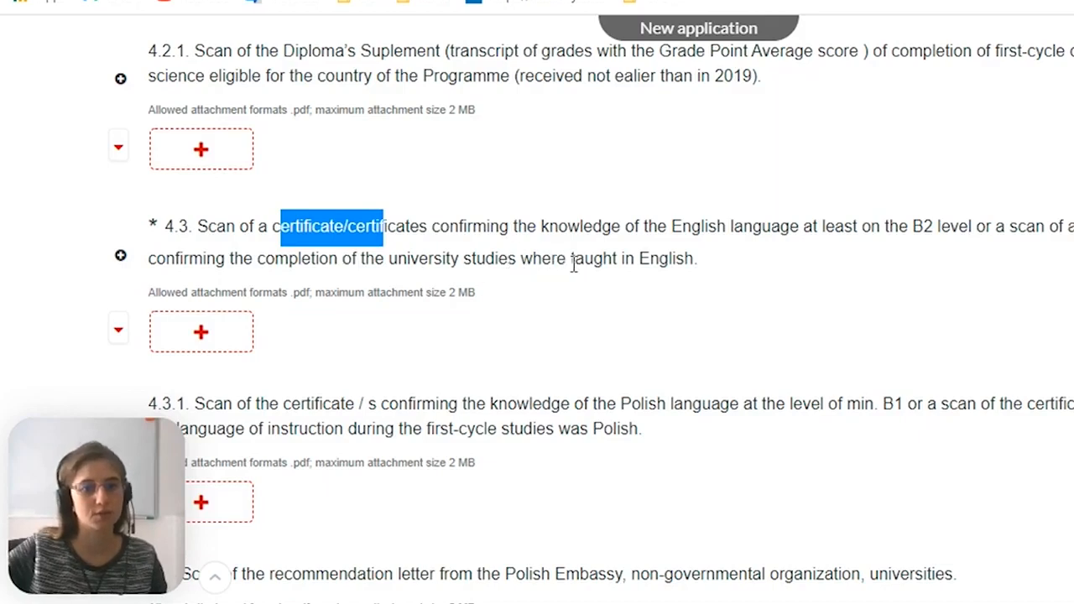
pyautogui.click(985, 229)
pyautogui.moveTo(986, 229); pyautogui.dragTo(201, 222)
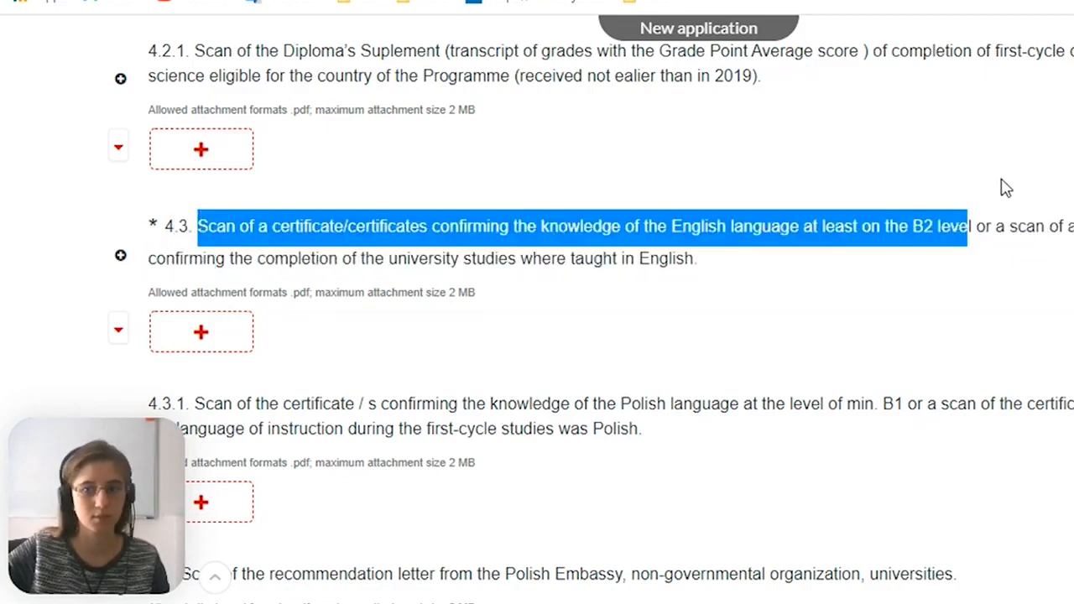
pyautogui.moveTo(1011, 227); pyautogui.dragTo(1019, 261)
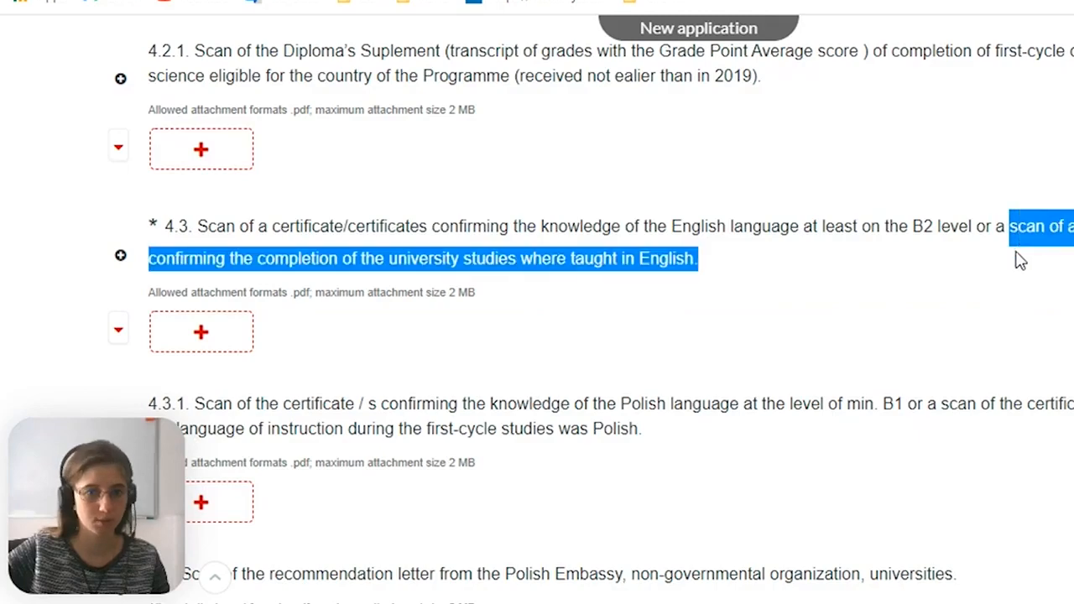
pyautogui.scroll(-1, 507, 360)
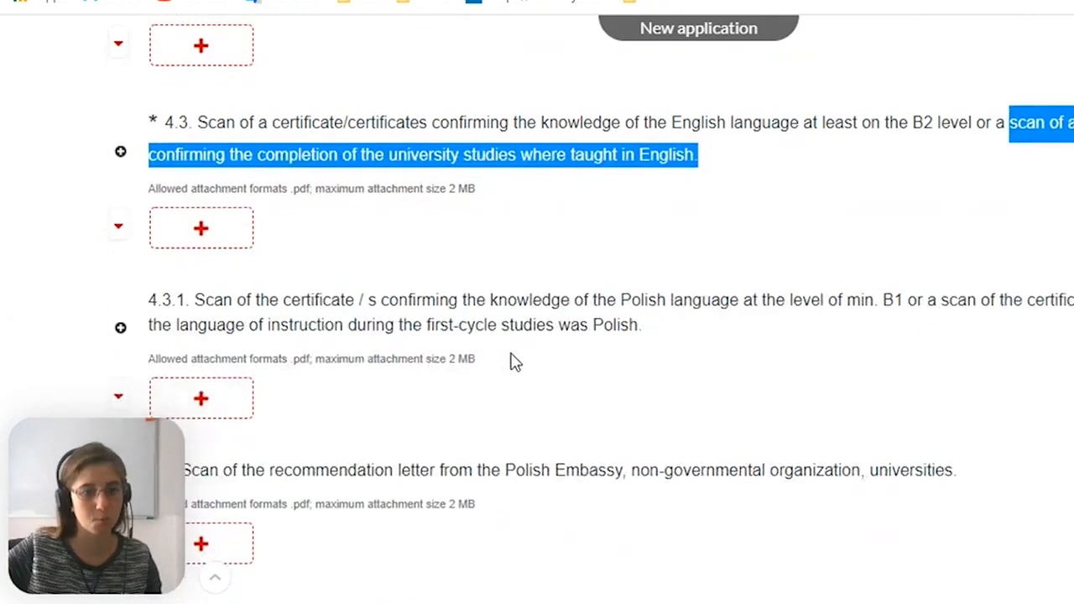
# Review the 4.3.1 Polish language certificate and 4.4 recommendation letter attachment requirements
pyautogui.scroll(-1, 515, 361)
pyautogui.click(468, 209)
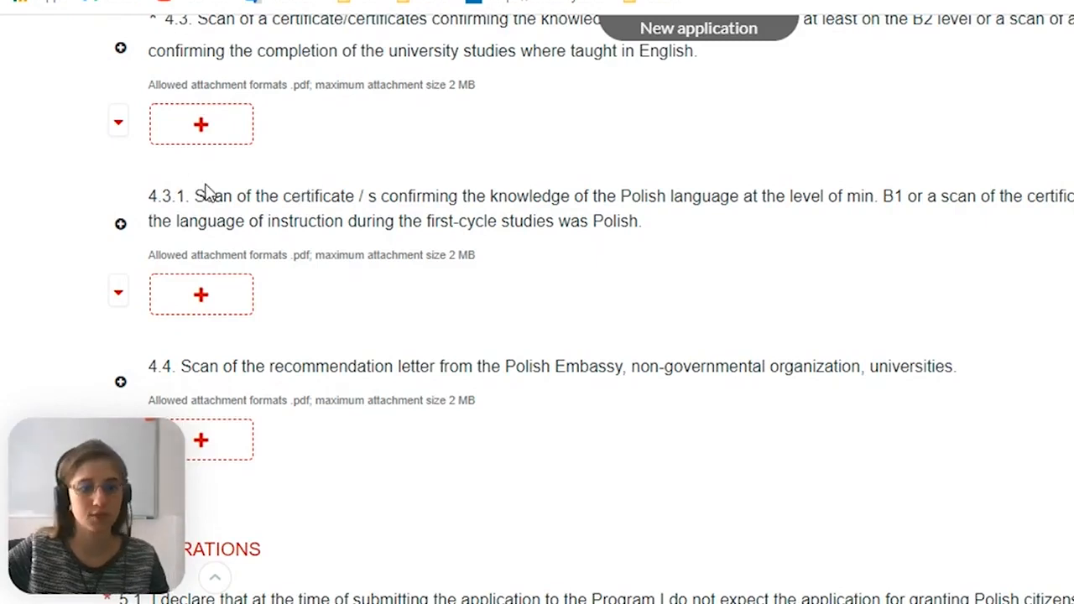
pyautogui.moveTo(194, 195); pyautogui.dragTo(393, 191)
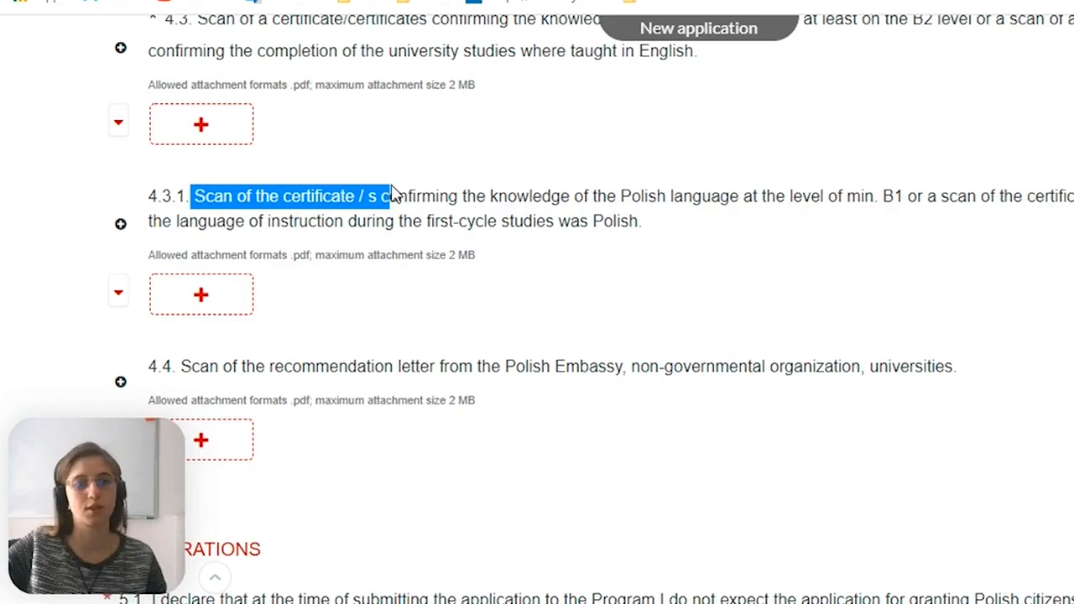
pyautogui.moveTo(419, 195); pyautogui.dragTo(715, 205)
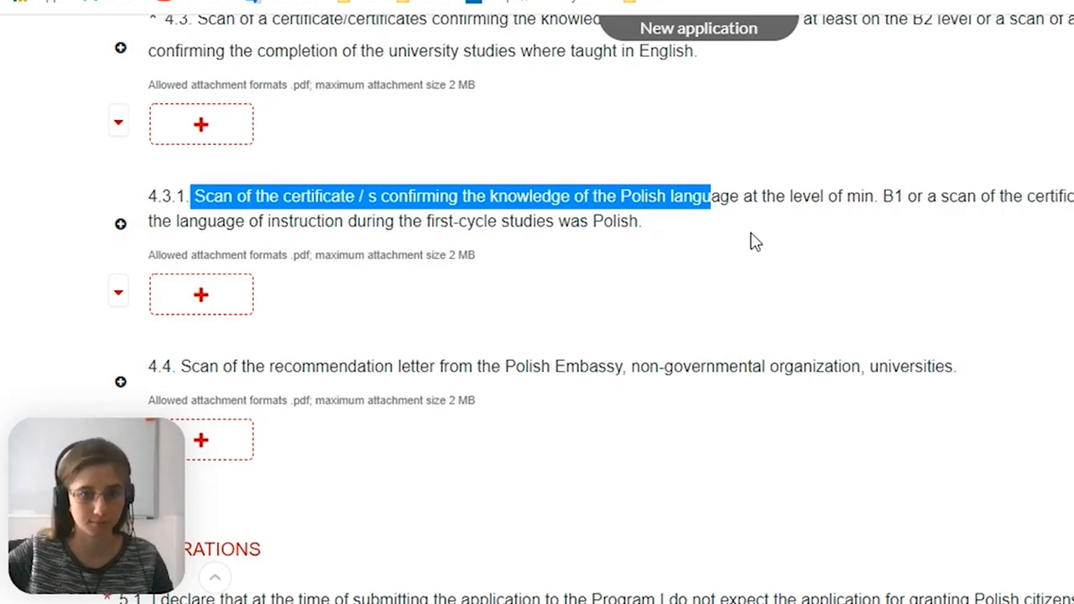
pyautogui.scroll(-1, 535, 263)
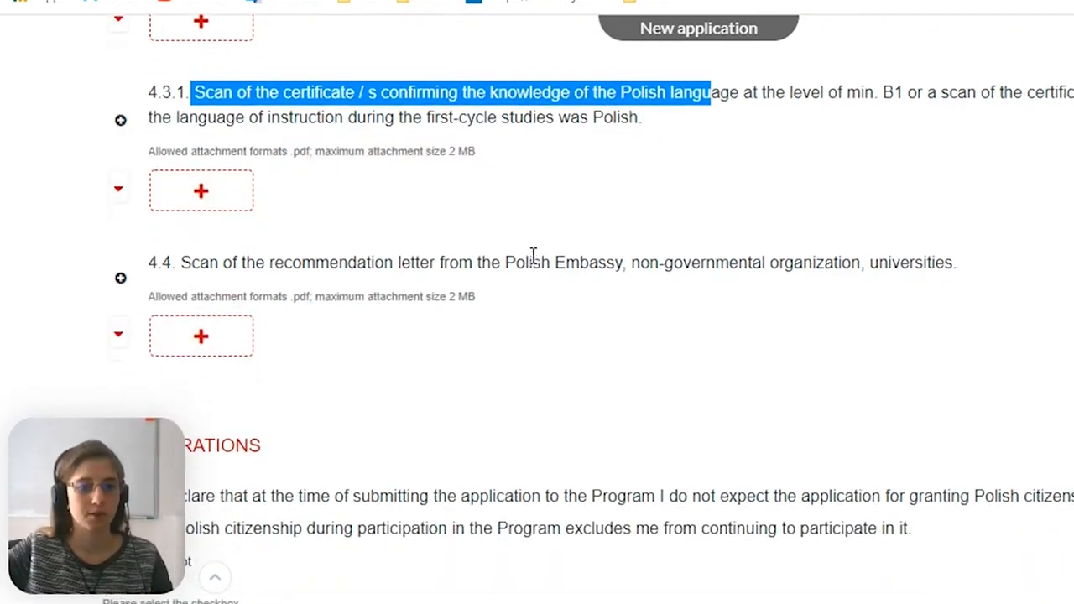
pyautogui.scroll(-1, 512, 277)
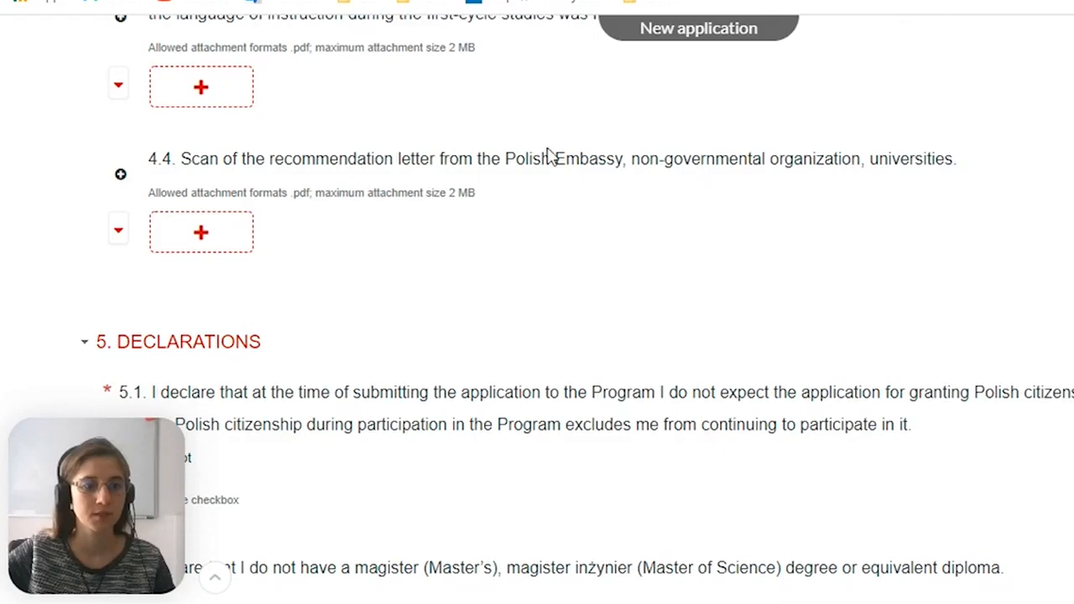
# Look through the declarations and their acceptance checkboxes in section 5 of the application
pyautogui.scroll(-1, 503, 168)
pyautogui.scroll(-1, 486, 178)
pyautogui.scroll(1, 442, 144)
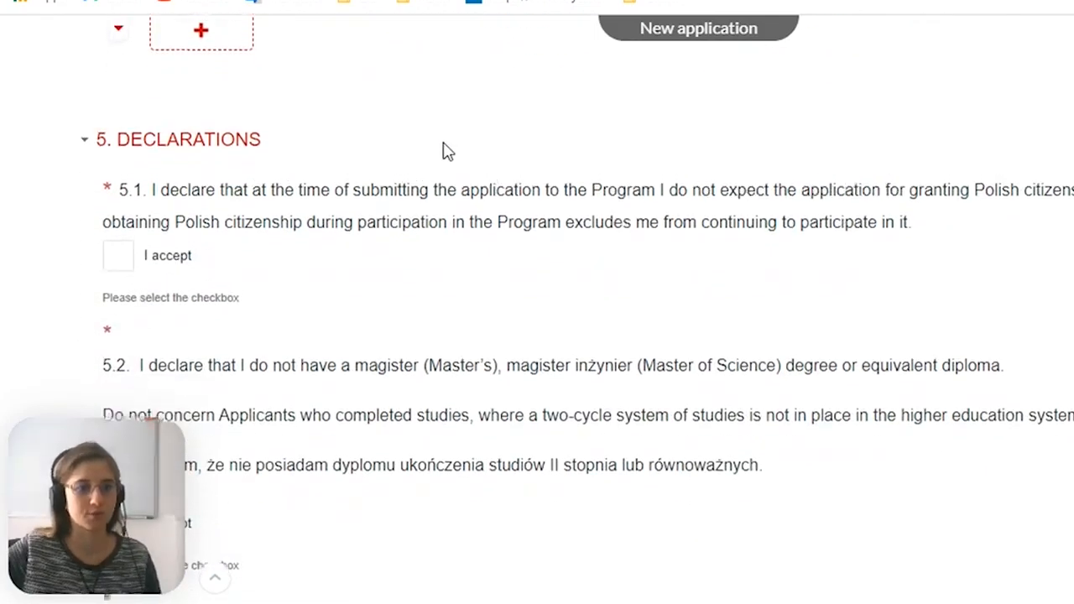
pyautogui.scroll(-1, 440, 145)
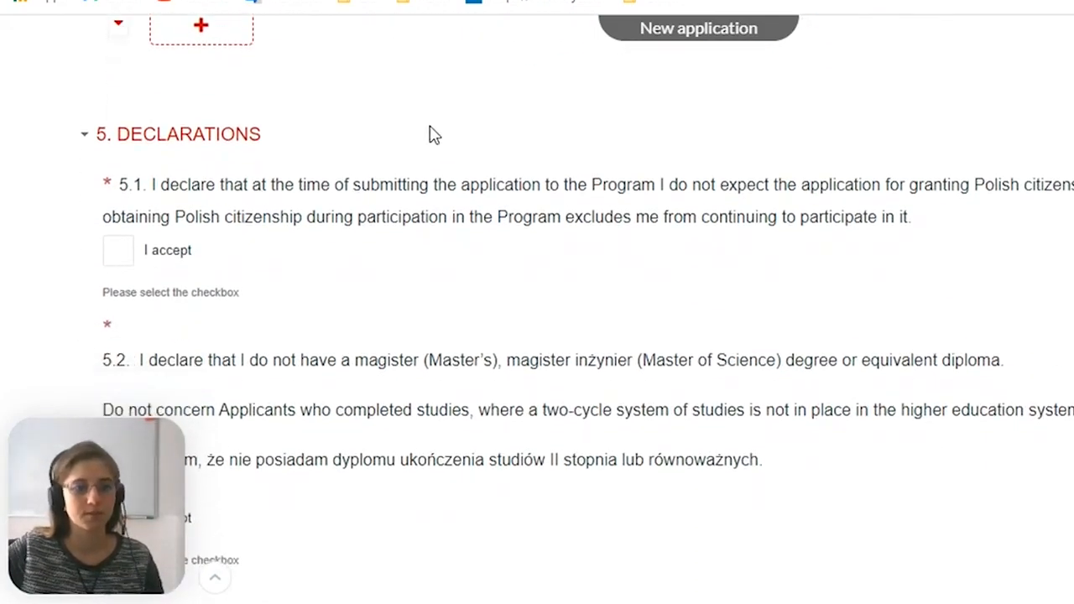
pyautogui.scroll(-2, 431, 136)
pyautogui.scroll(-2, 431, 135)
pyautogui.scroll(2, 431, 137)
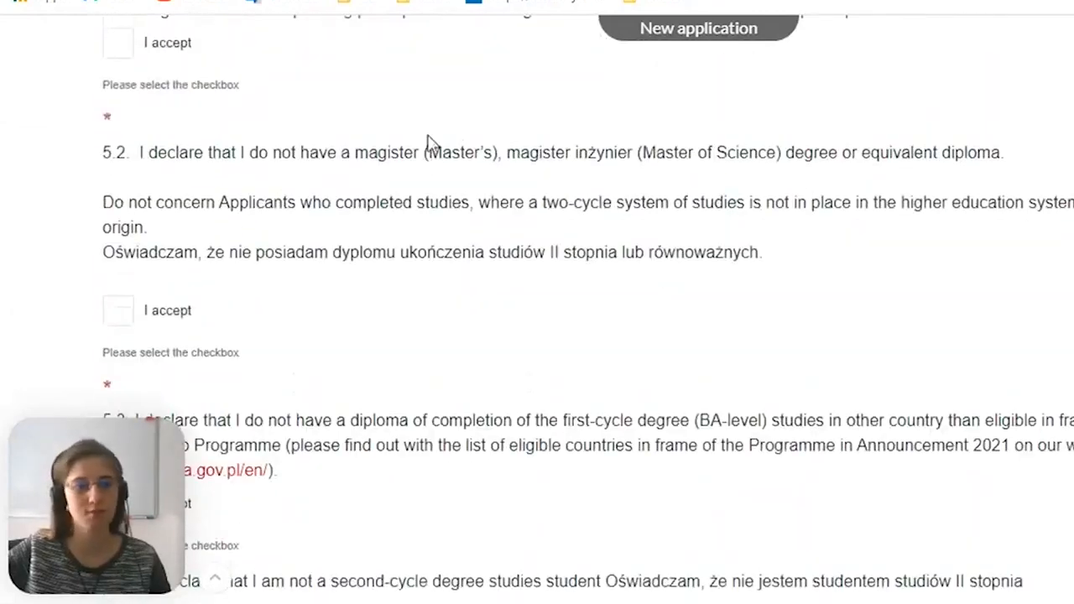
pyautogui.scroll(1, 129, 197)
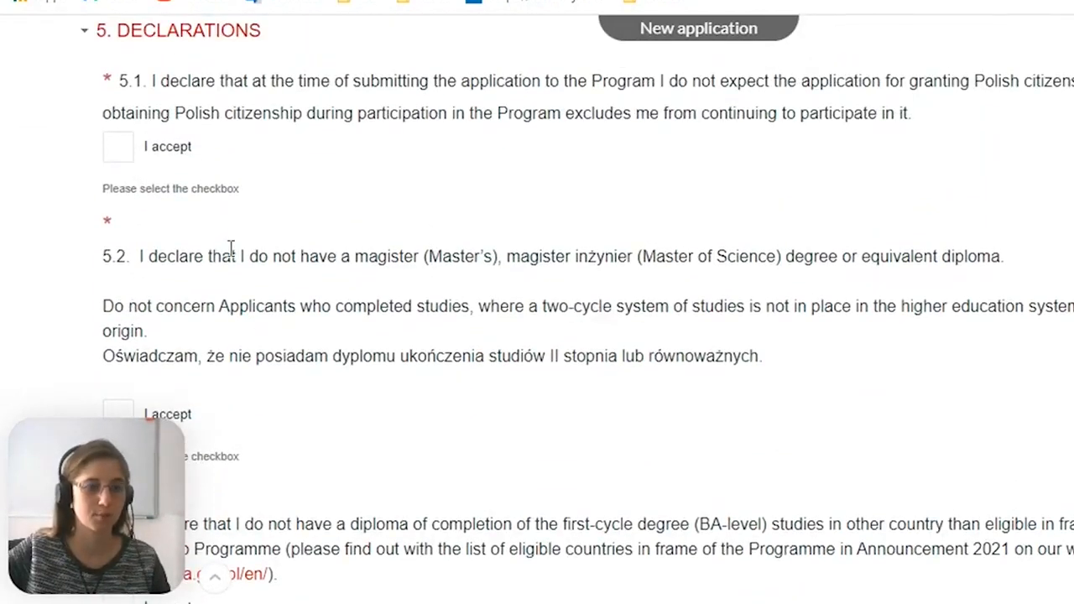
pyautogui.scroll(1, 216, 245)
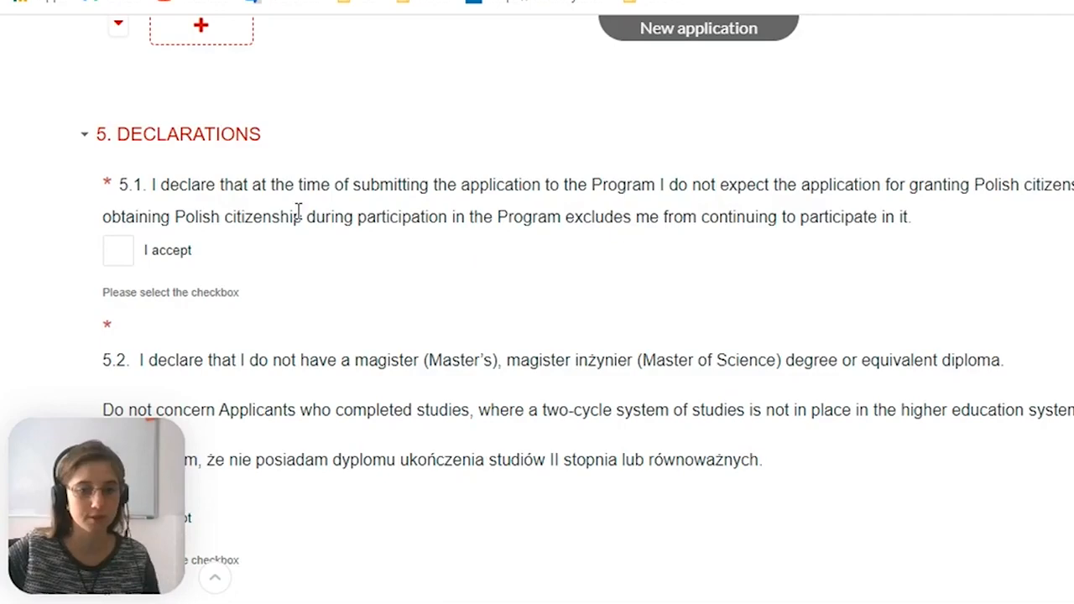
pyautogui.scroll(-3, 139, 253)
pyautogui.scroll(-8, 143, 248)
pyautogui.scroll(-3, 138, 265)
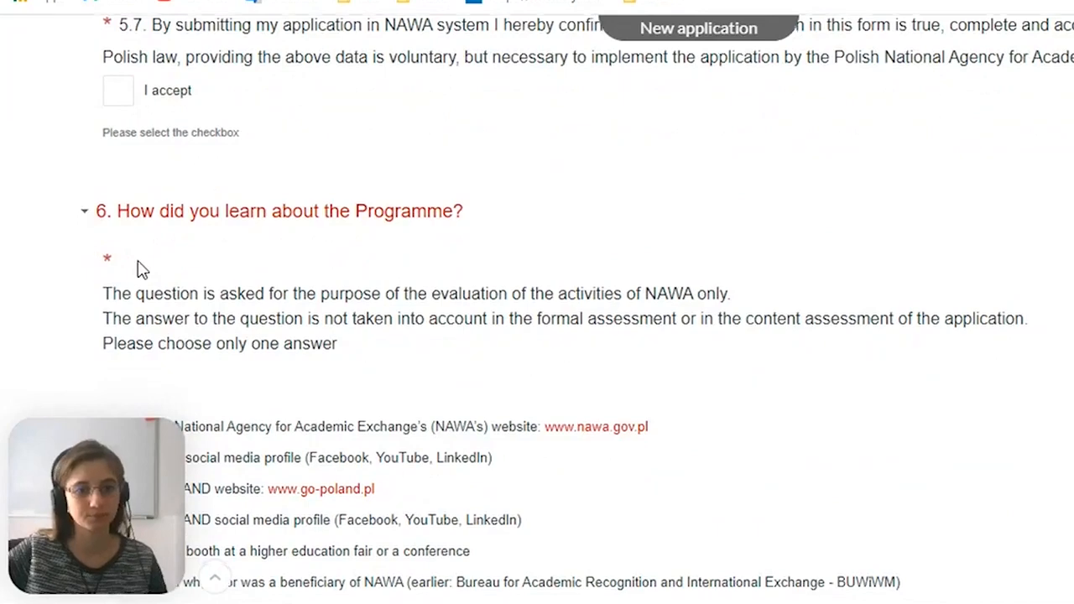
# Review the answer options in section 6 on learning about the Programme and the form's error list below it
pyautogui.scroll(-1, 136, 267)
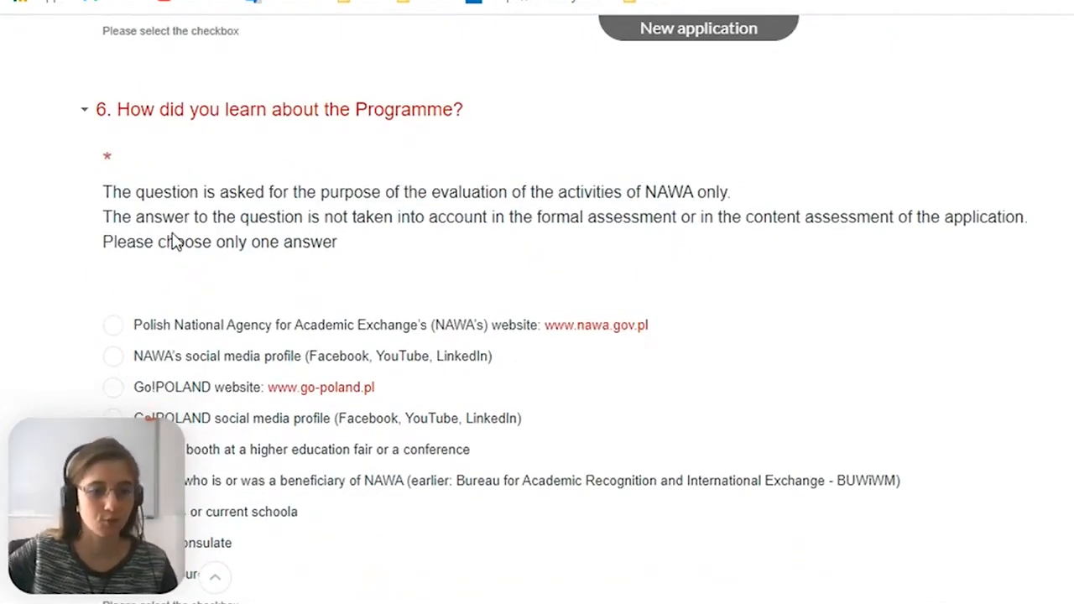
pyautogui.scroll(-1, 176, 238)
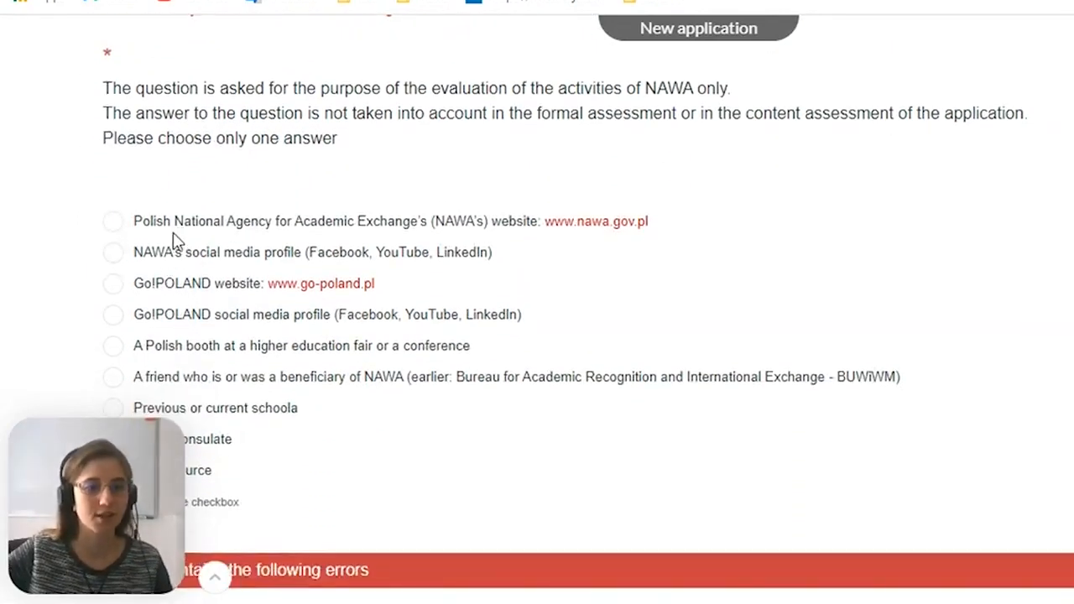
pyautogui.scroll(1, 175, 238)
pyautogui.scroll(1, 172, 239)
pyautogui.scroll(-4, 174, 239)
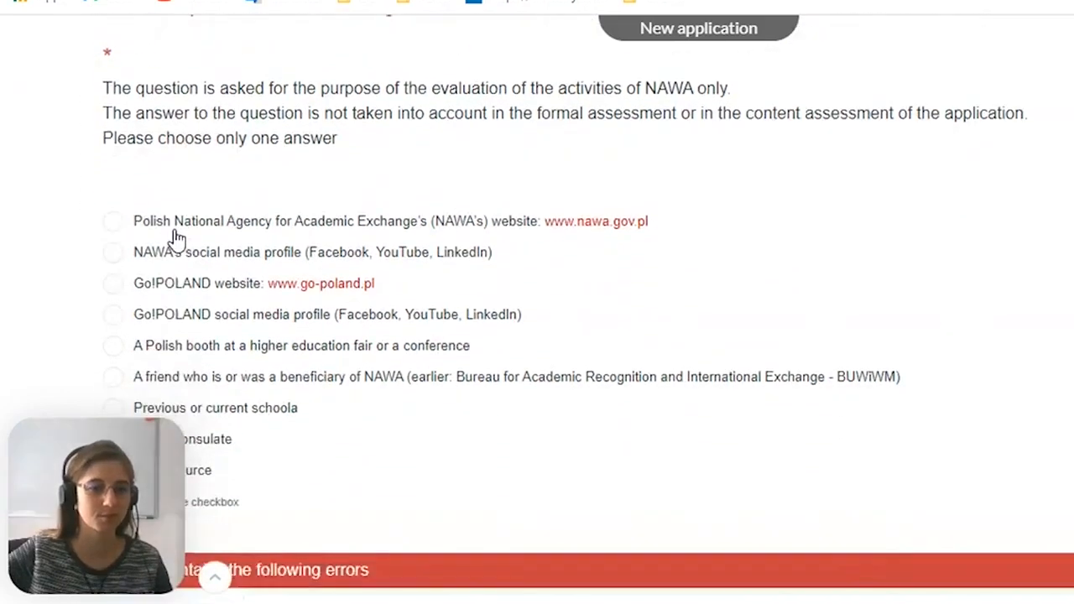
pyautogui.scroll(-2, 181, 237)
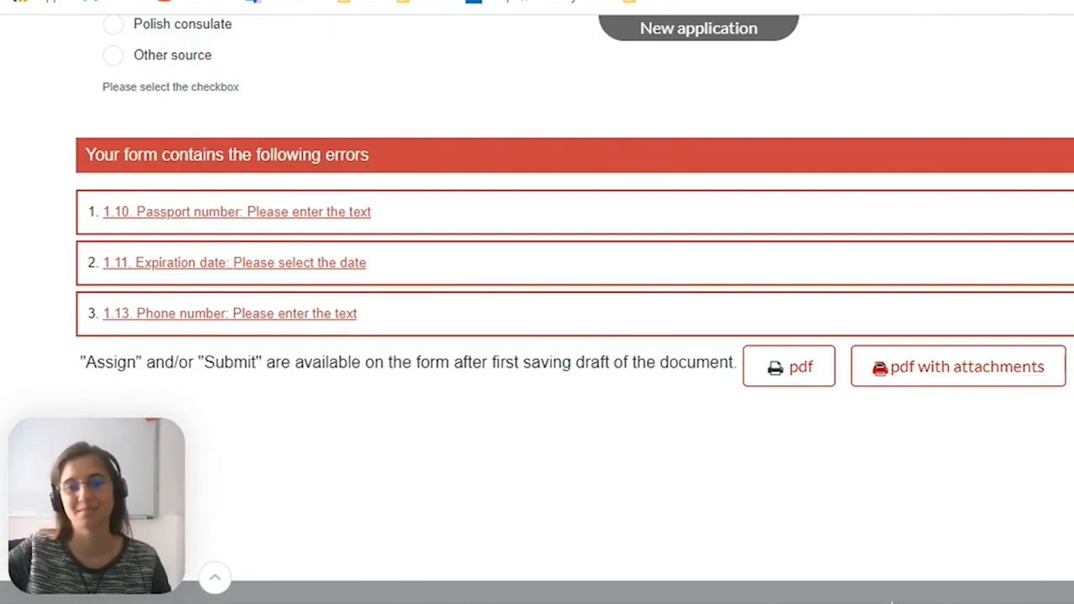
pyautogui.scroll(1, 574, 306)
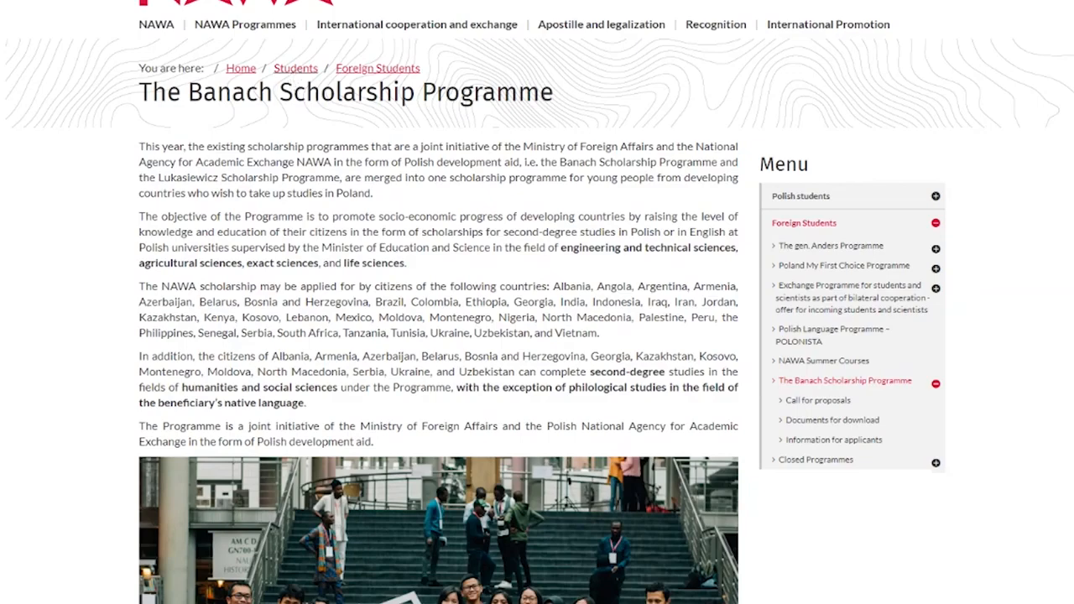
# Look through the Banach Scholarship Programme page on the NAWA website down to its call for proposals and document links
pyautogui.scroll(-2, 311, 146)
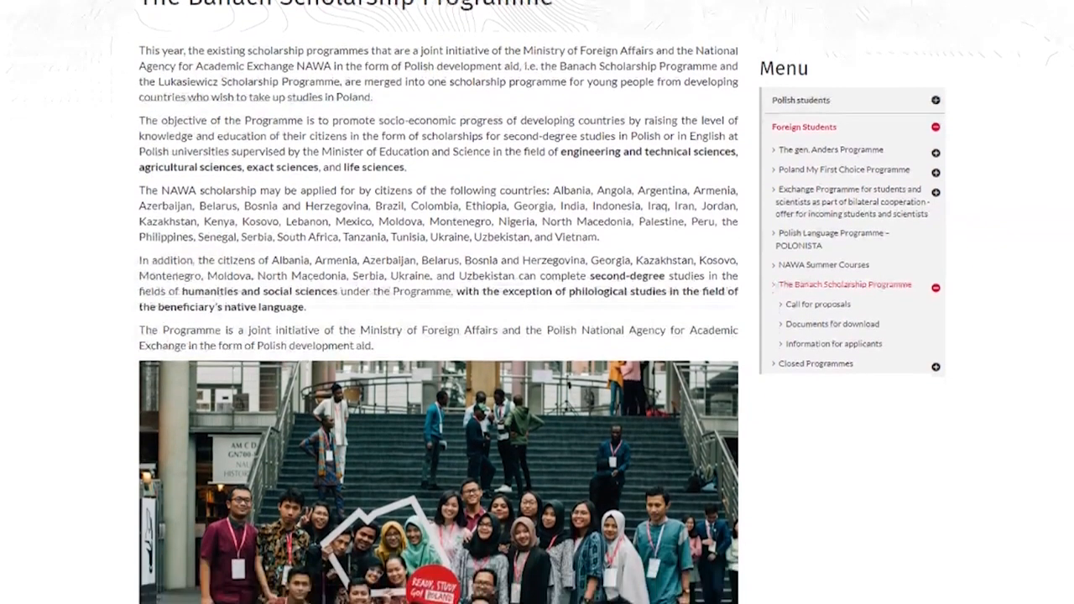
pyautogui.scroll(-2, 537, 302)
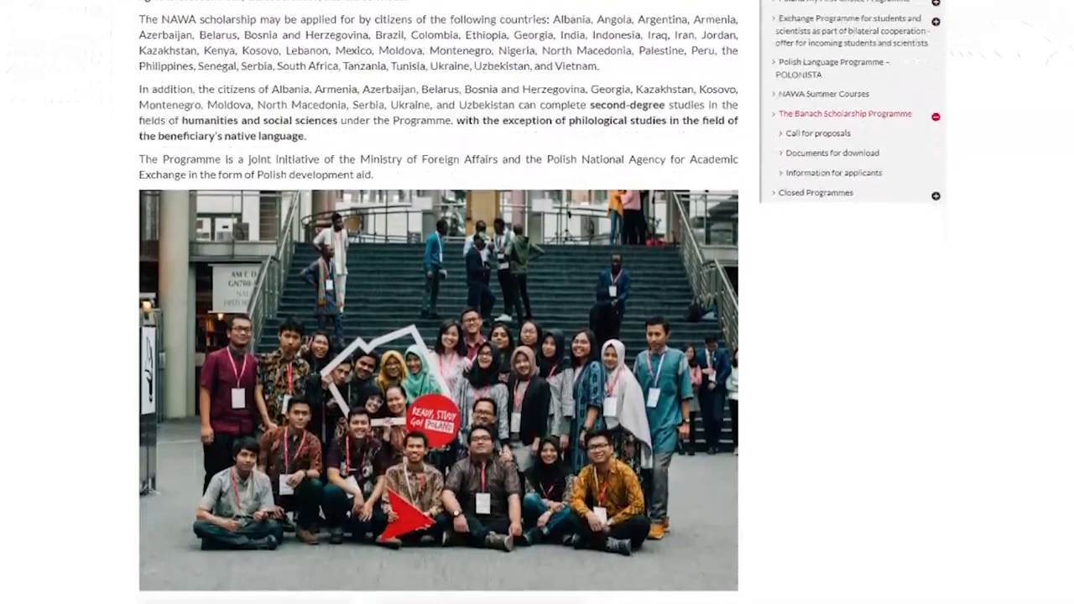
pyautogui.scroll(-2, 536, 302)
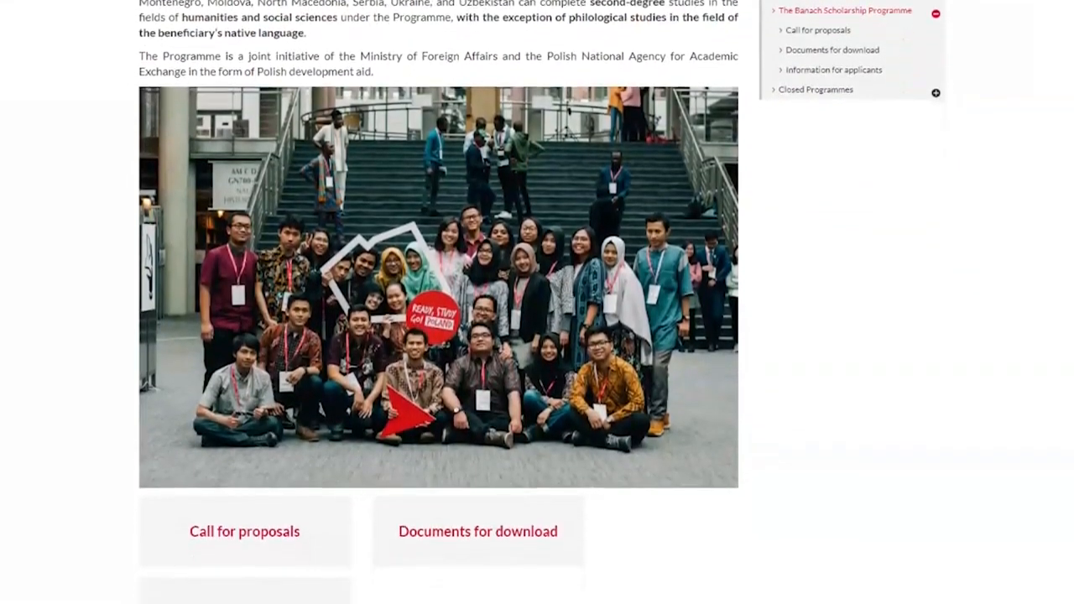